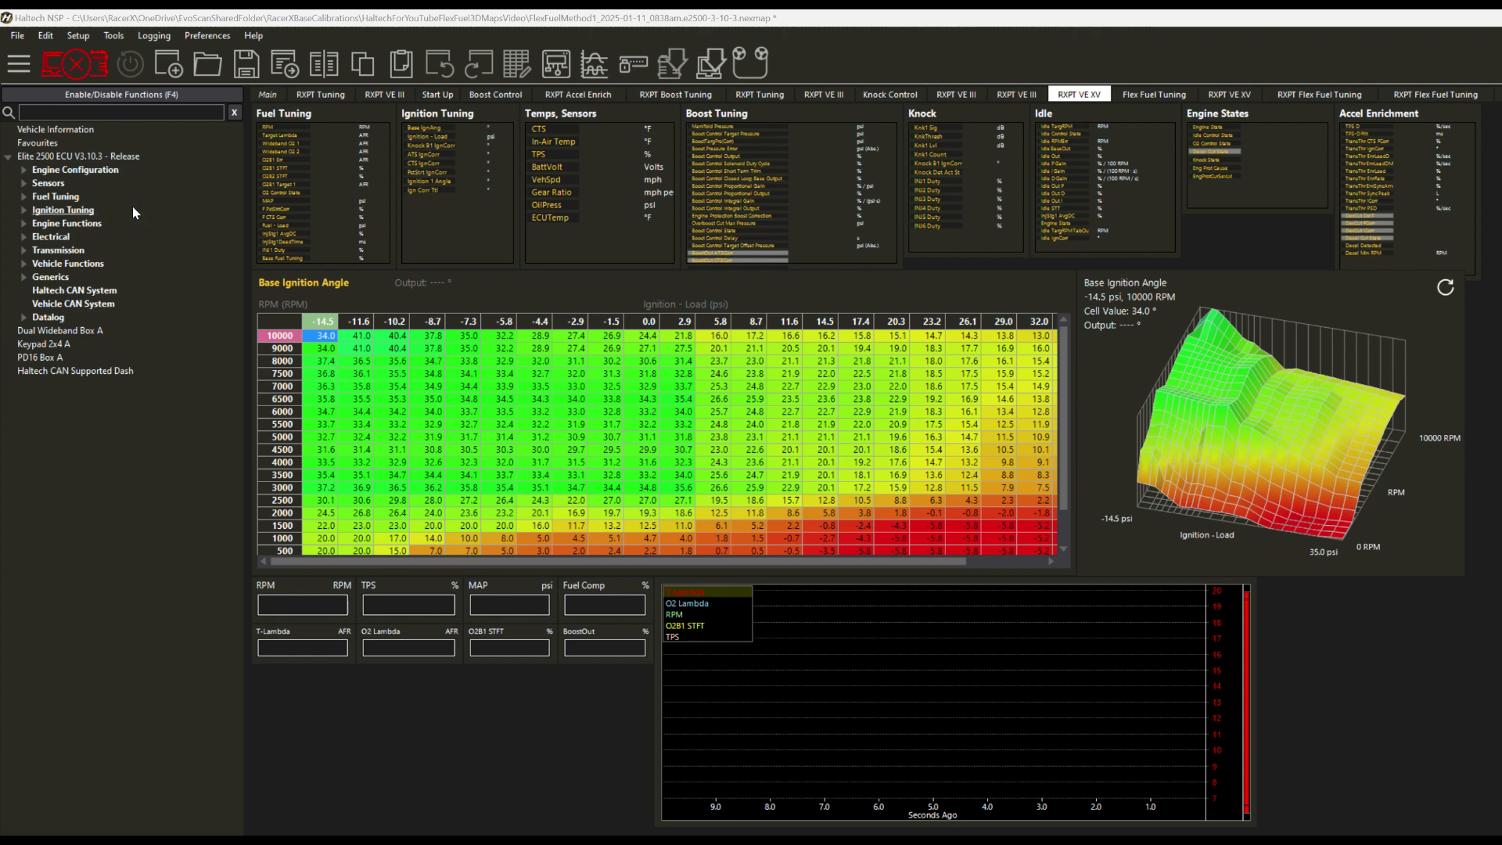
- Review the Flex Fuel Composition/Temperature Sensor's input connection, fuel temperature diagnostics, composition sampling thresholds, and composition diagnostics with their DTC severity options
left_click(25, 185)
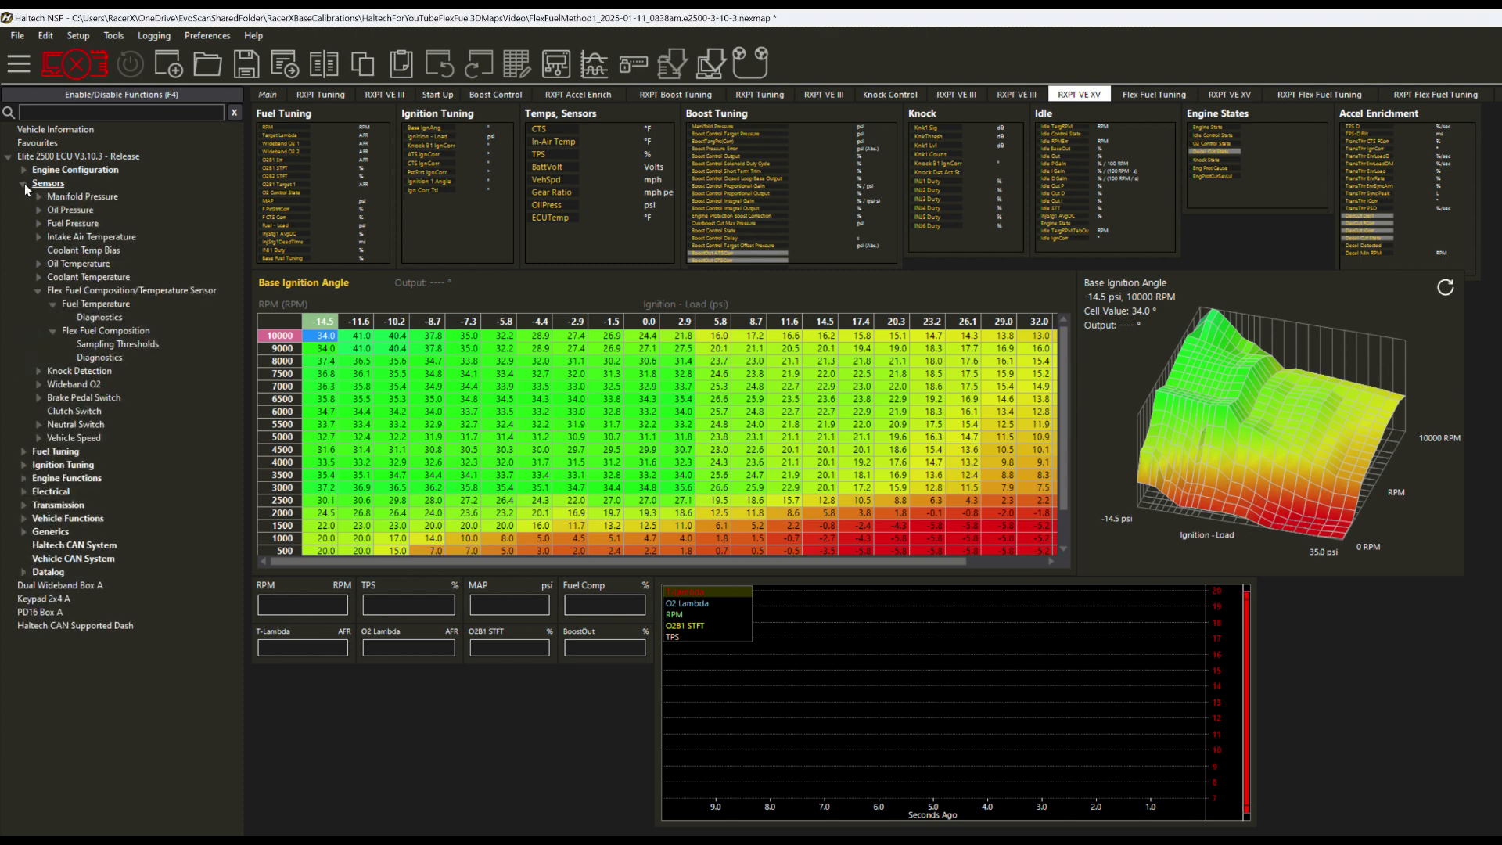
left_click(105, 292)
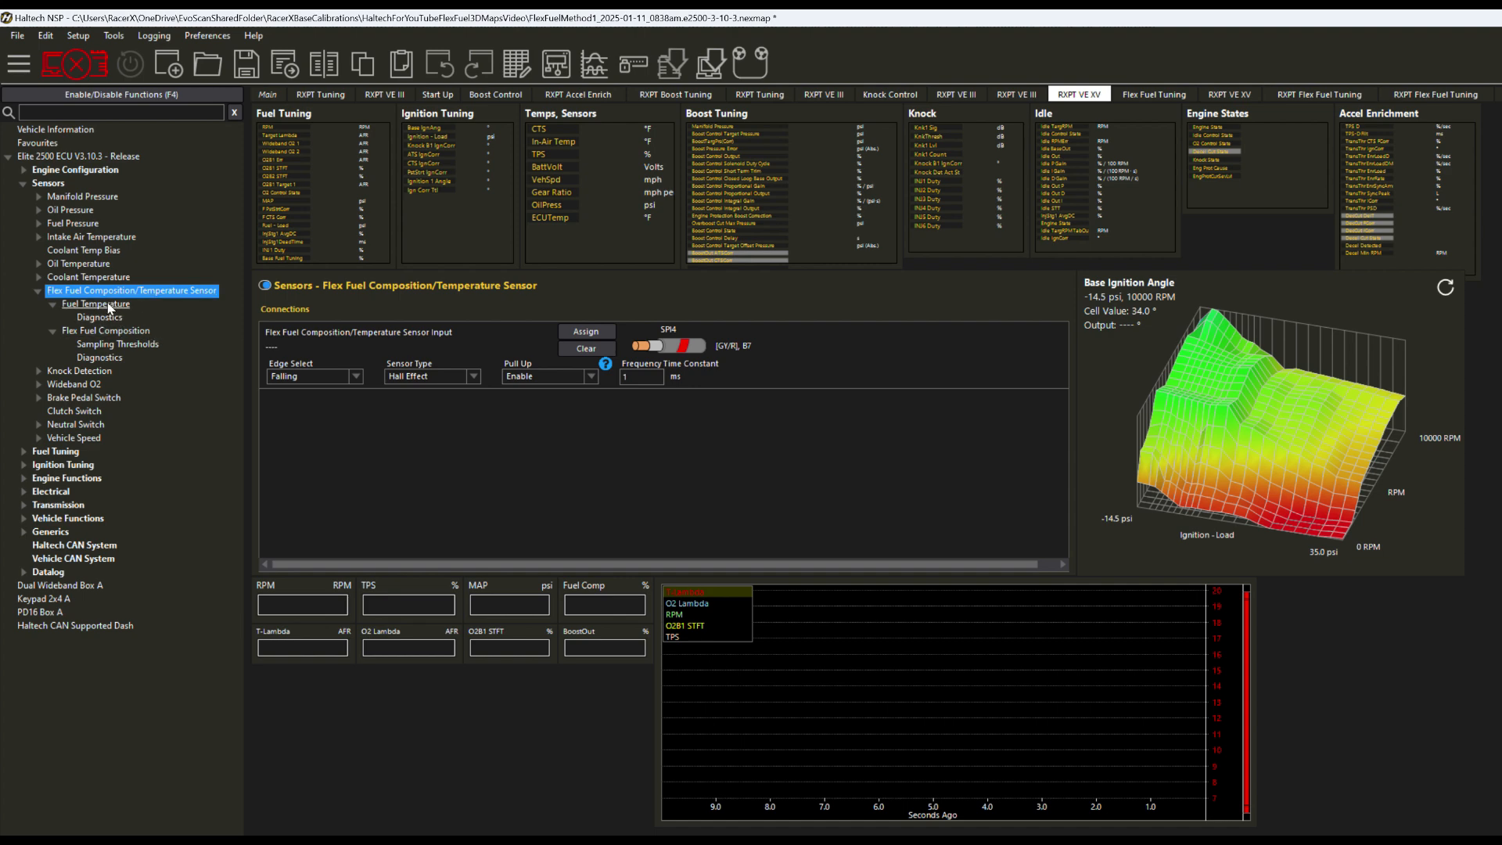
left_click(102, 317)
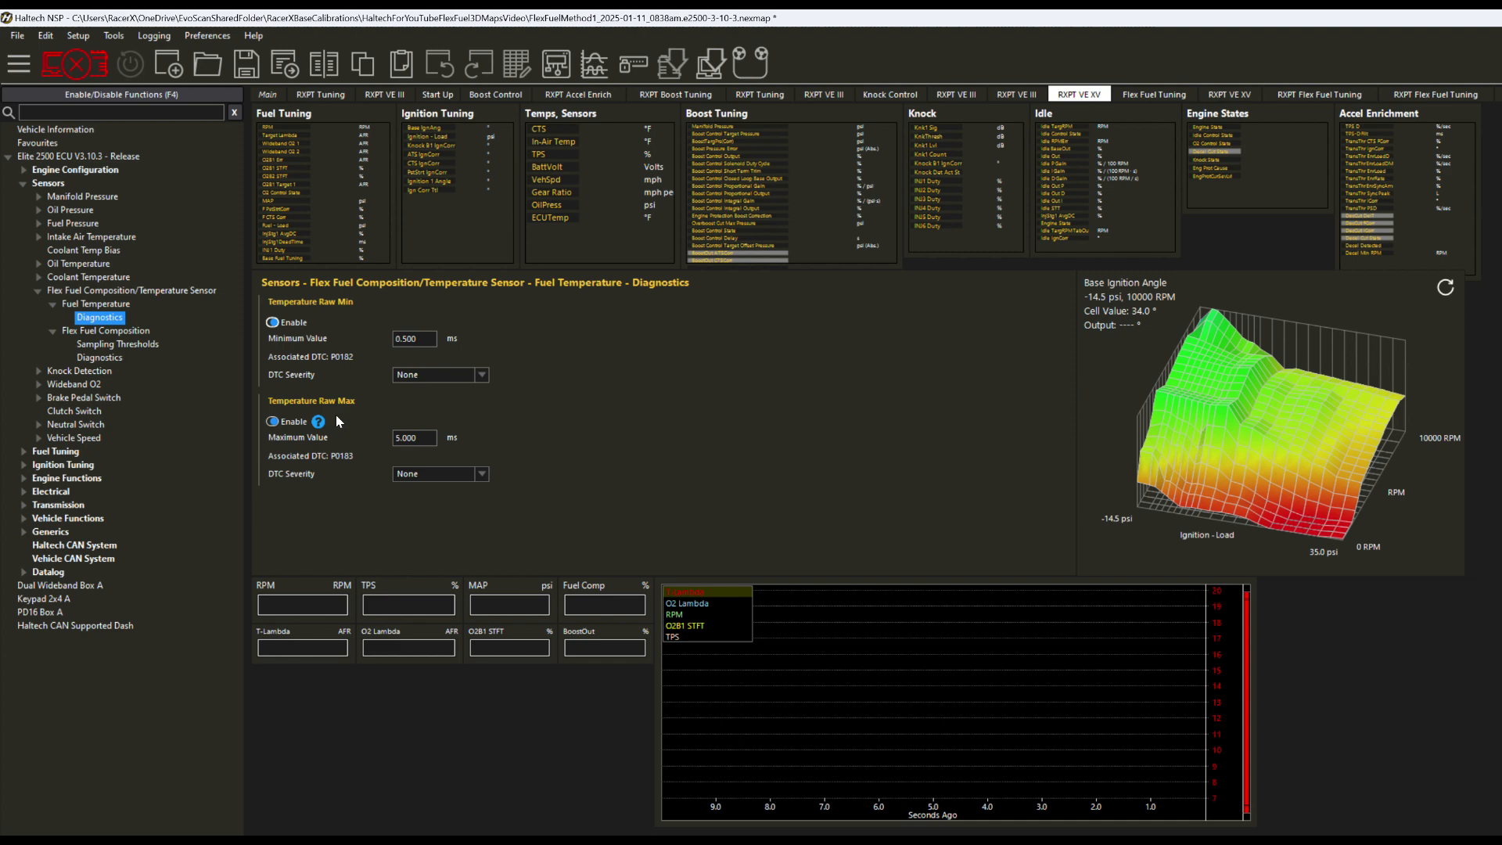
left_click(127, 345)
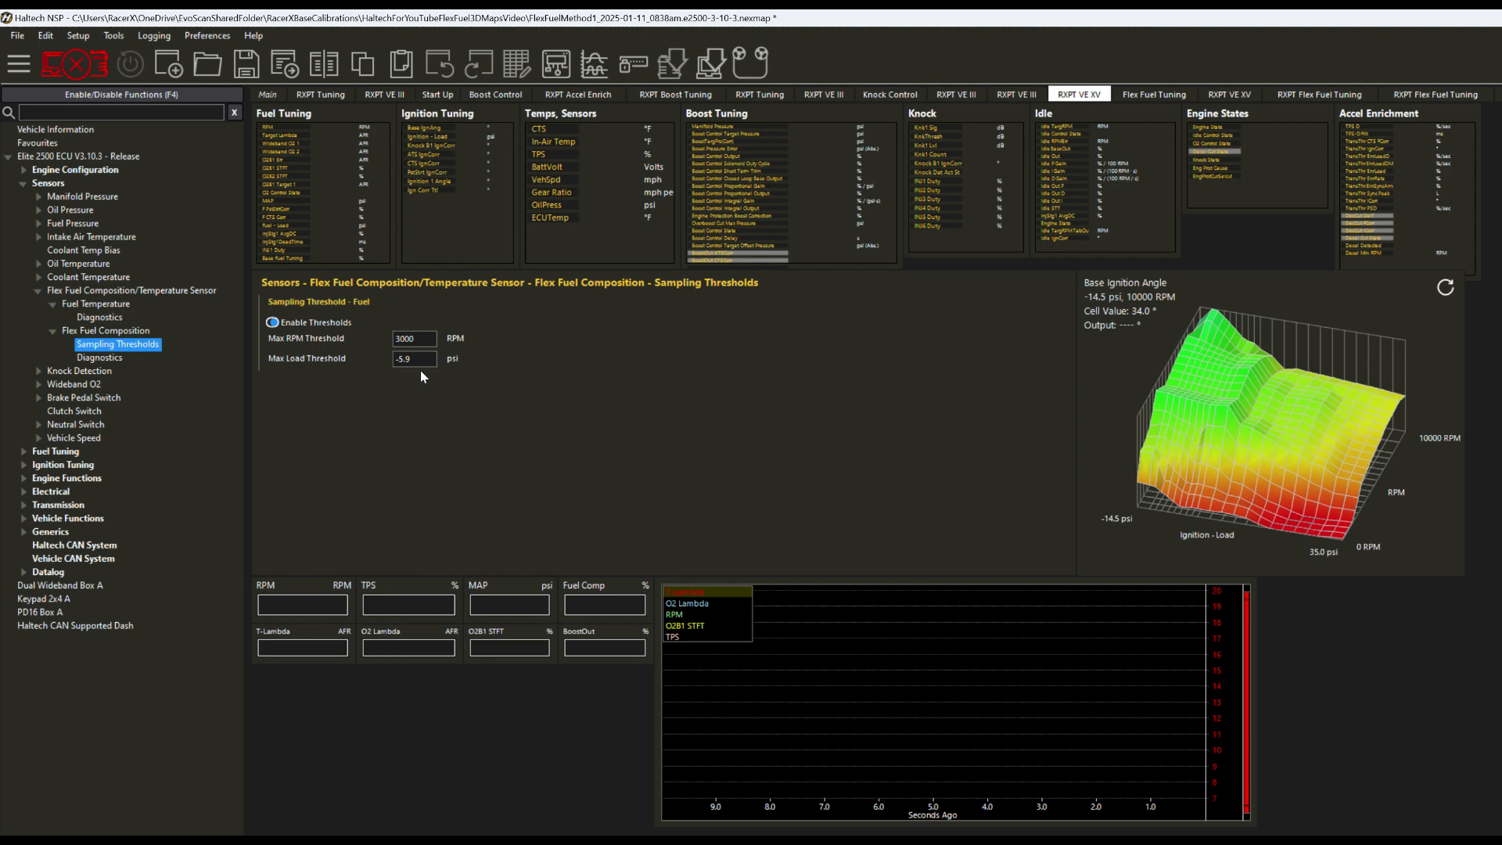
left_click(98, 357)
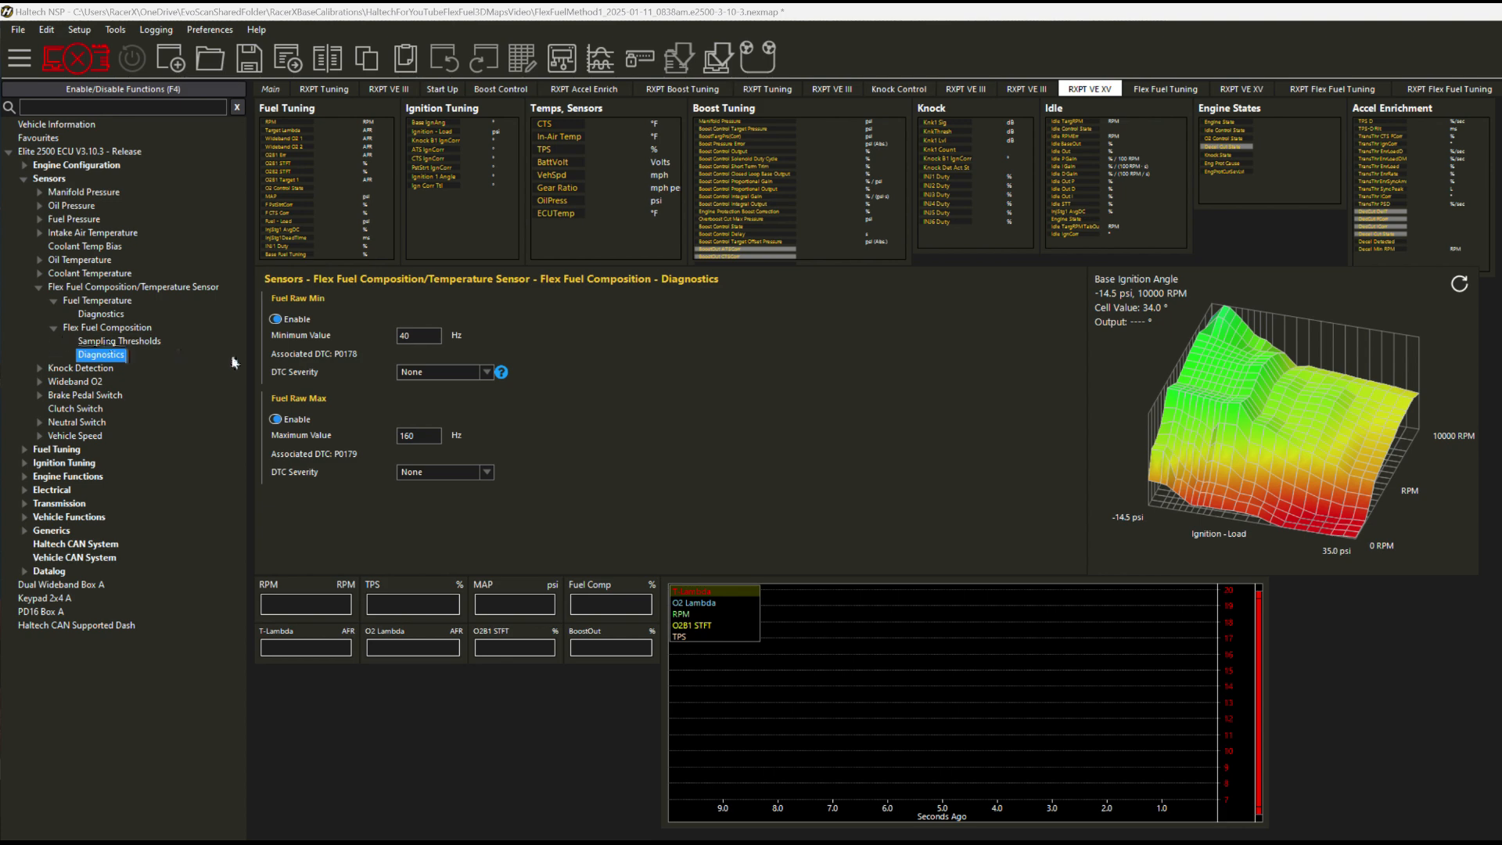
left_click(477, 373)
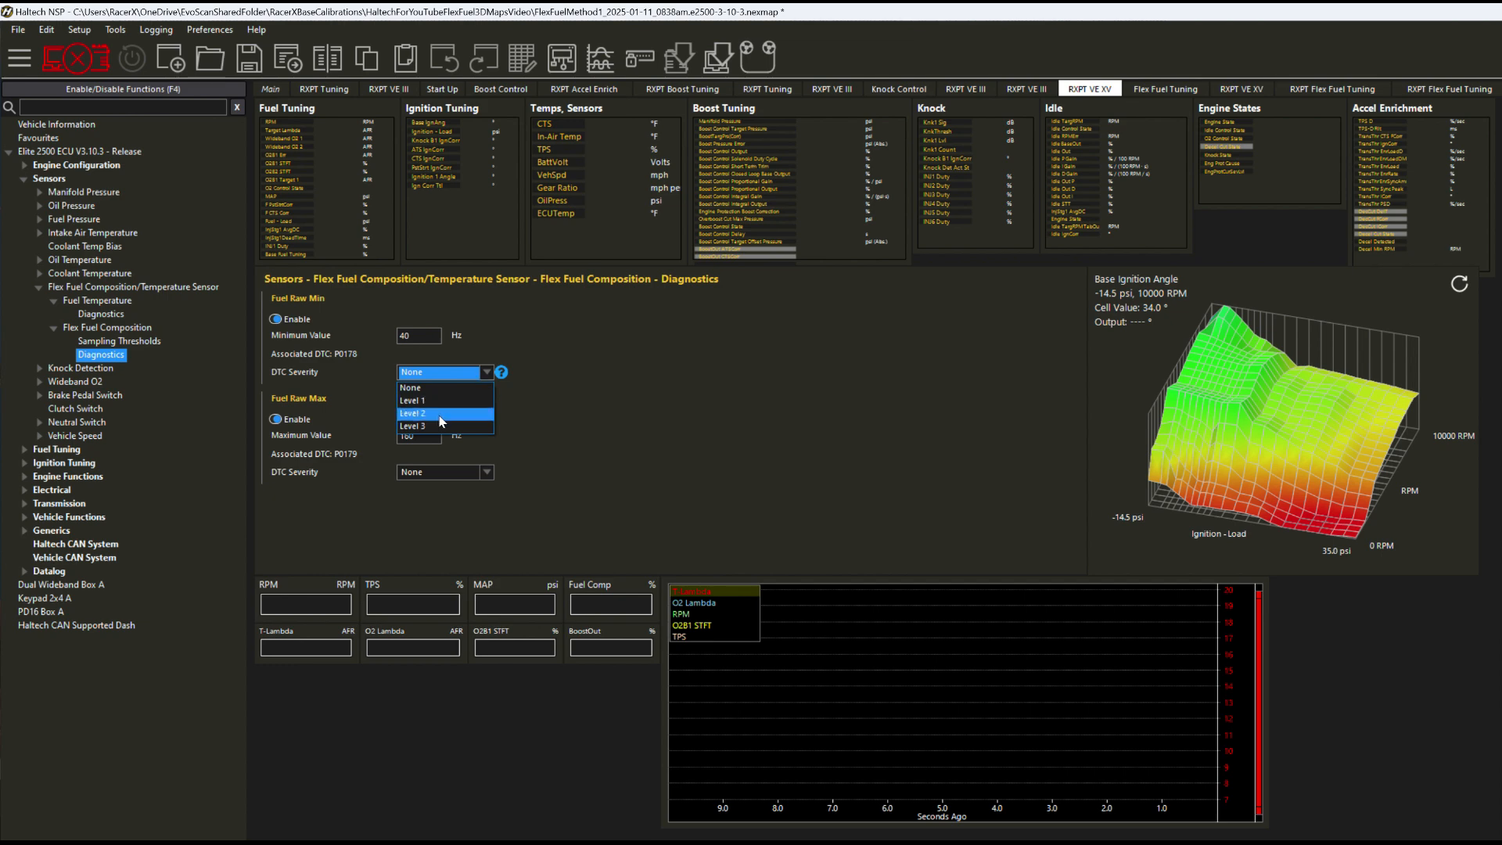
left_click(668, 345)
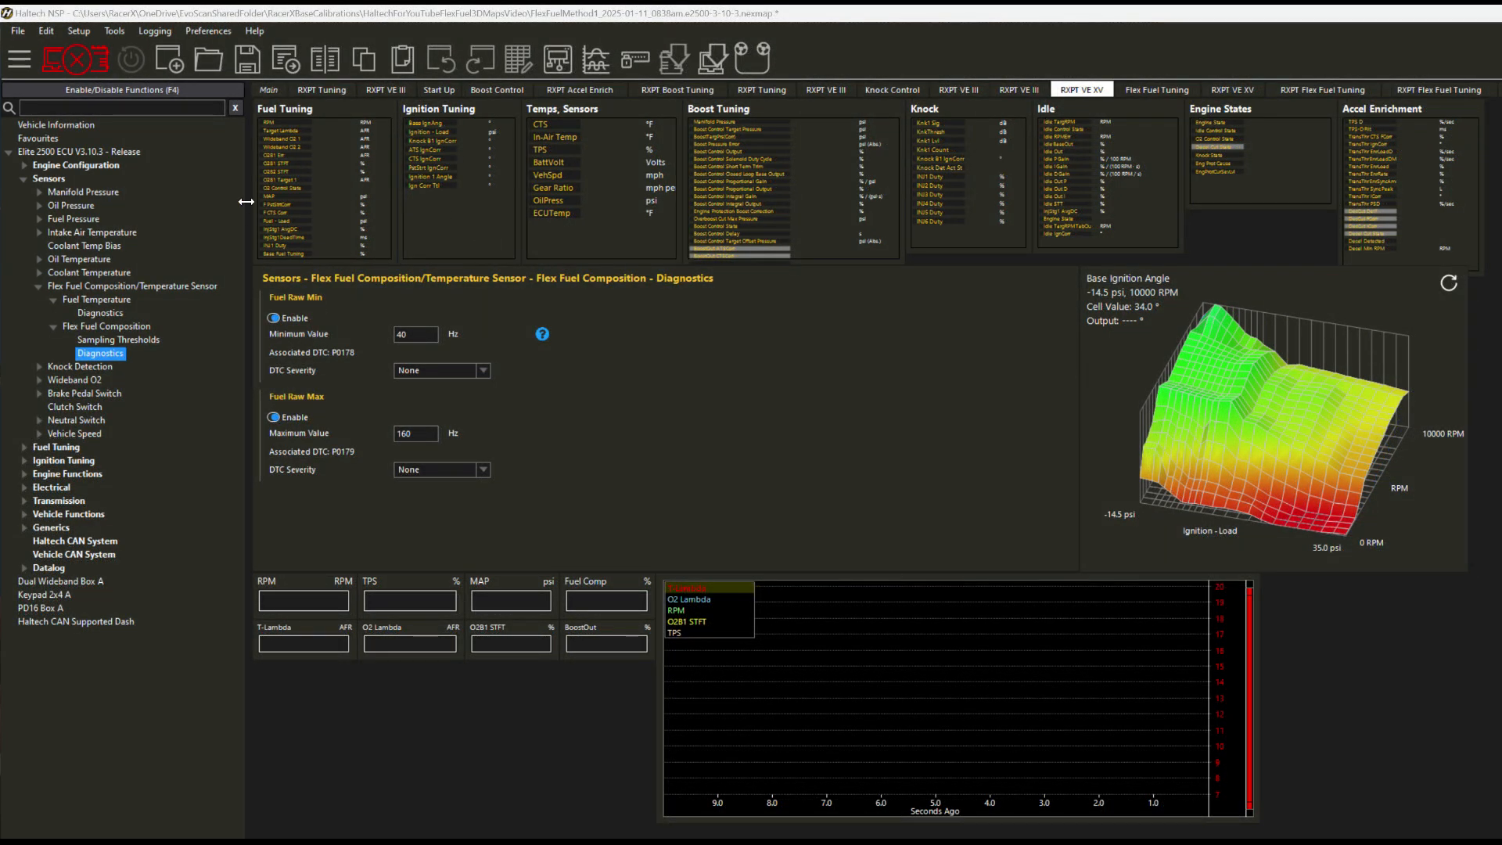
- In the main Fuel Tuning settings, choose Flex Fuel as the fuel type
left_click(269, 91)
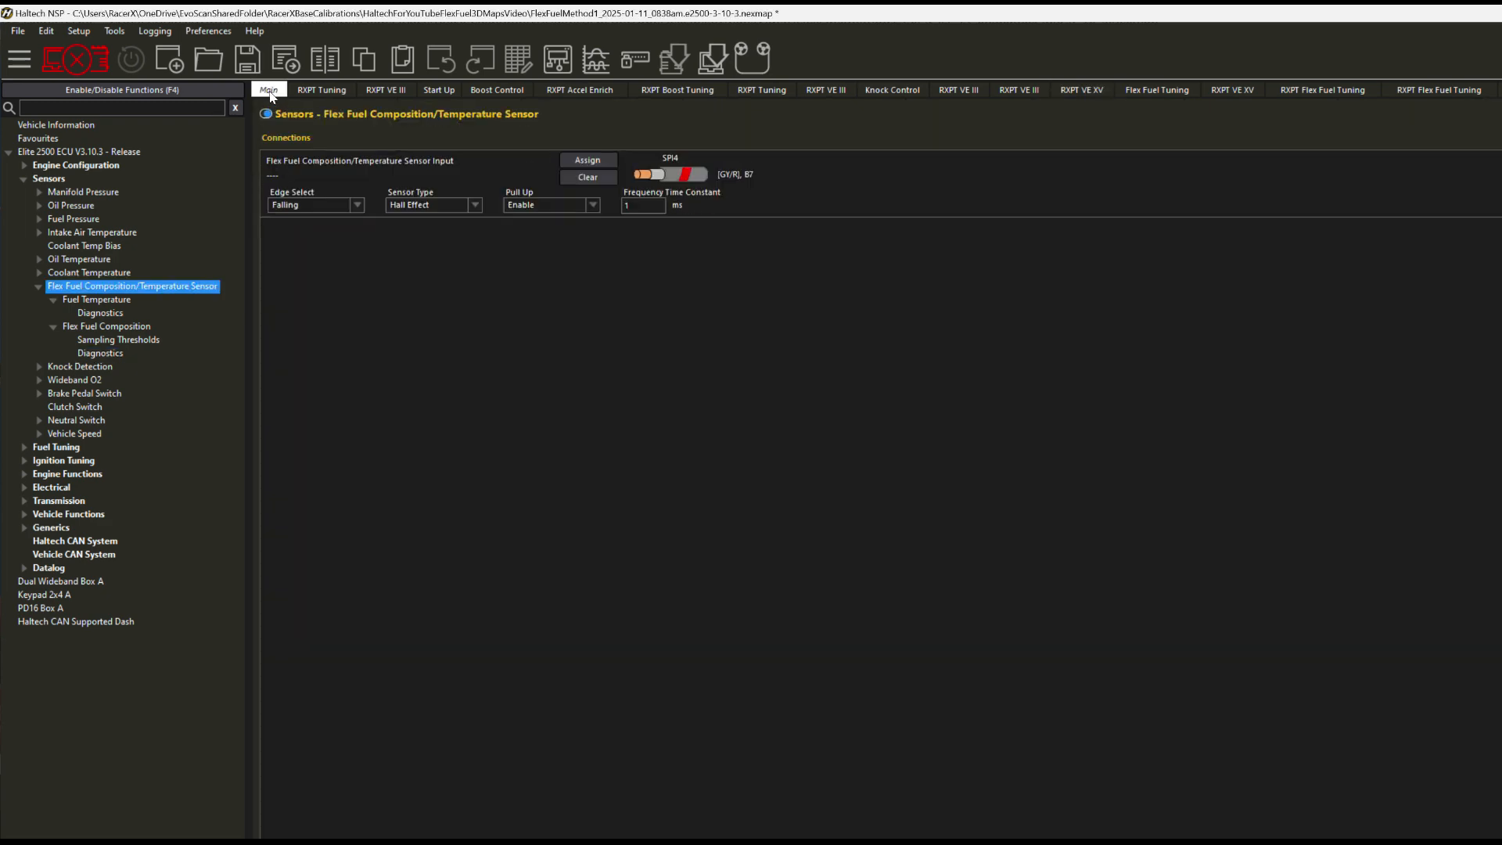
left_click(23, 180)
left_click(54, 193)
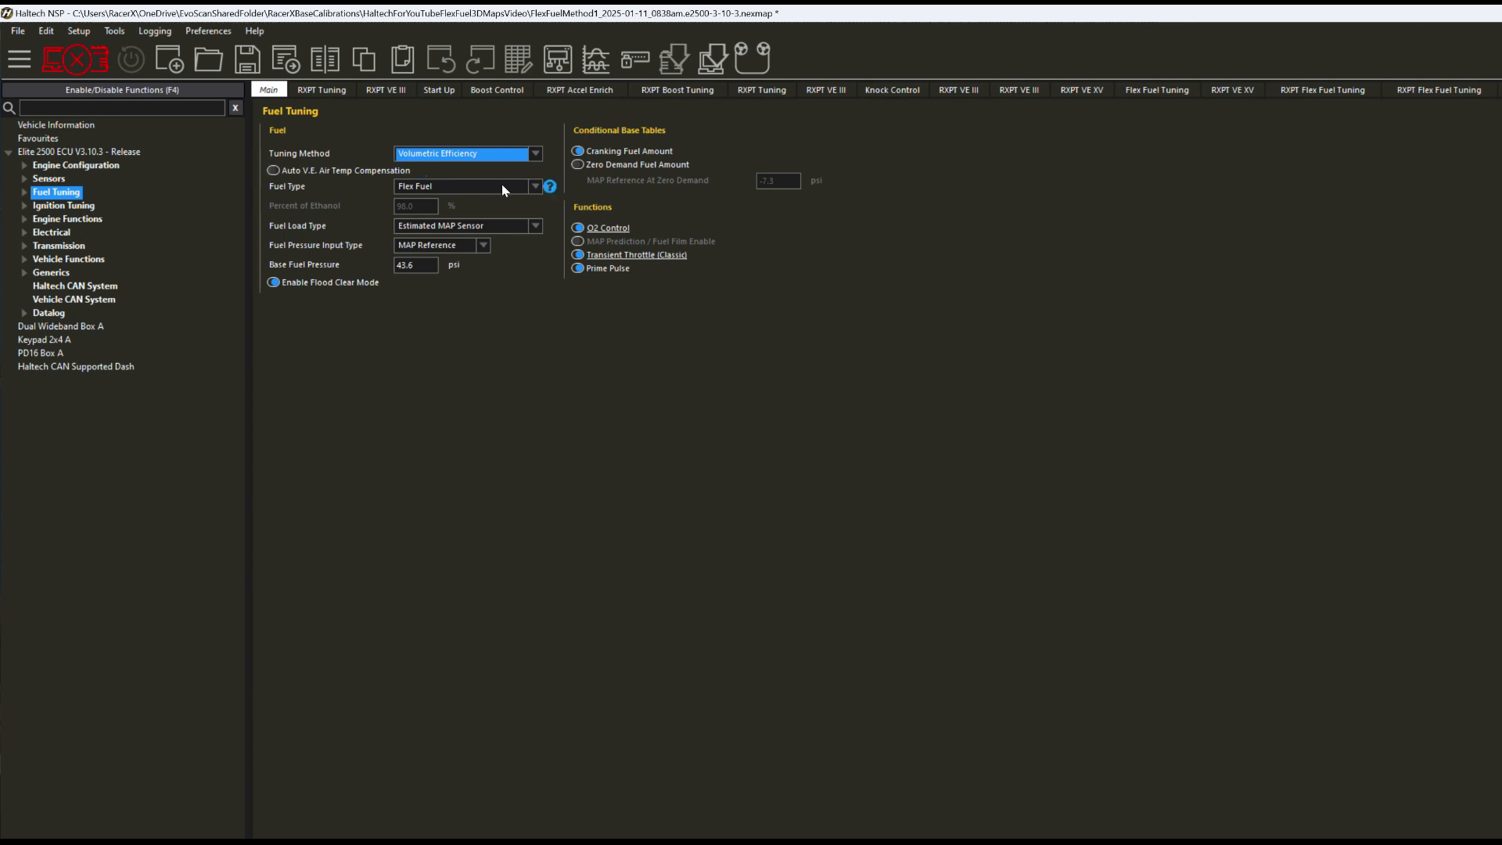
left_click(534, 187)
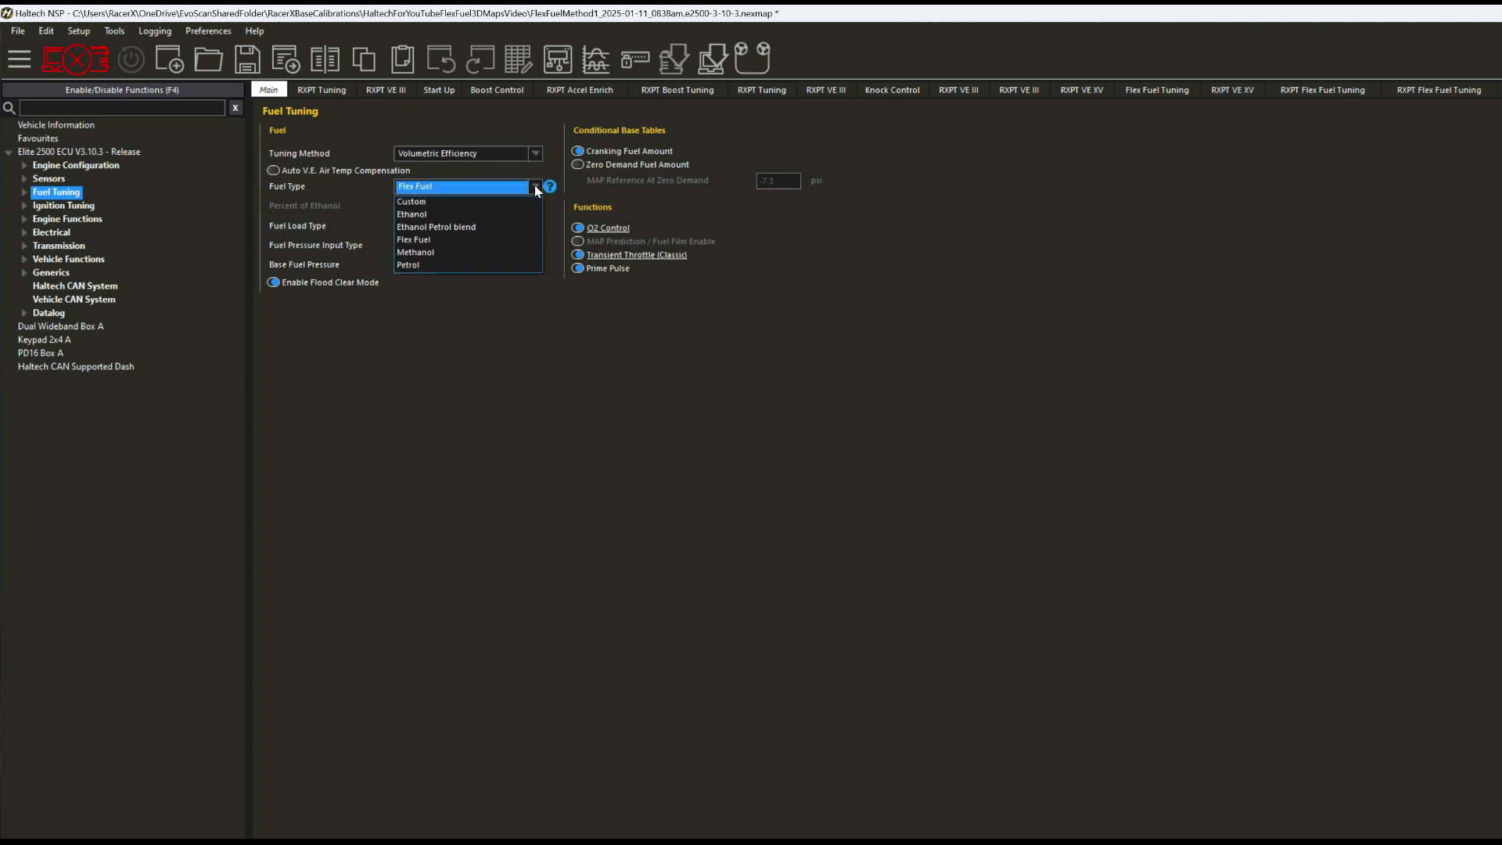
left_click(475, 241)
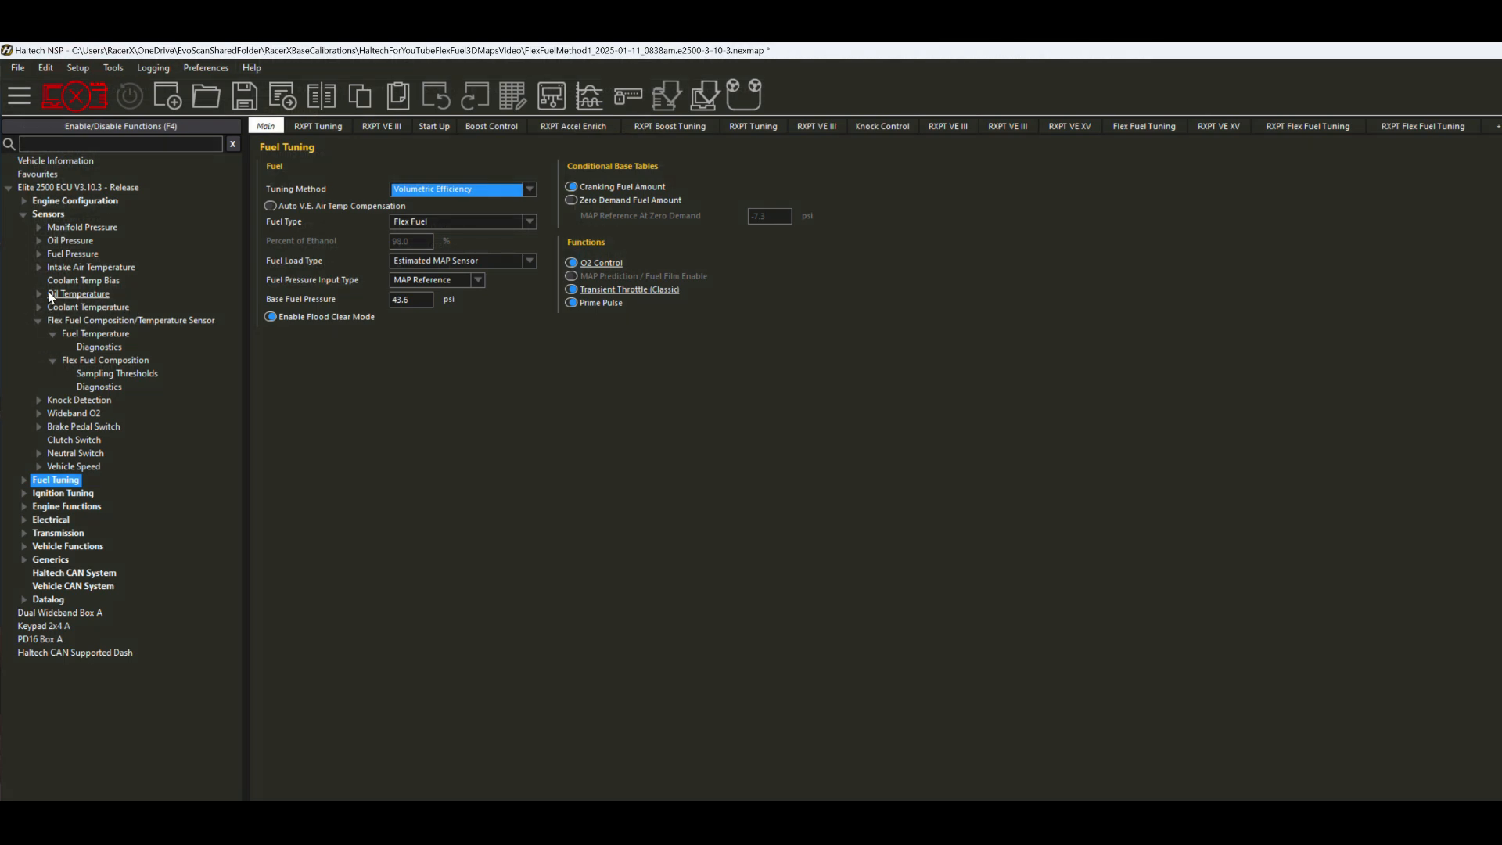
- Check the Fuel Comp Correction option among both the Fuel Tuning and the Ignition Tuning corrections
left_click(25, 218)
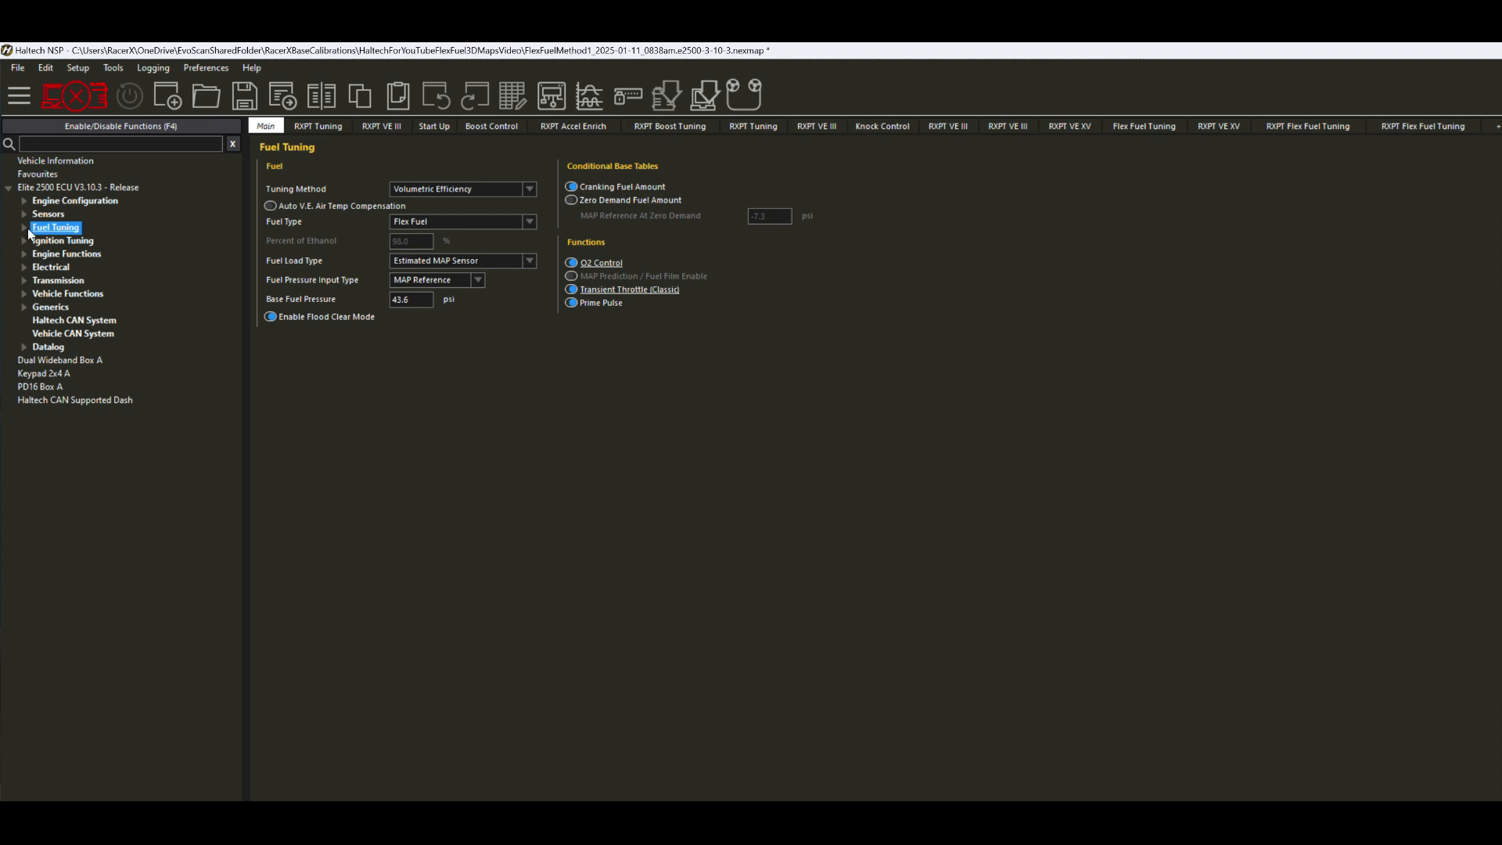
left_click(25, 228)
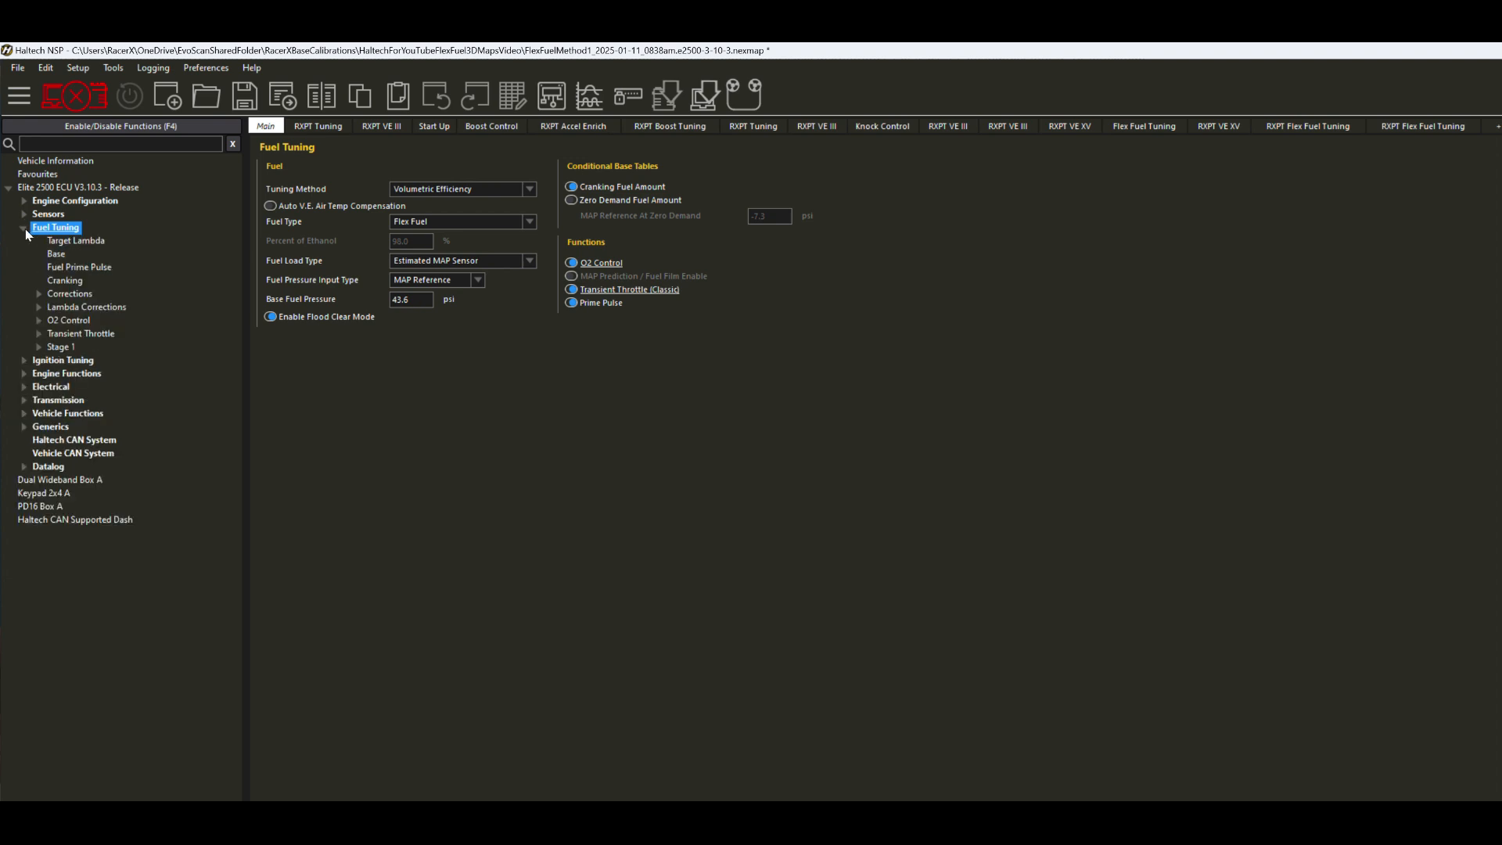
left_click(69, 295)
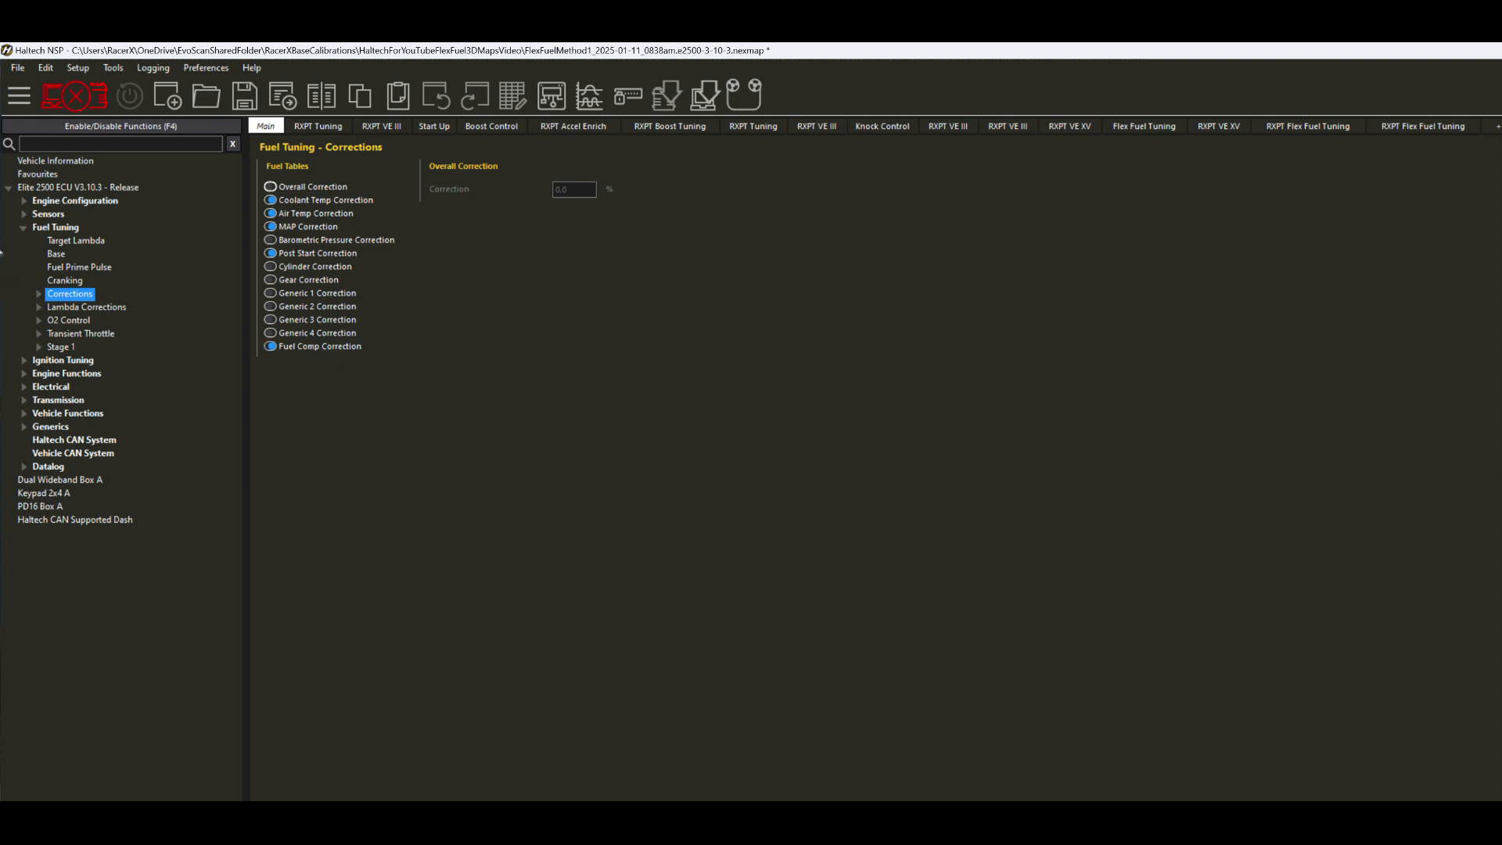
left_click(25, 226)
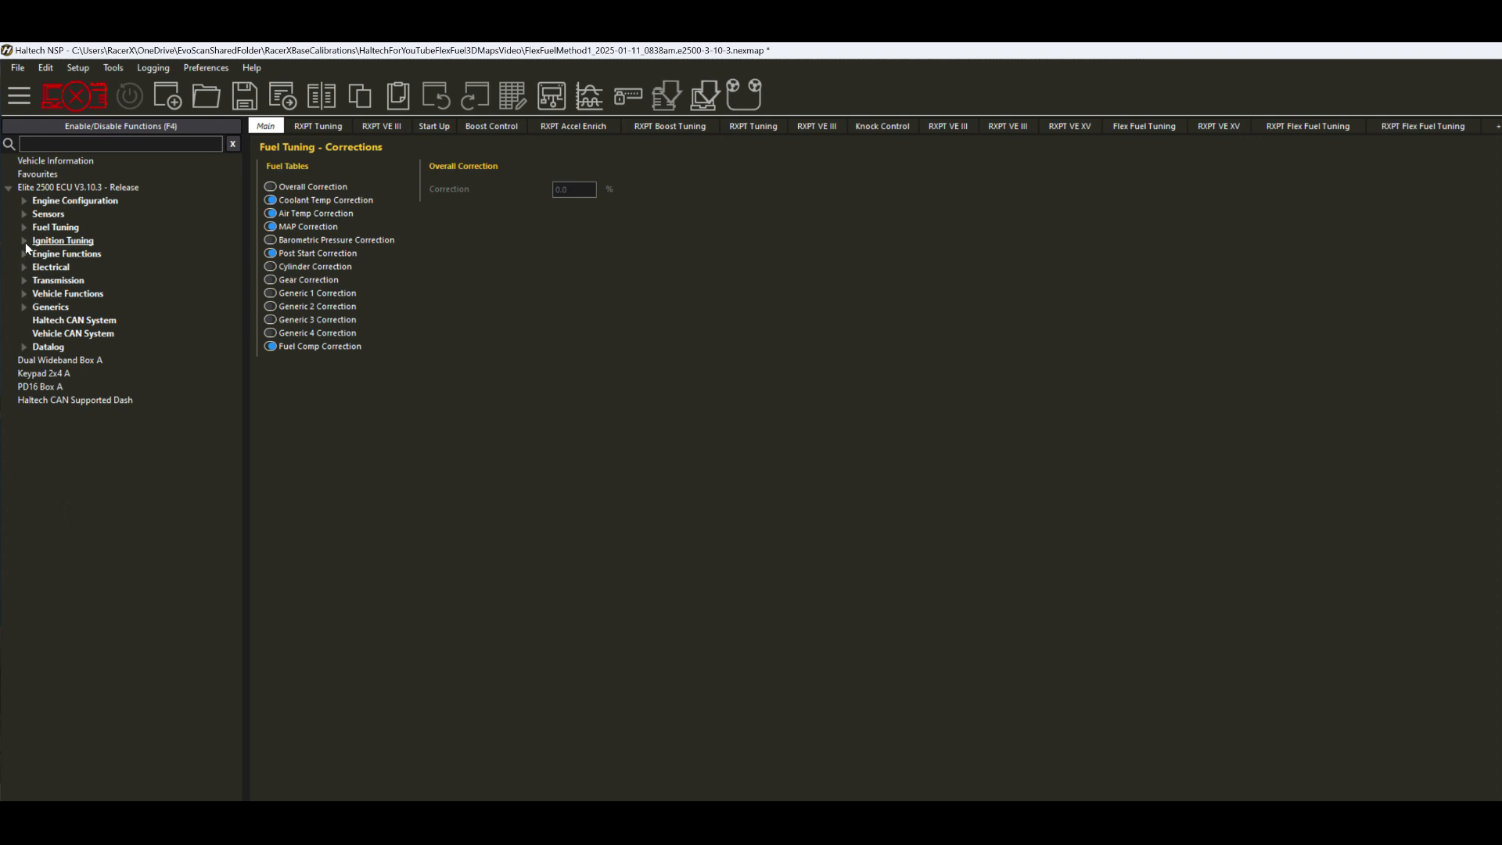
left_click(25, 241)
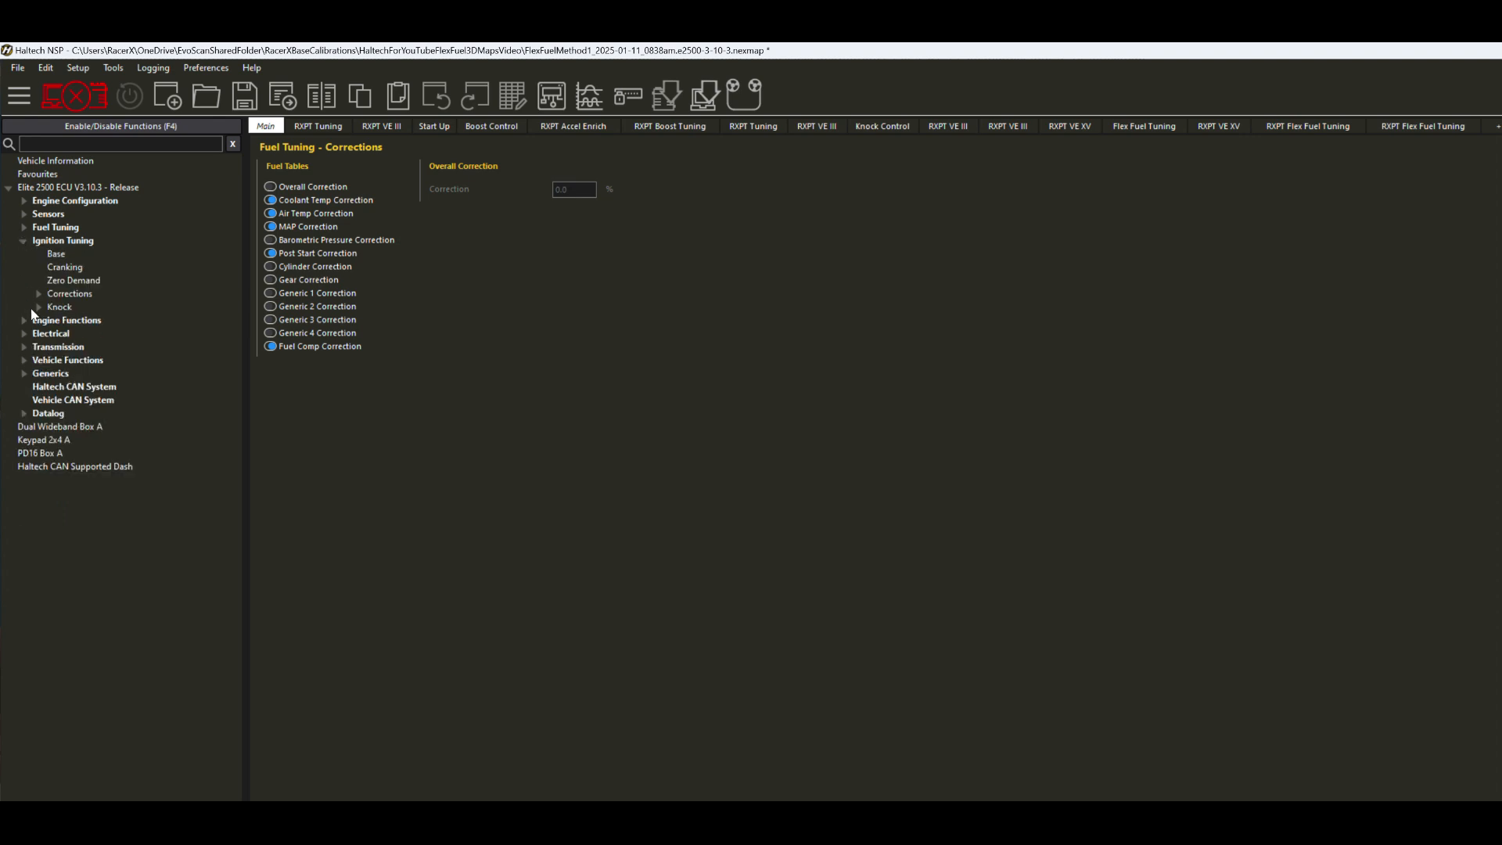
left_click(66, 296)
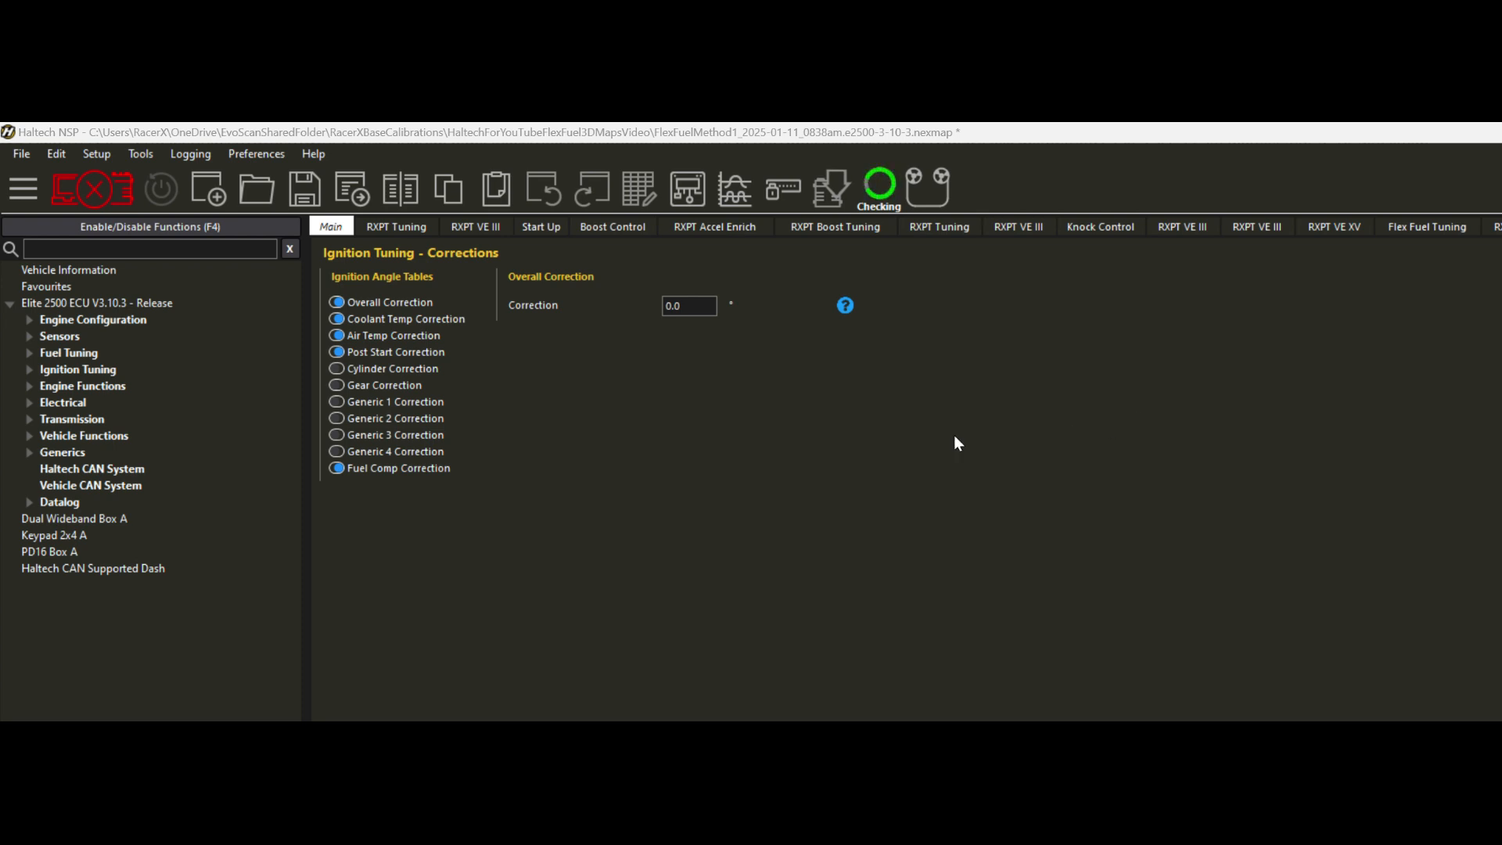
- Examine the Base Fuel Tuning table of RPM against fuel load
left_click(30, 353)
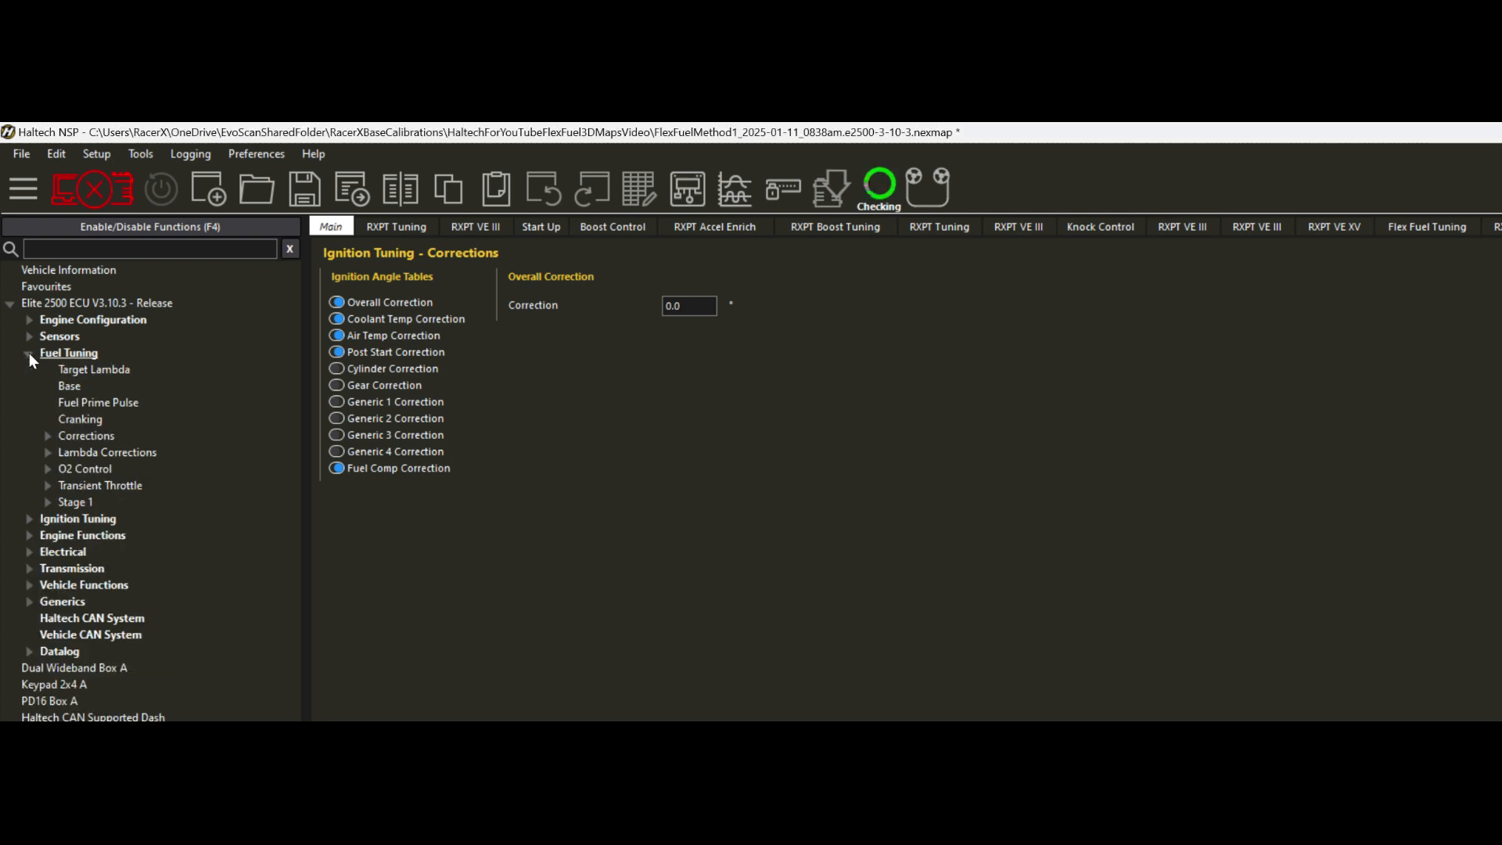
left_click(82, 369)
left_click(69, 388)
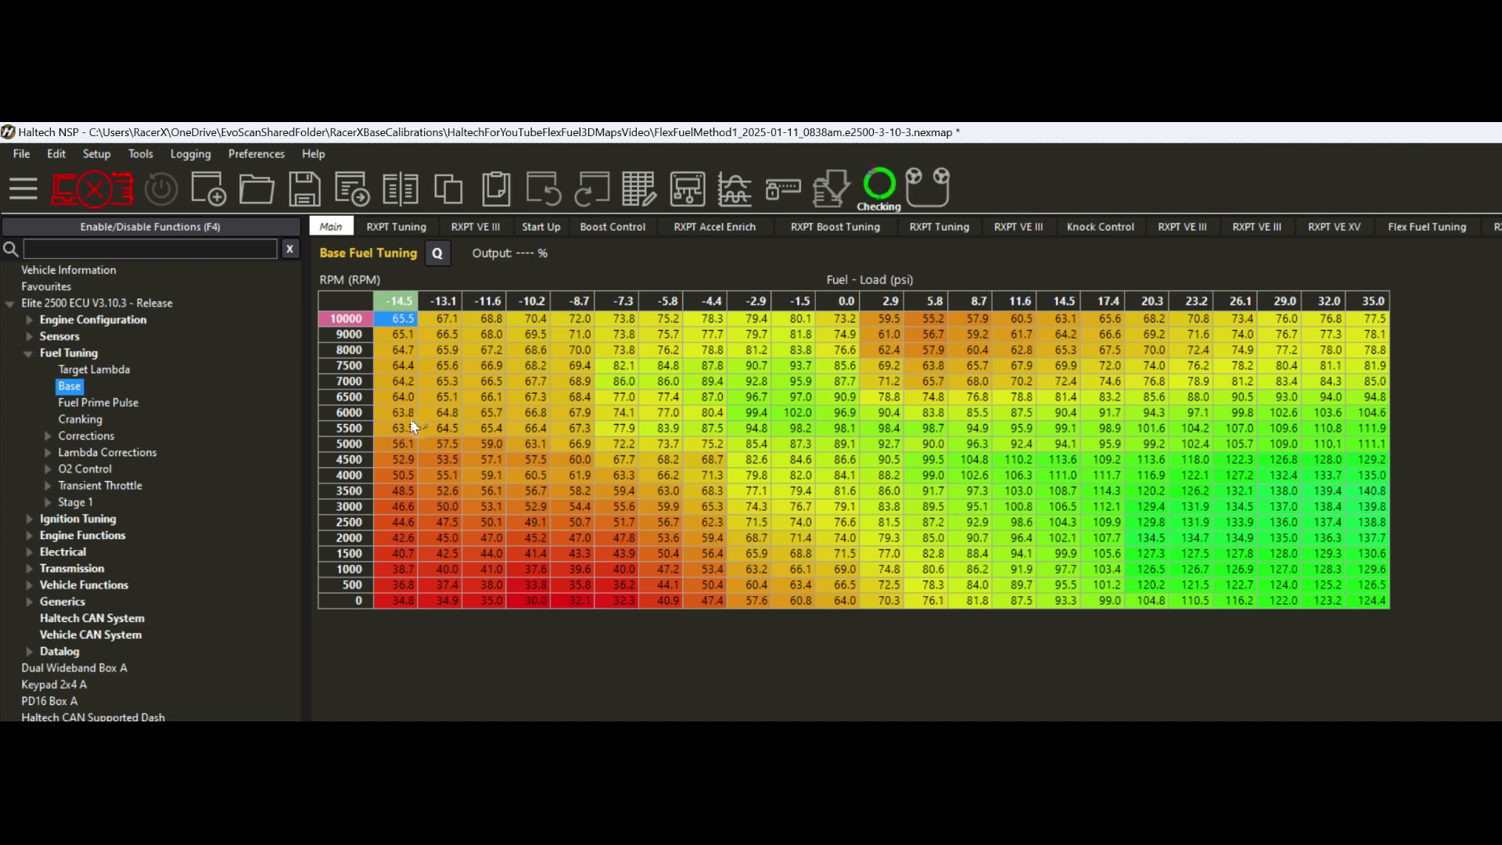
left_click(30, 353)
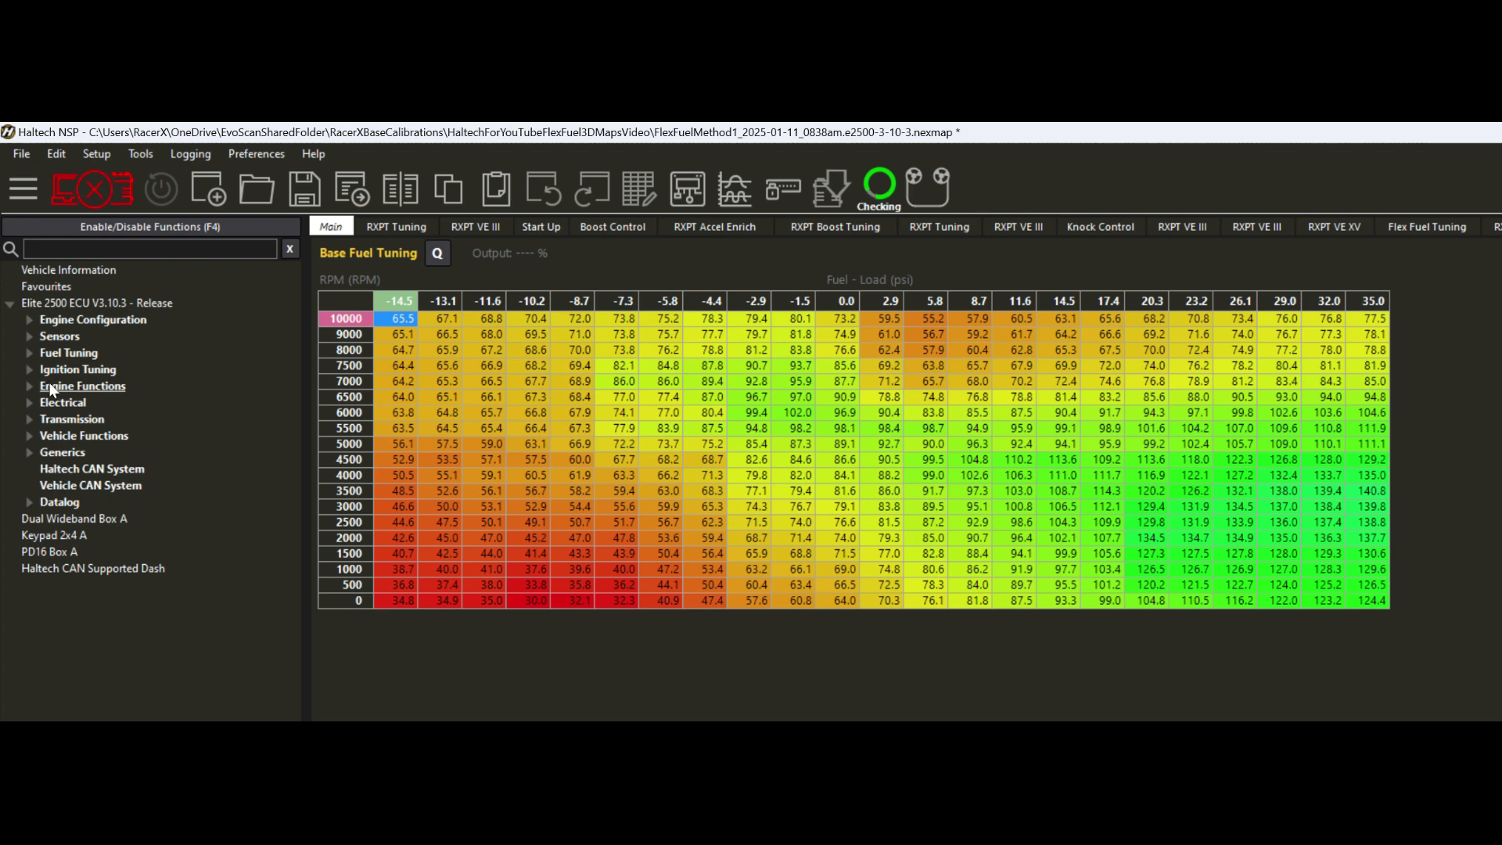
- Check Fuel Comp Correction in the fuel corrections and open the Fuel Composition Scalar table
left_click(28, 354)
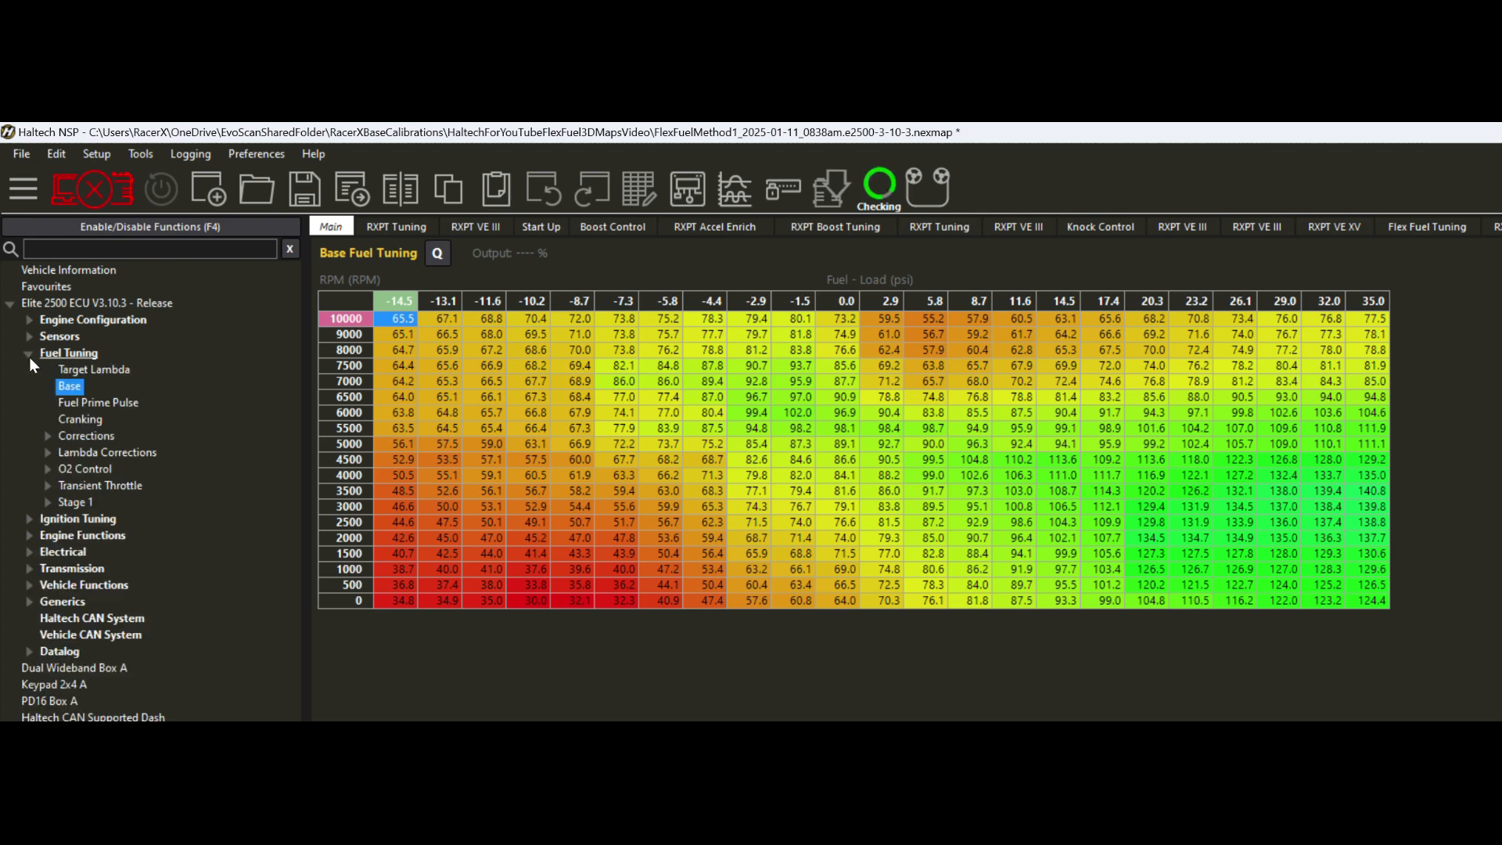
left_click(86, 437)
mouse_move(404, 509)
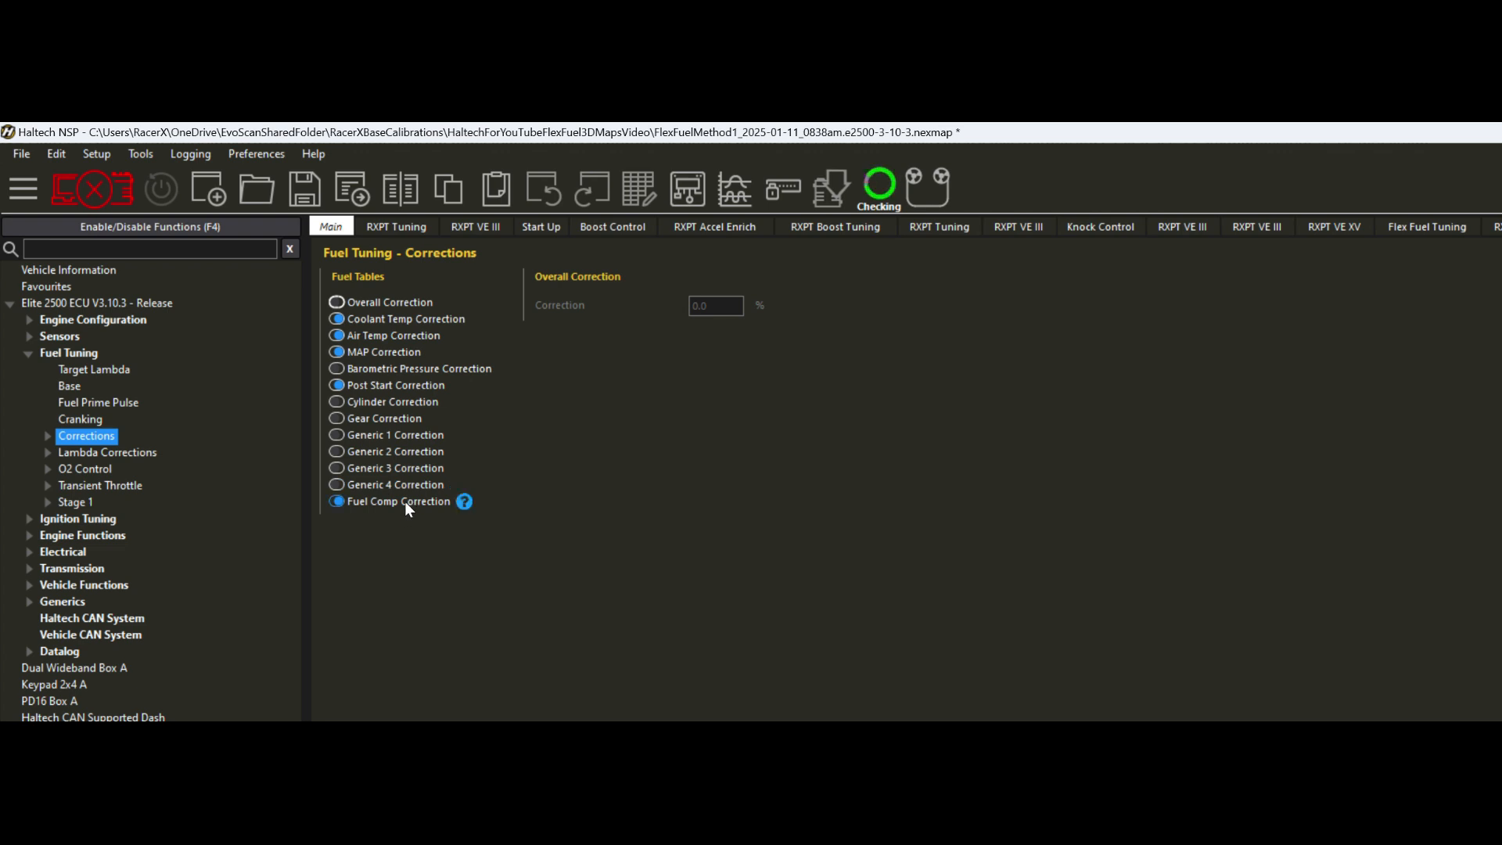
left_click(48, 437)
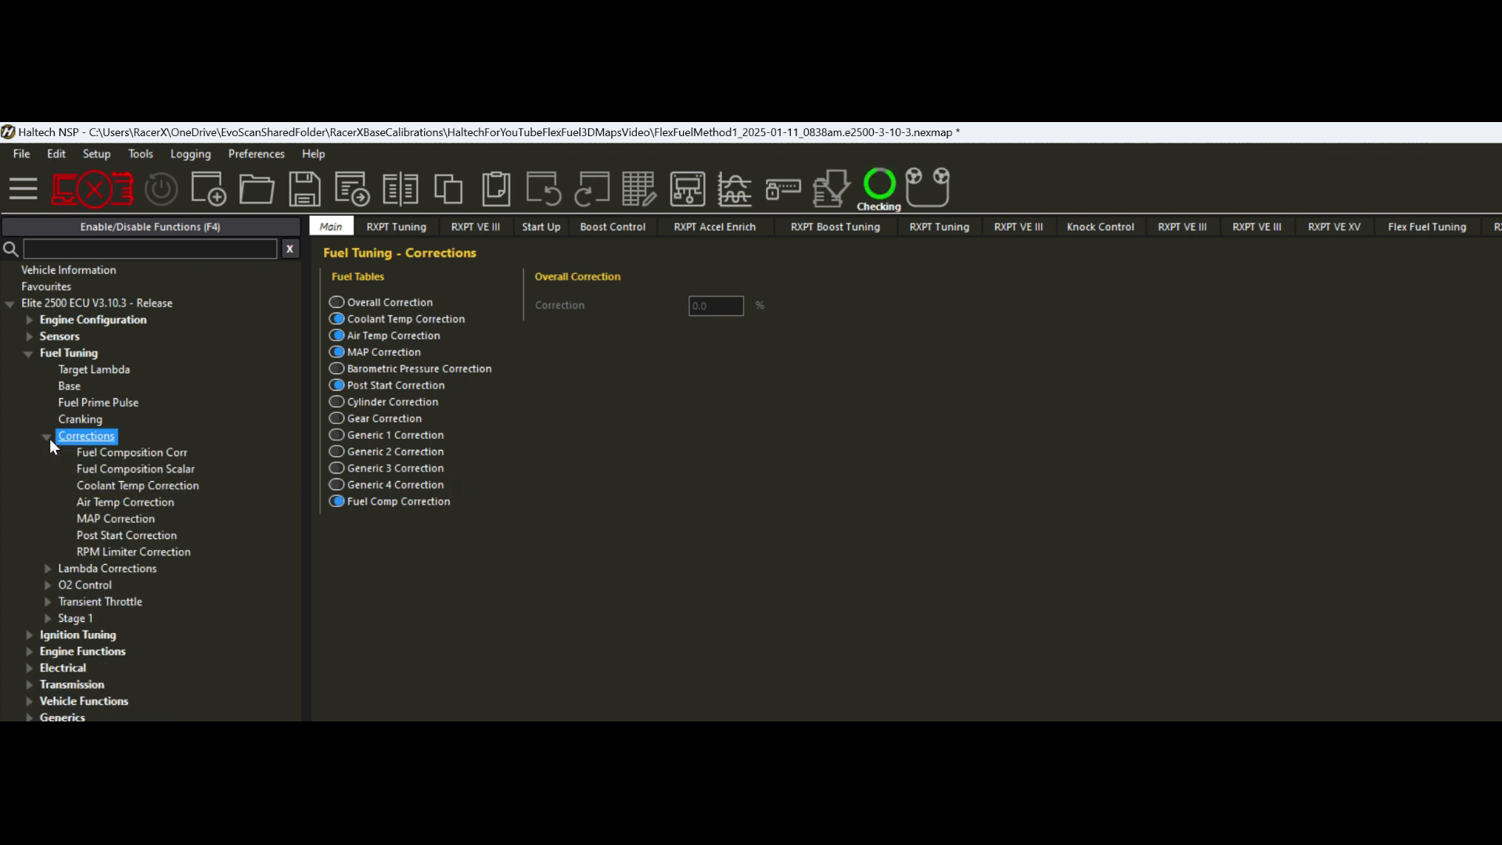
left_click(140, 467)
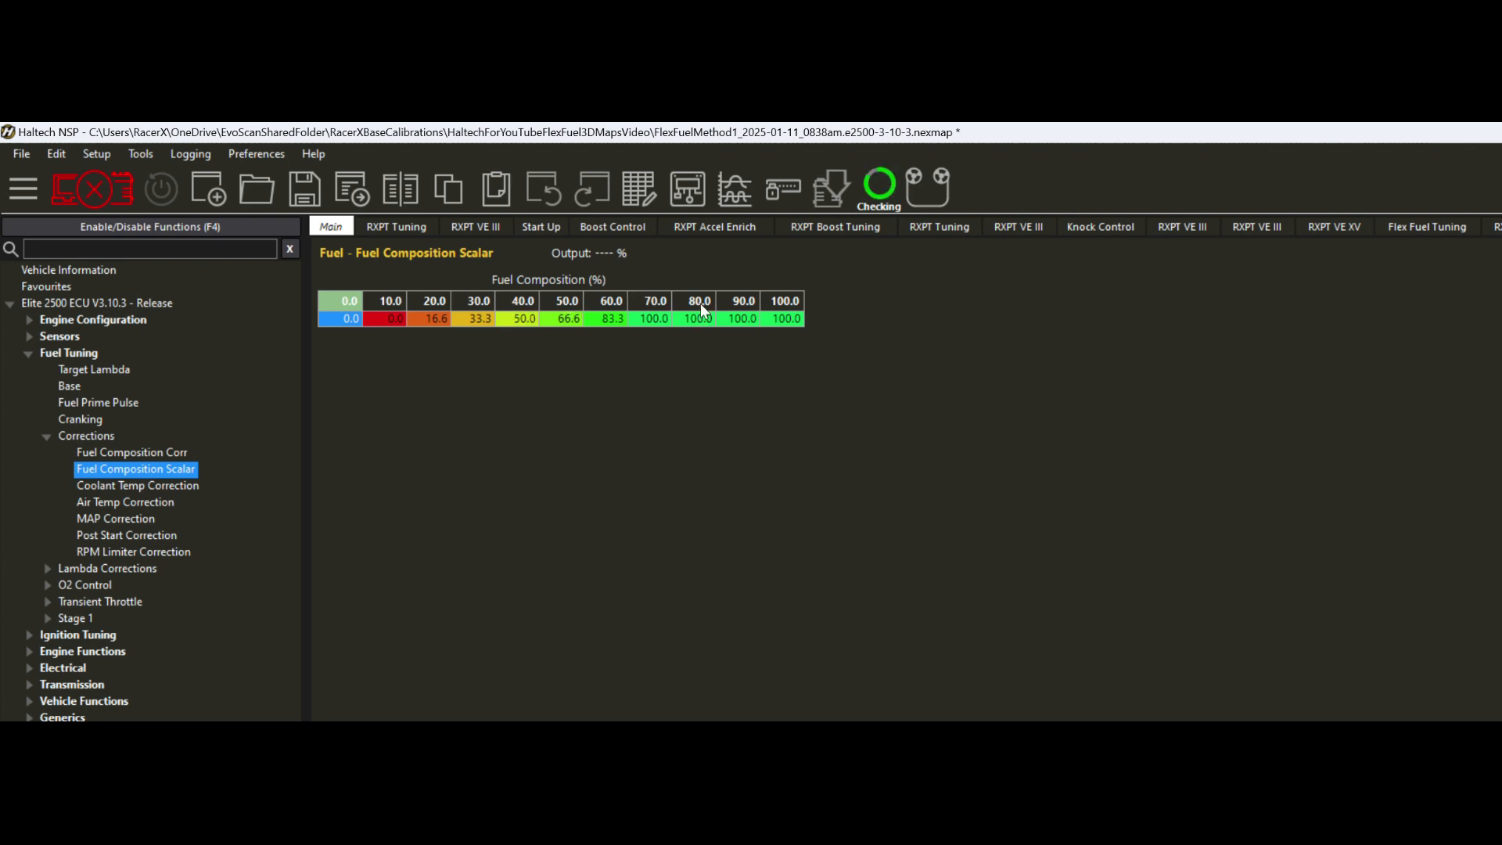
- Inspect the 10% and 70% breakpoints of the Fuel Composition Scalar and its table axis setup
left_click(655, 302)
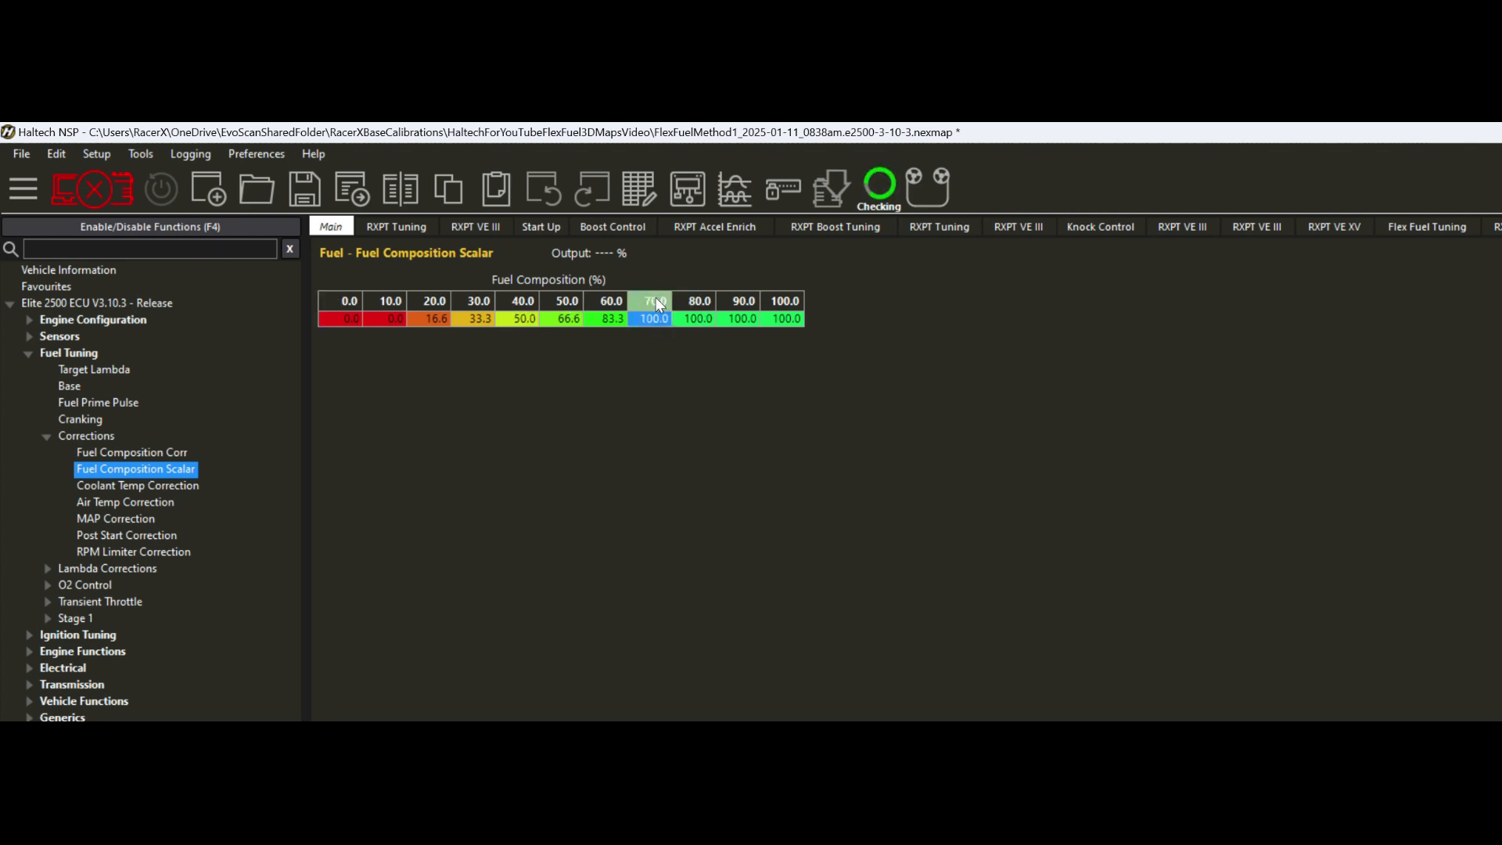
left_click(397, 302)
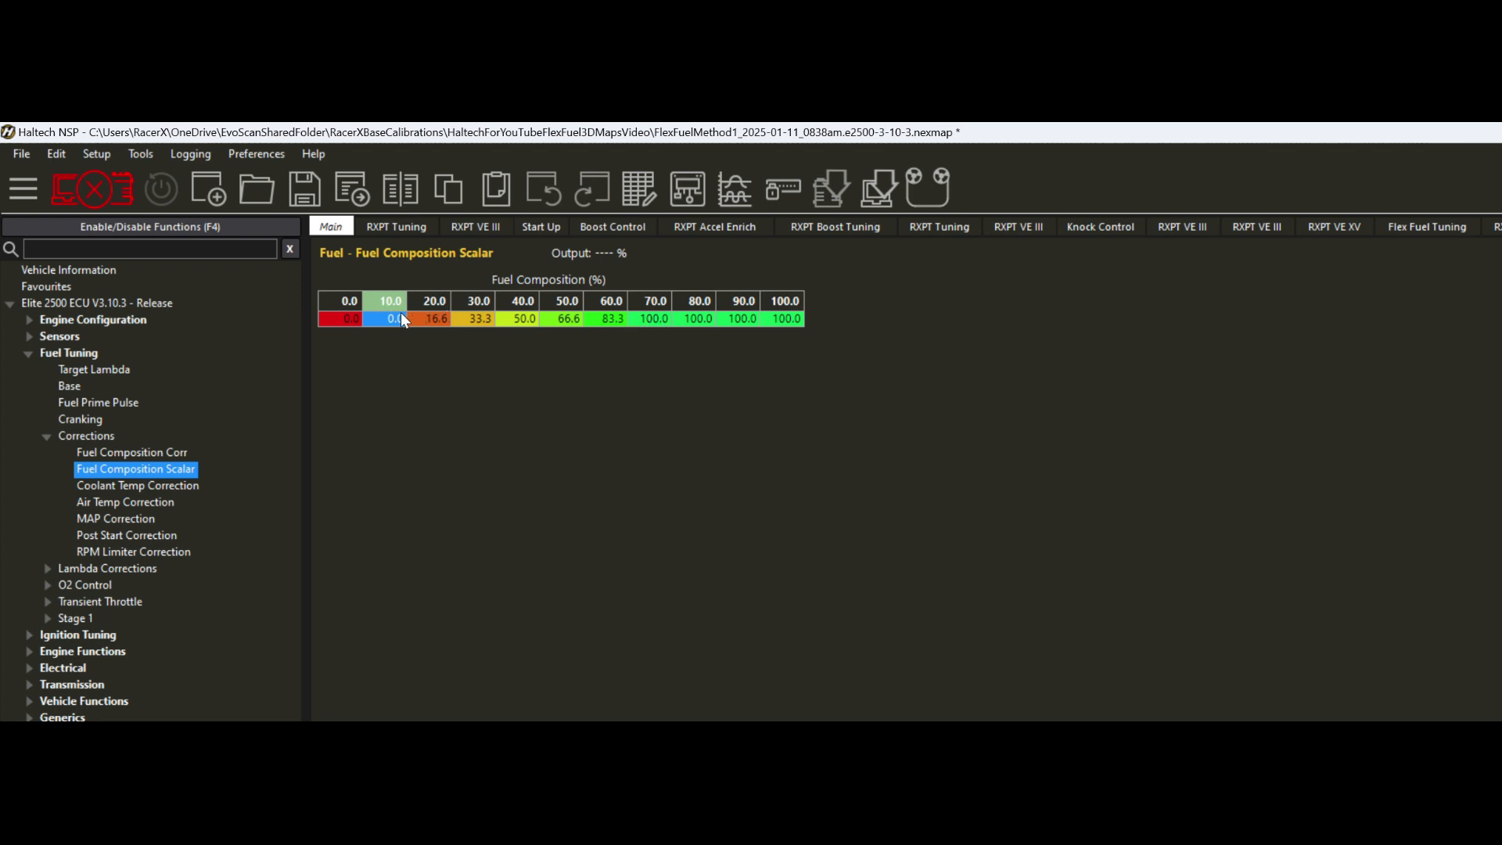
right_click(342, 294)
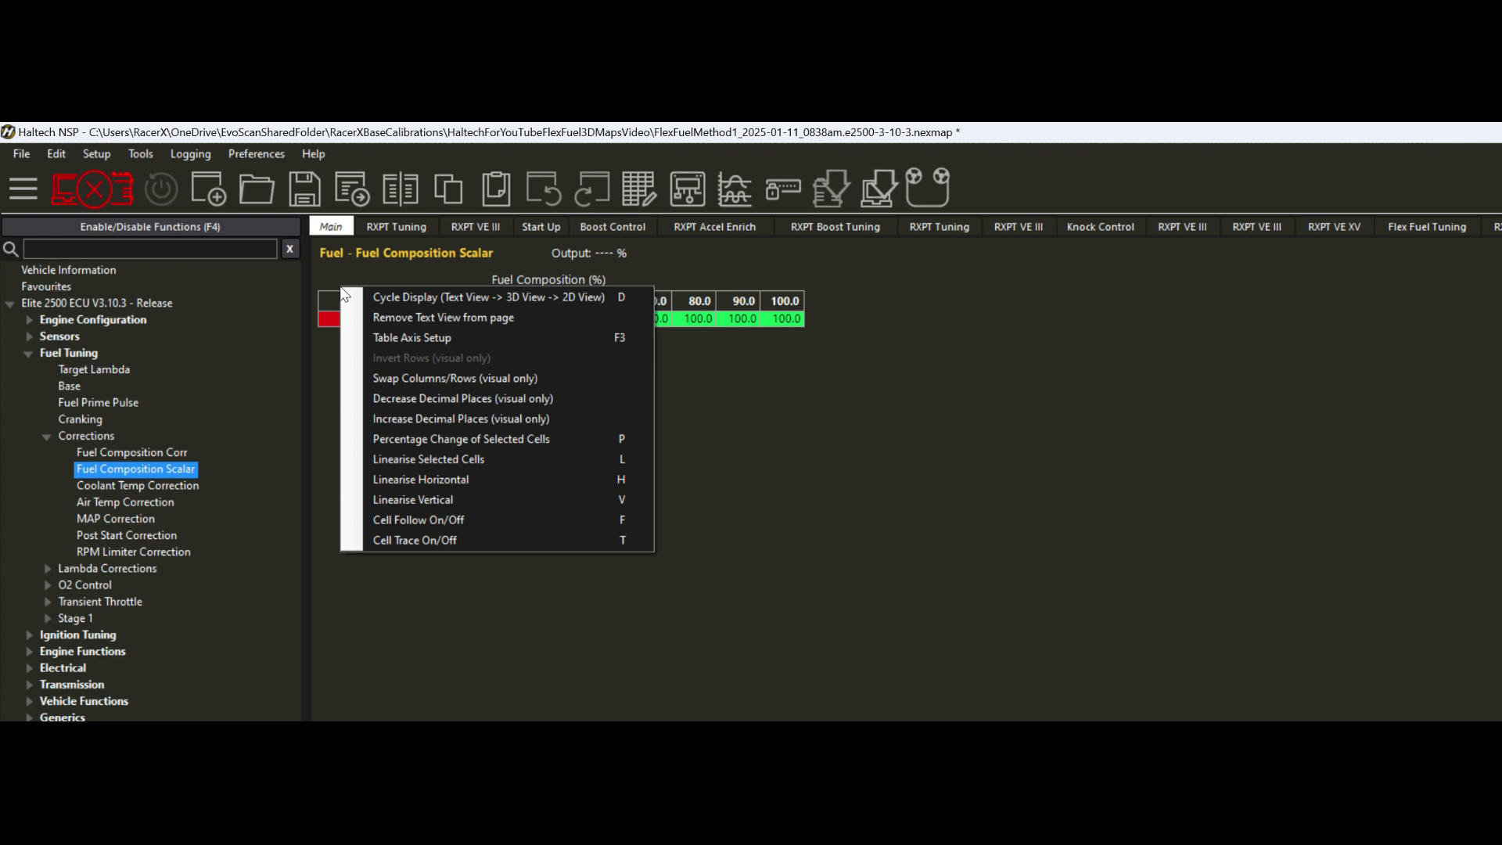
left_click(393, 338)
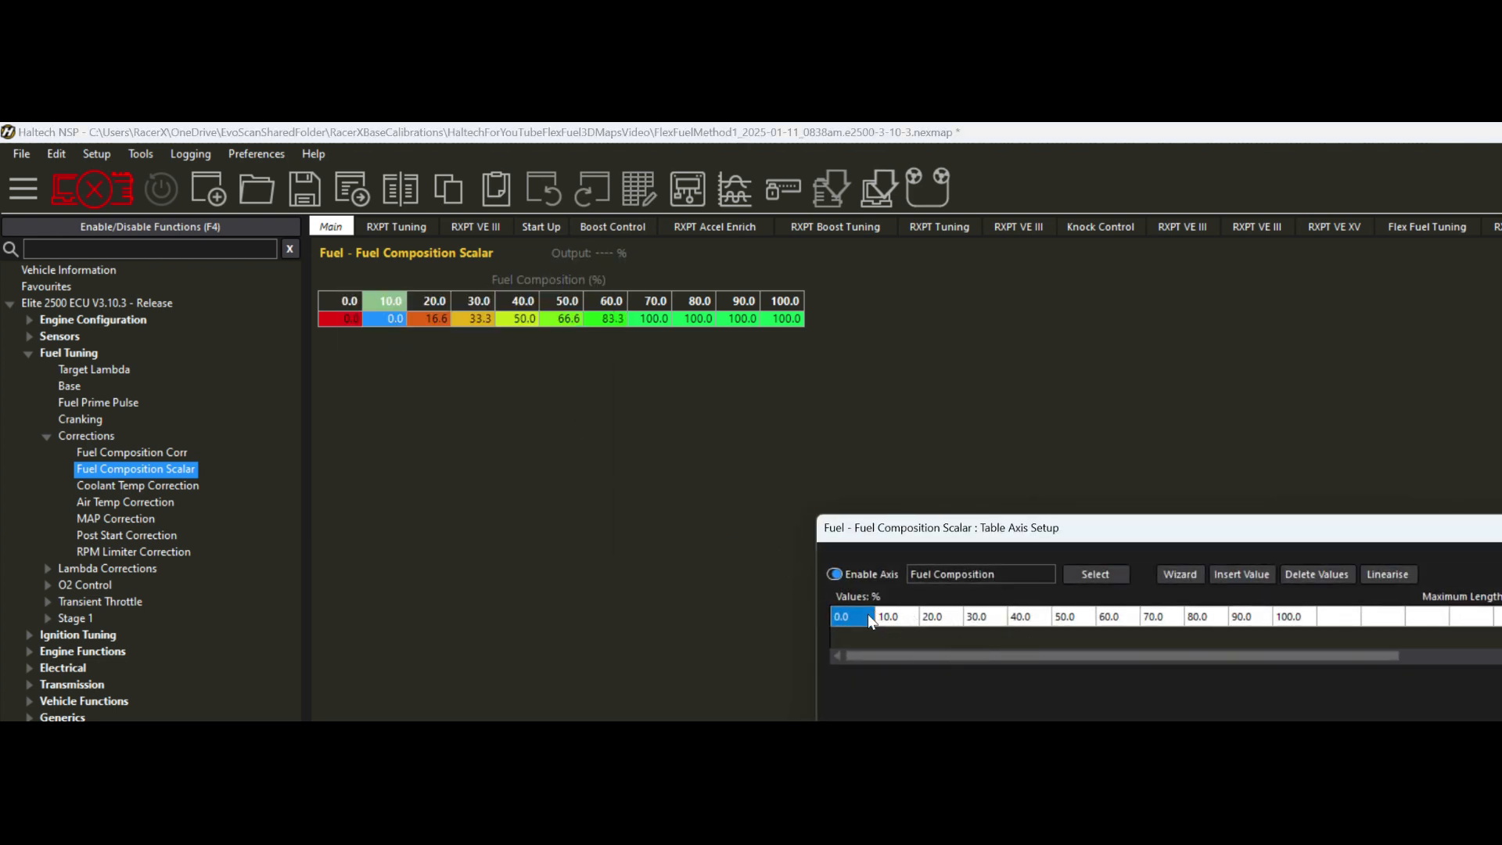
left_click(1162, 618)
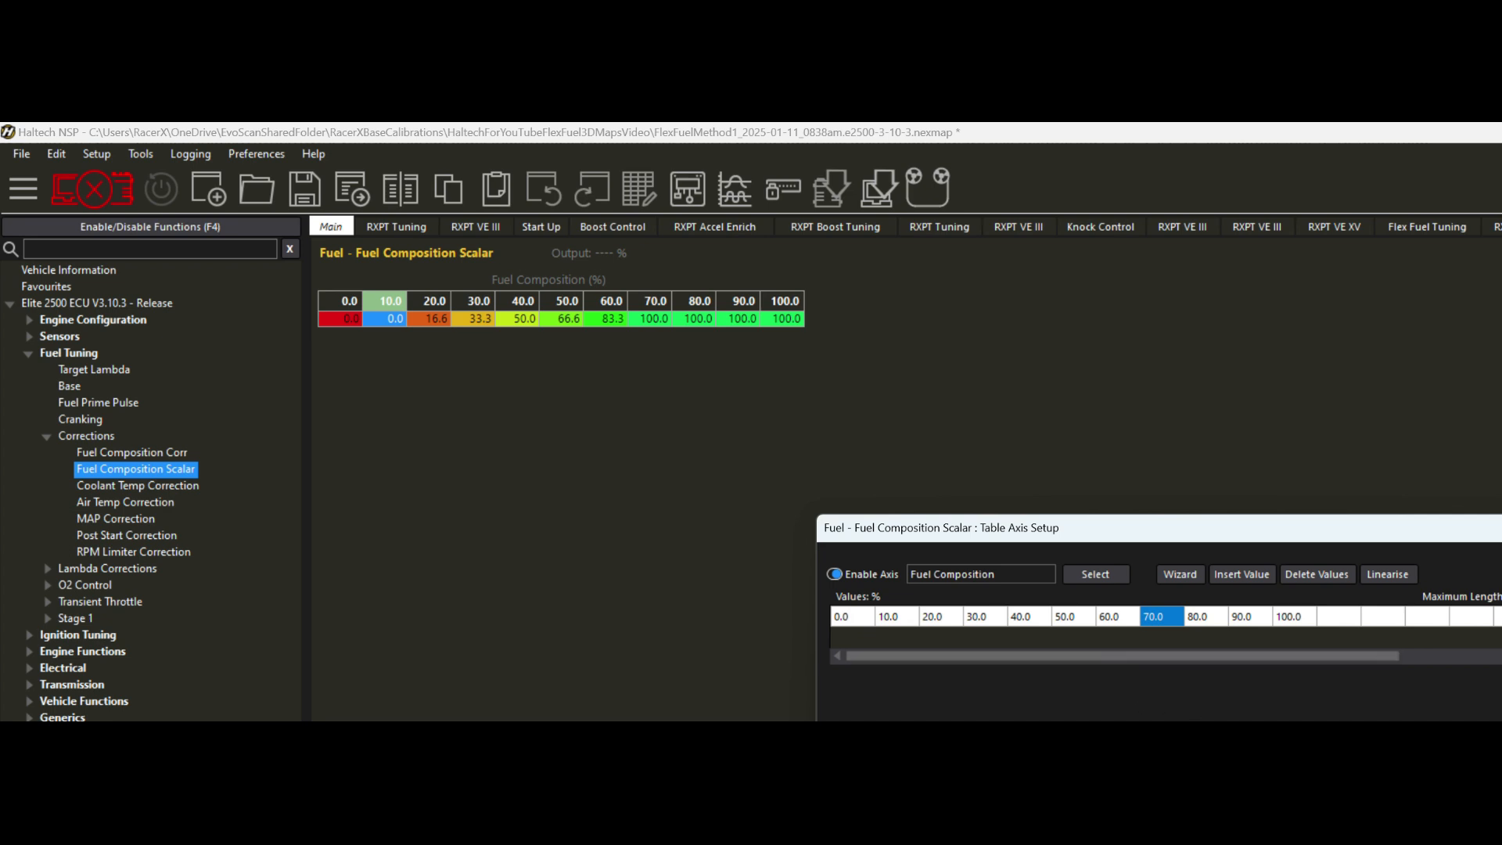
key("Escape")
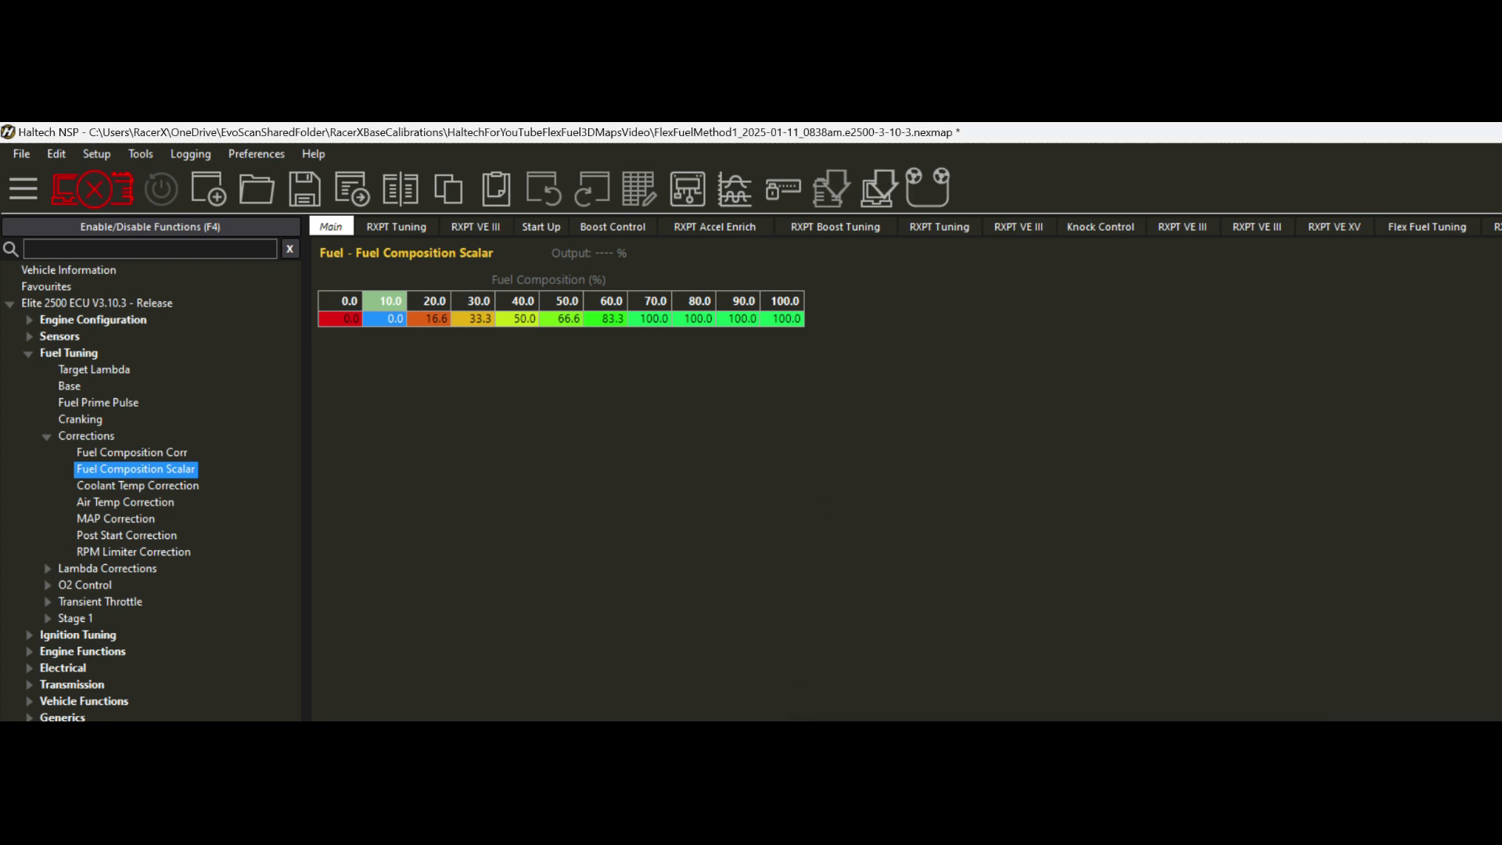
- Set the Fuel Composition Scalar cells from 20% to 60% fuel composition to 0
left_click(649, 319)
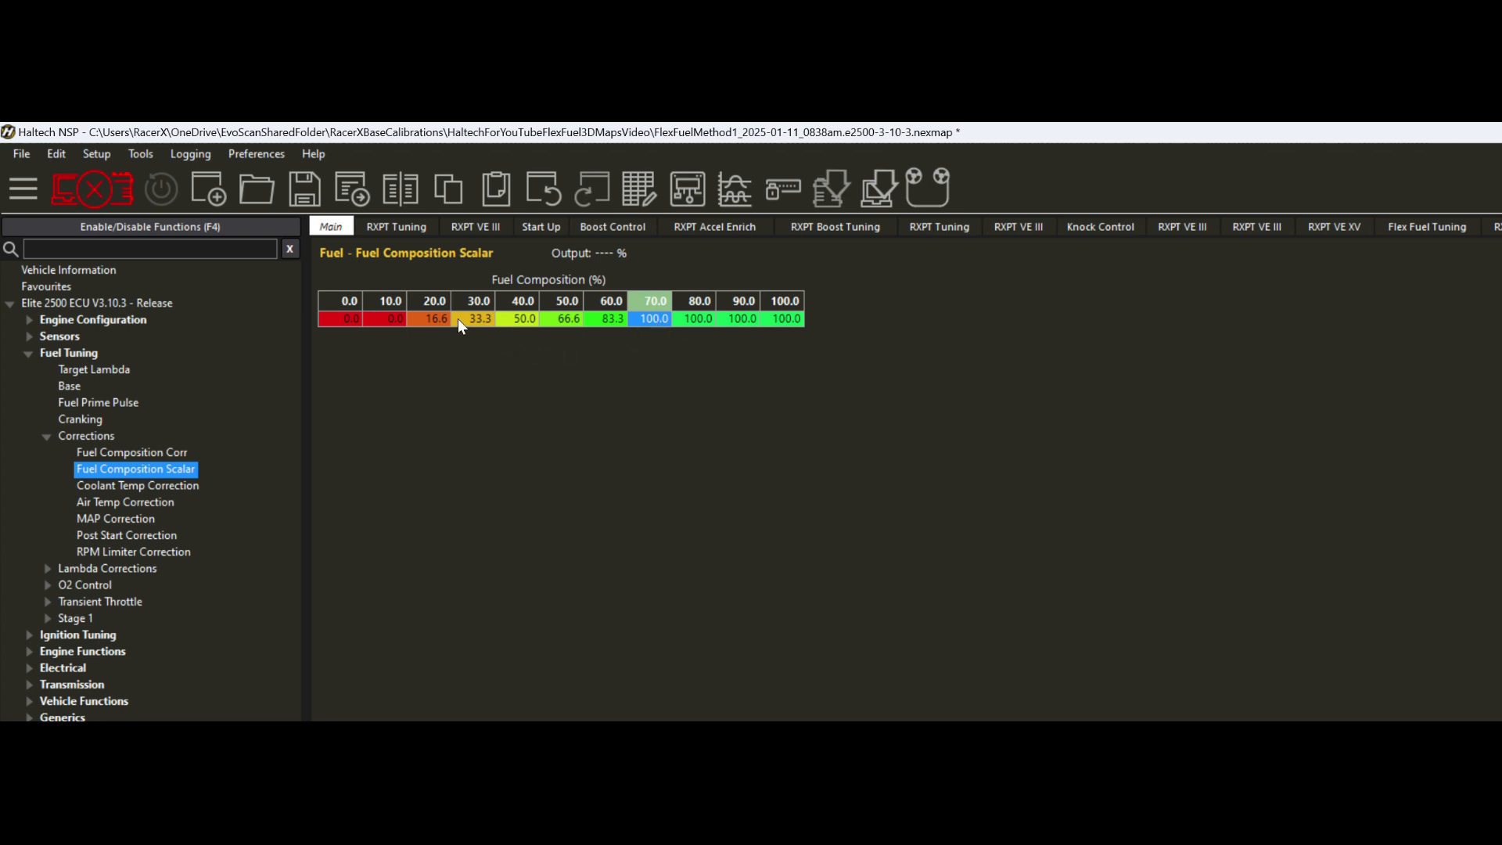
left_click(392, 318)
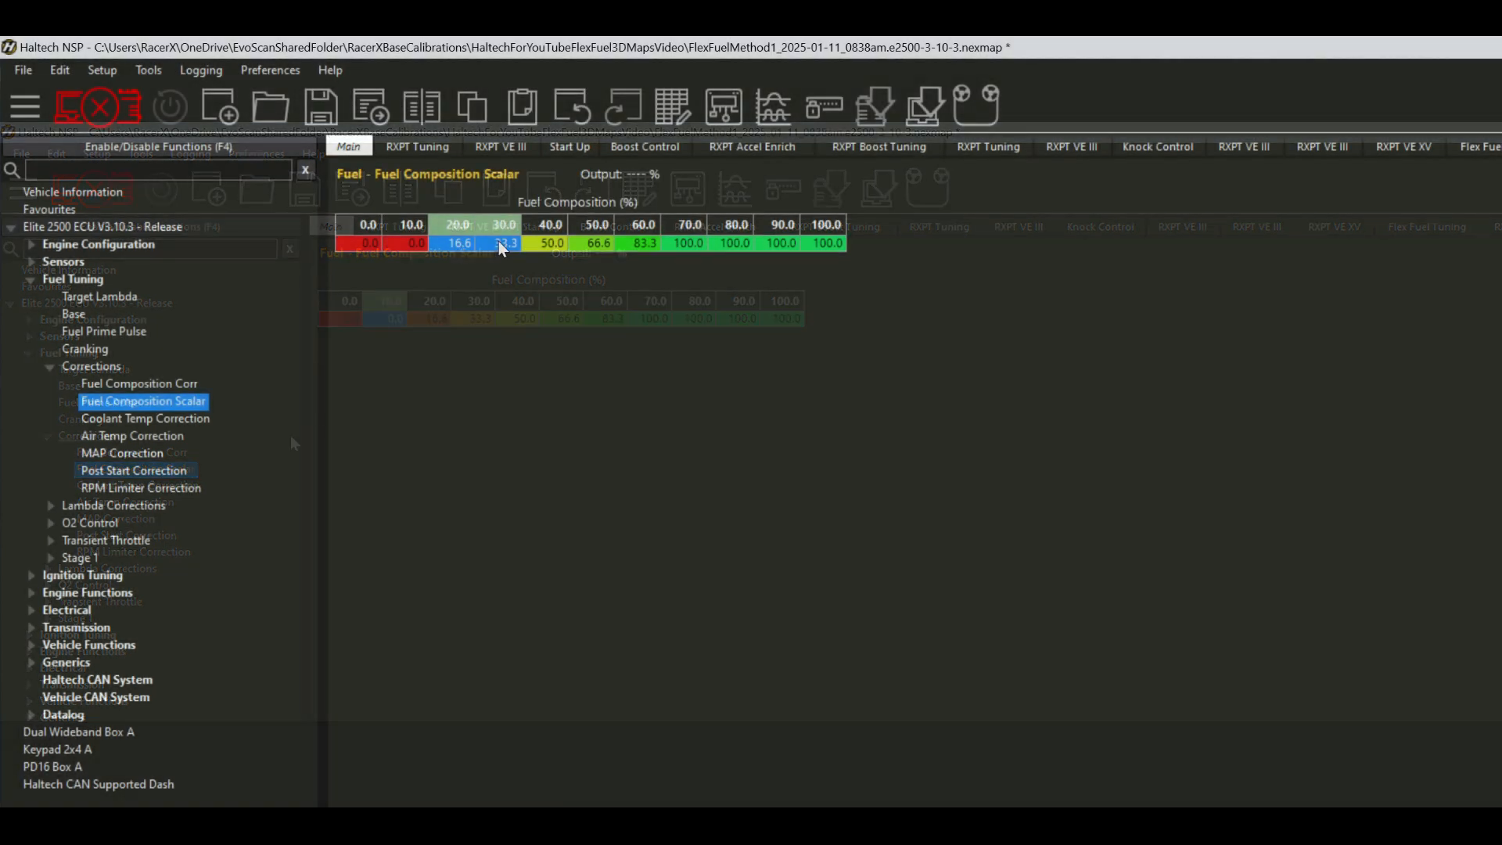
left_click_drag(502, 247, 657, 261)
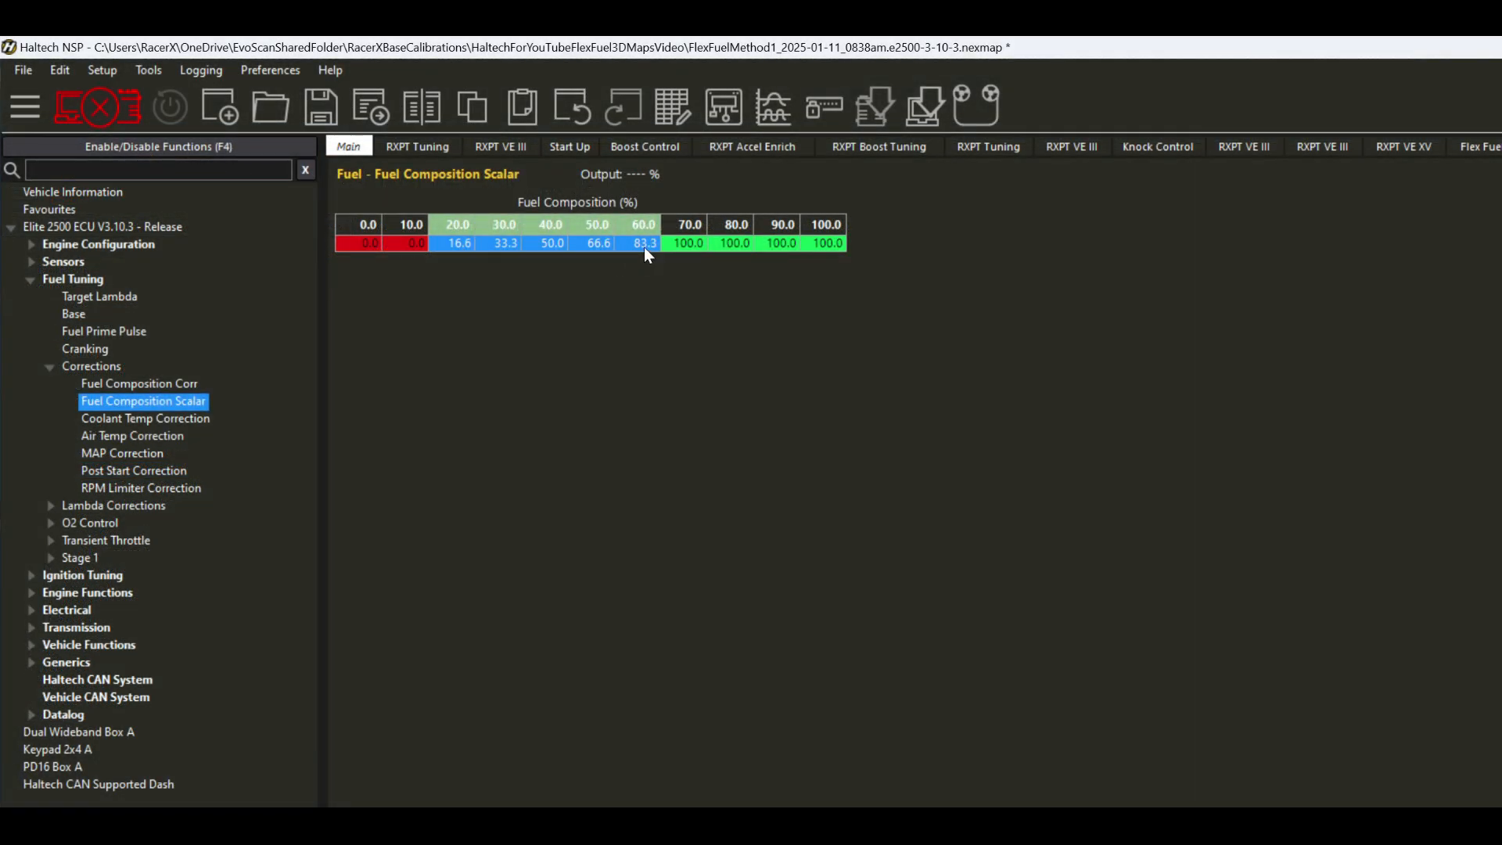
type("0")
key("Return")
- Interpolate the Fuel Composition Scalar cells between 10% and 70% fuel composition and check the filled values
left_click(695, 243)
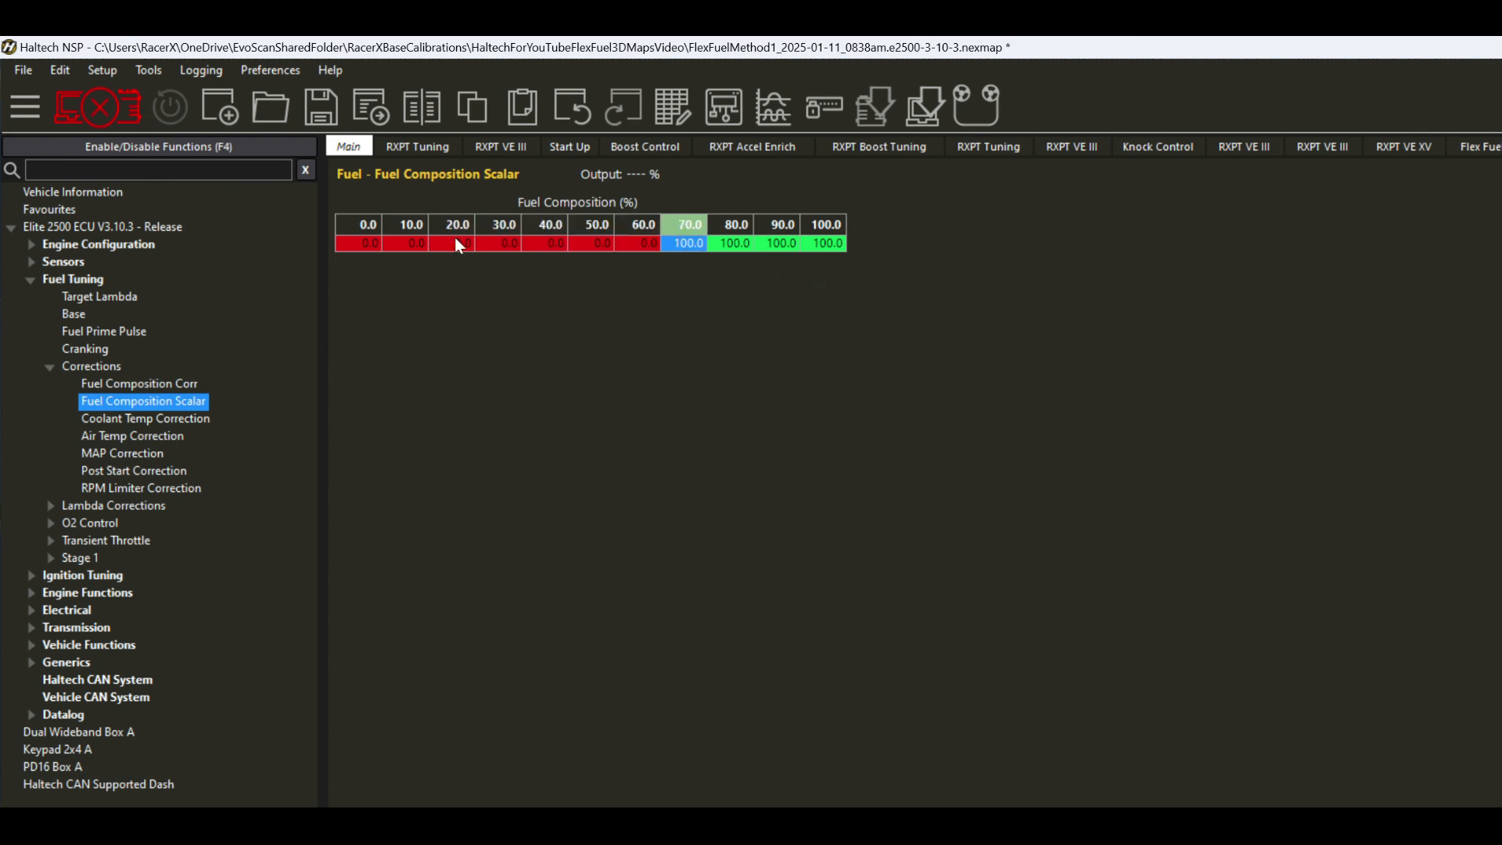
left_click(415, 243)
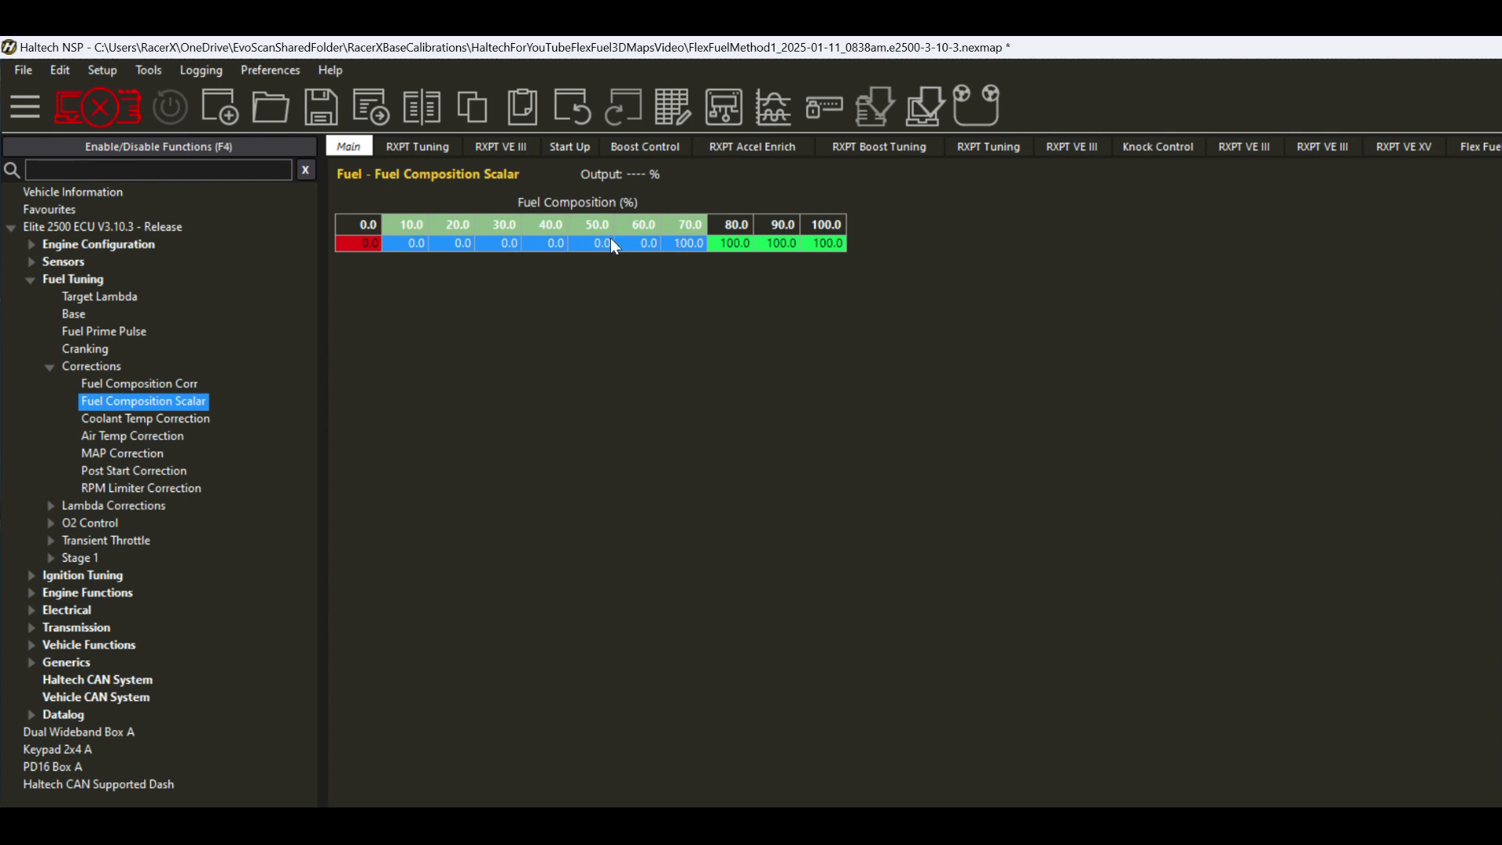
key("i")
left_click(598, 247)
left_click(551, 245)
left_click(495, 244)
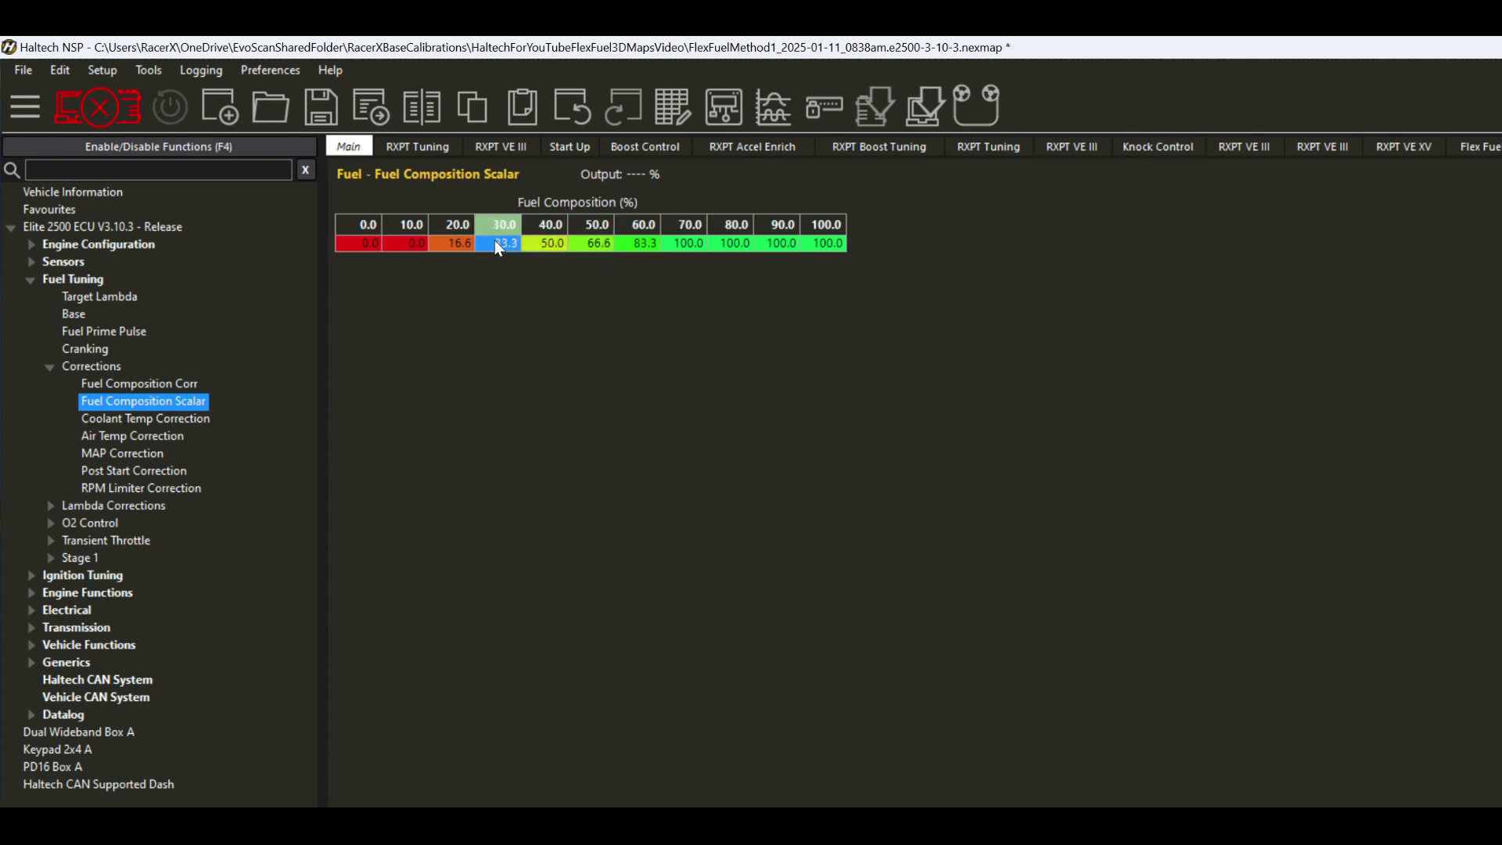
left_click(461, 244)
left_click(598, 247)
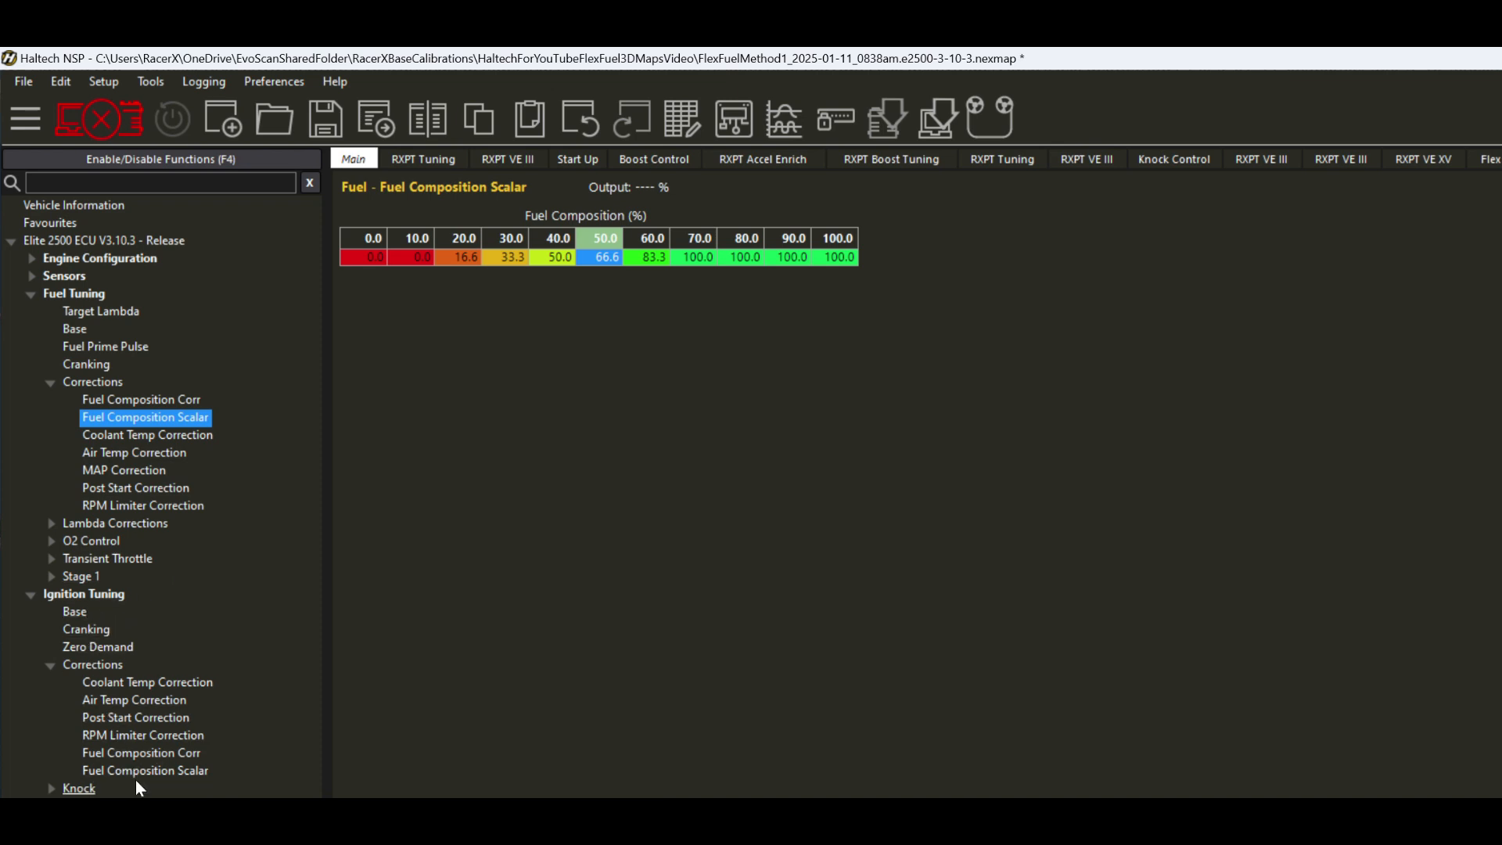
- Review the ignition Fuel Composition Scalar and Base Ignition Angle tables, then open the ignition Fuel Composition Corr table
left_click(153, 769)
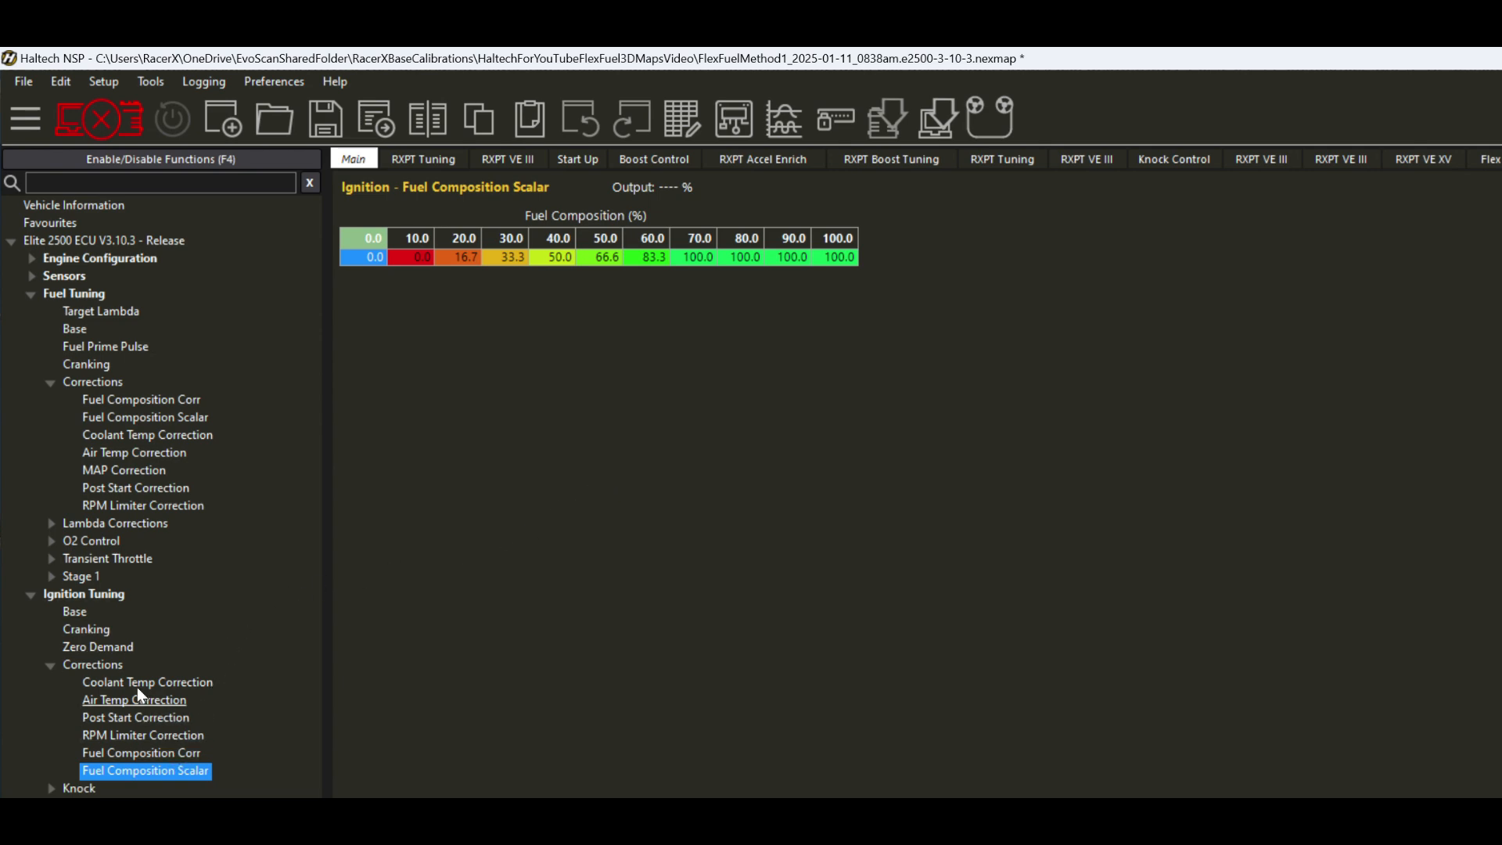
left_click(75, 611)
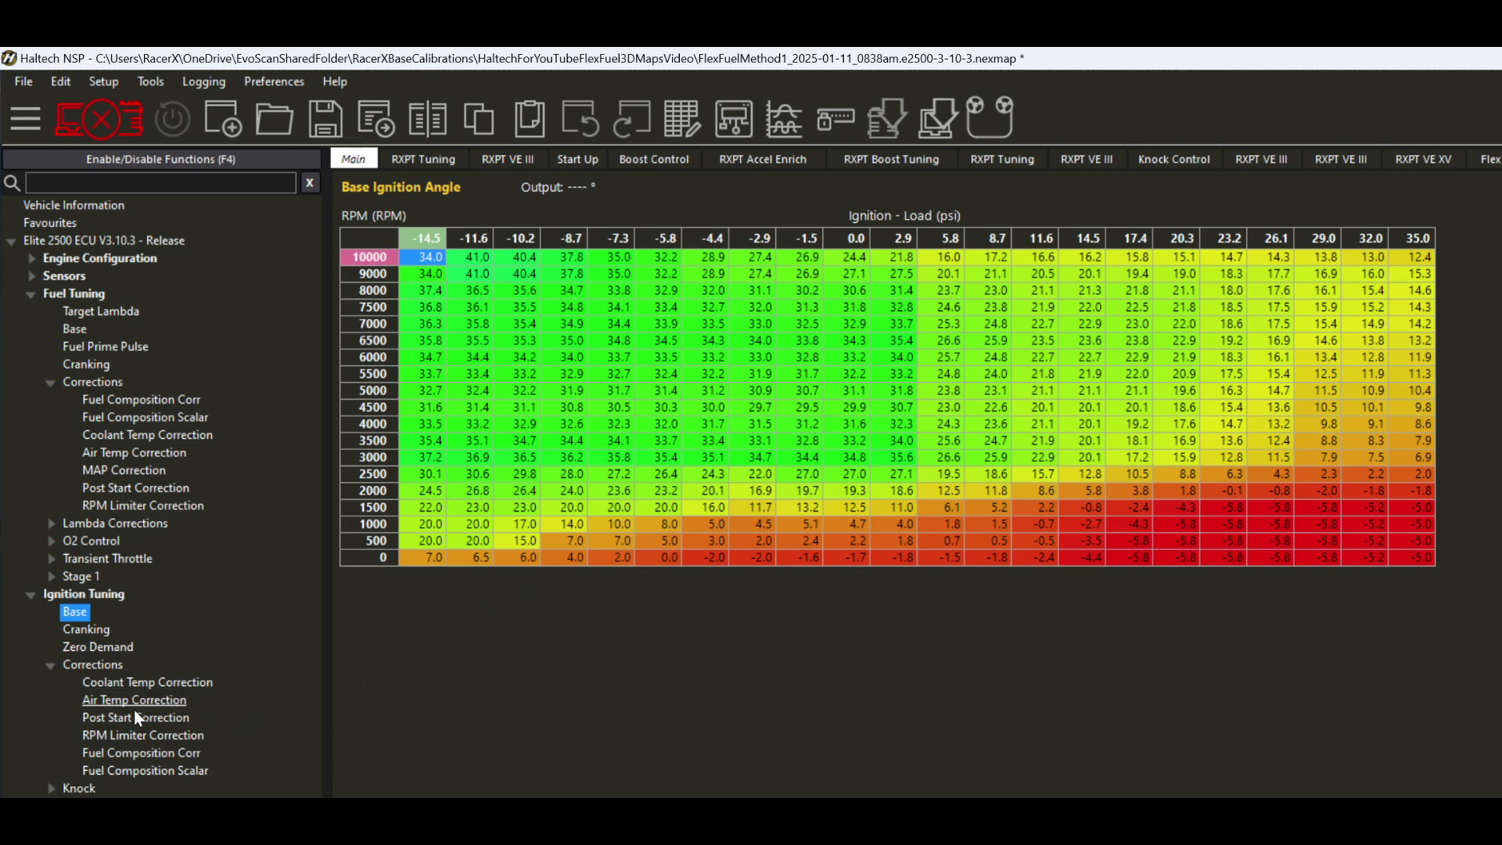
left_click(142, 753)
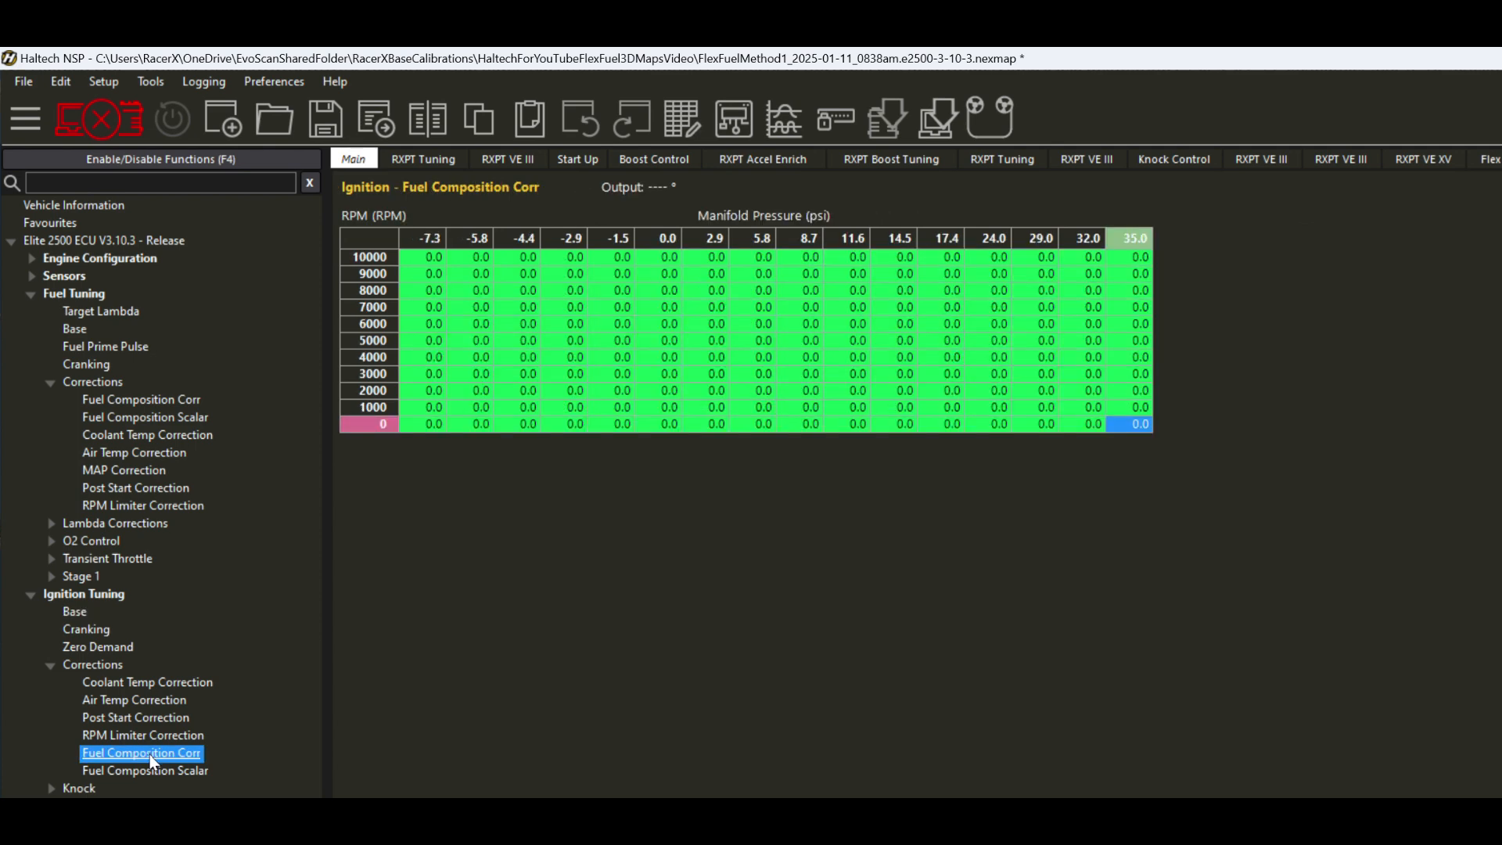
left_click(762, 307)
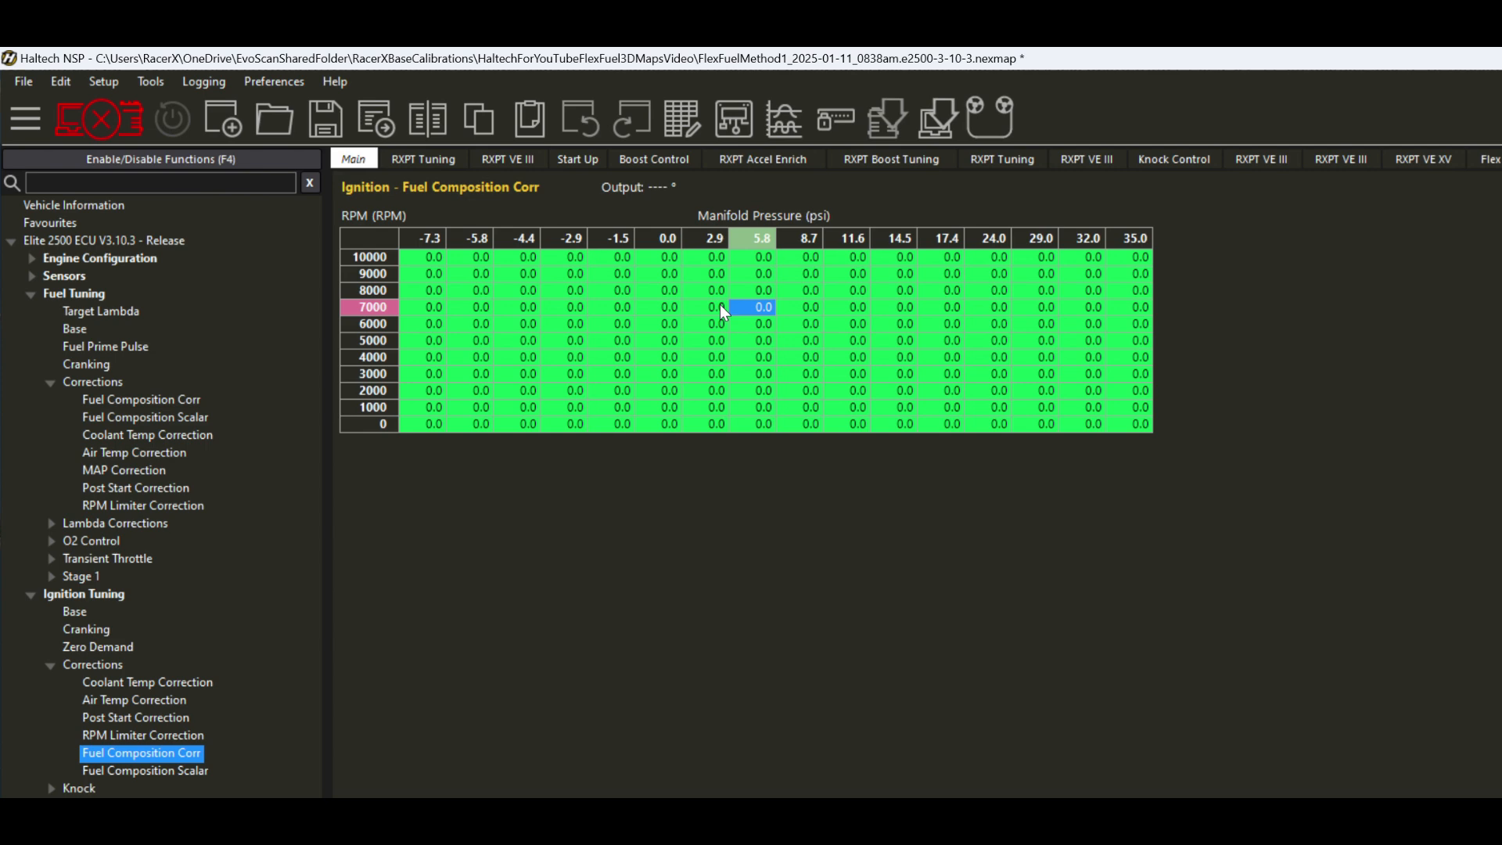
- In the ignition Fuel Composition Corr table, set 10000 and 1000 RPM to 12 and 4 at 2.9 psi, and to 6 and 2 at 35 psi
left_click(716, 258)
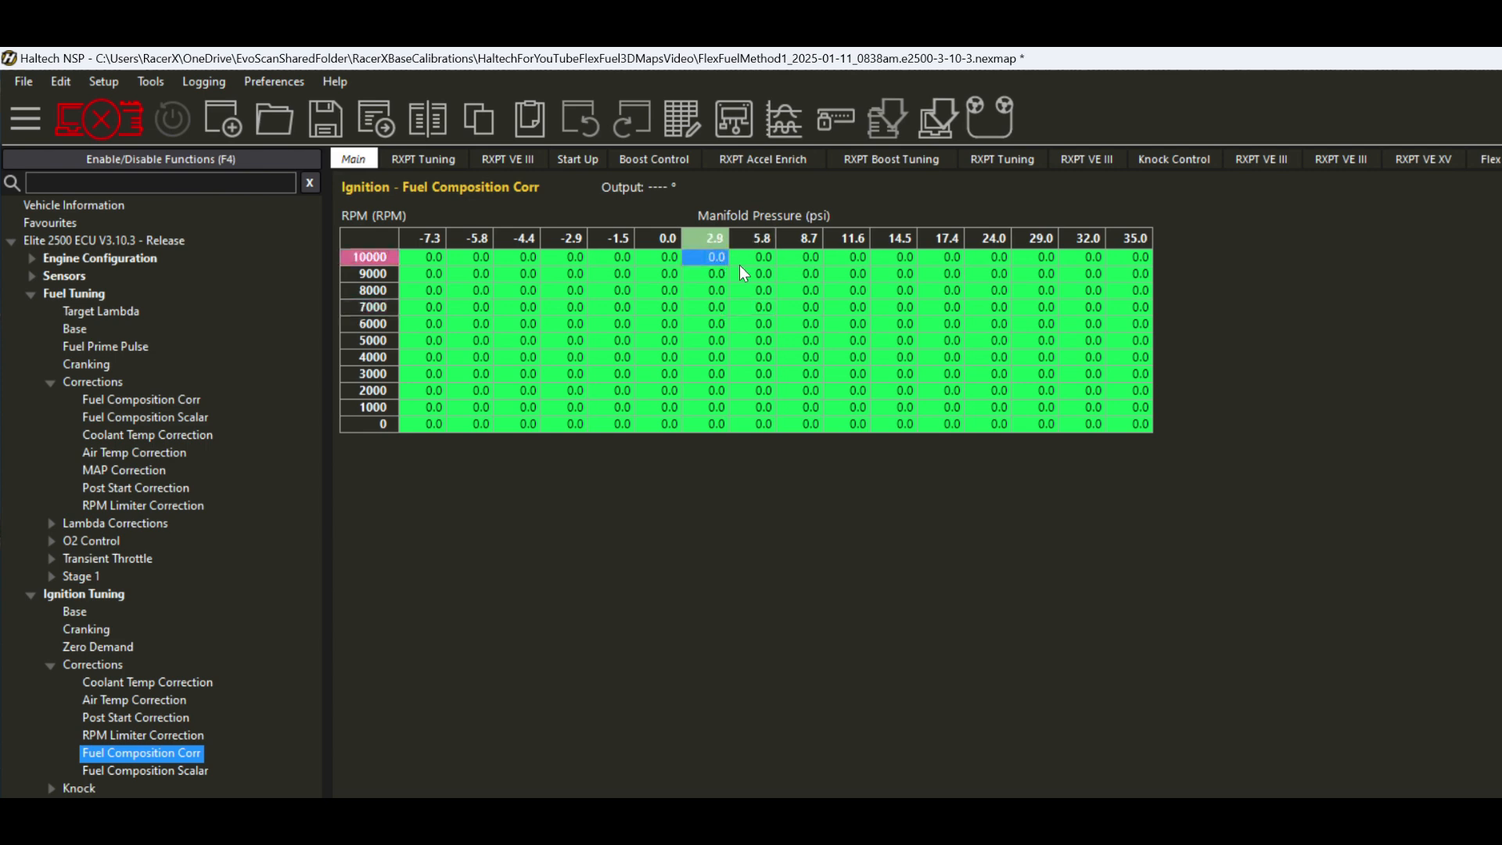
key("Return")
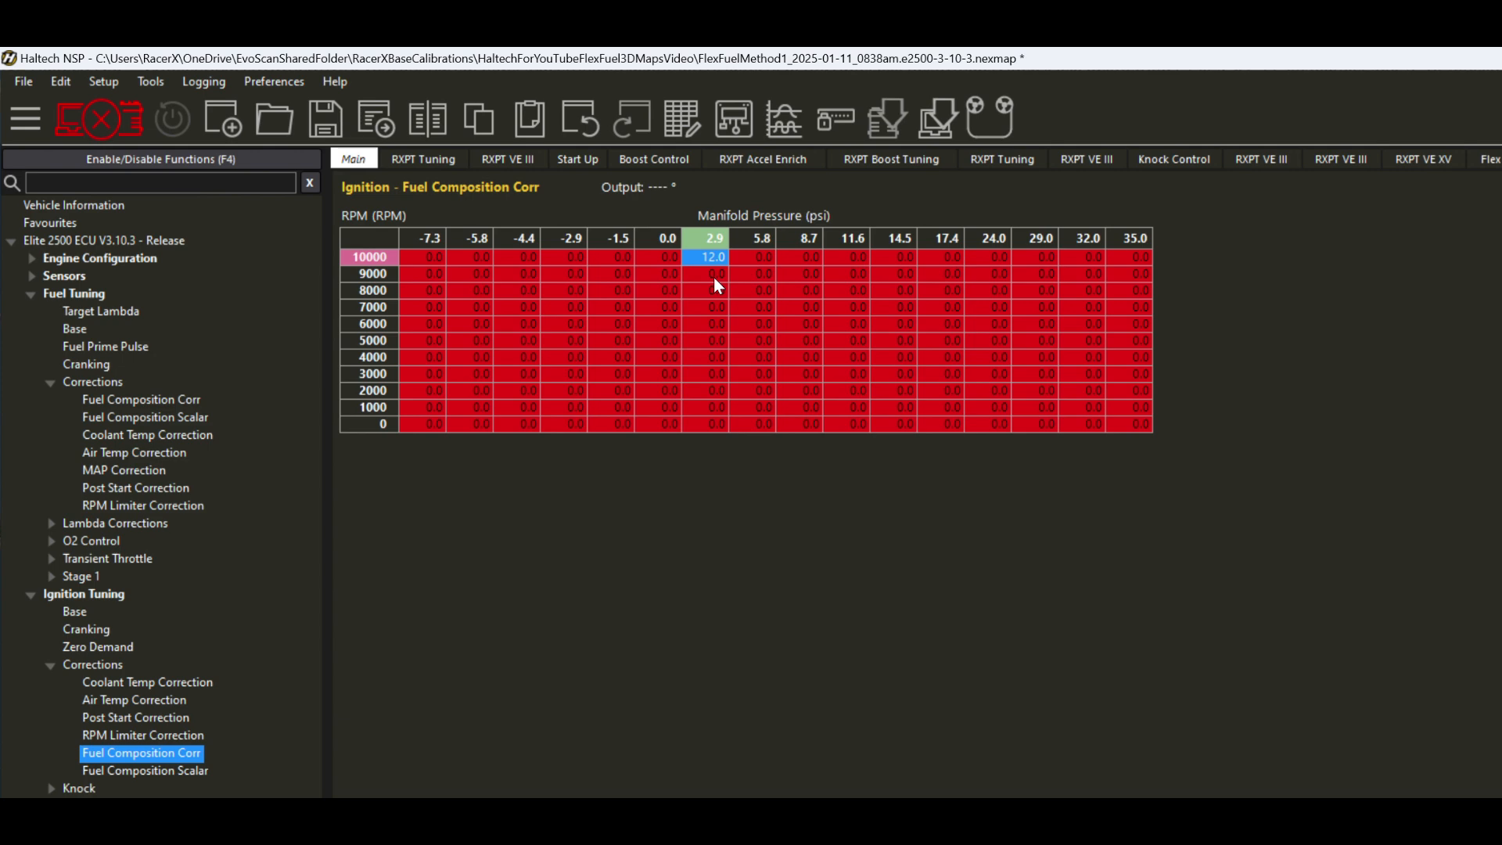
left_click(716, 410)
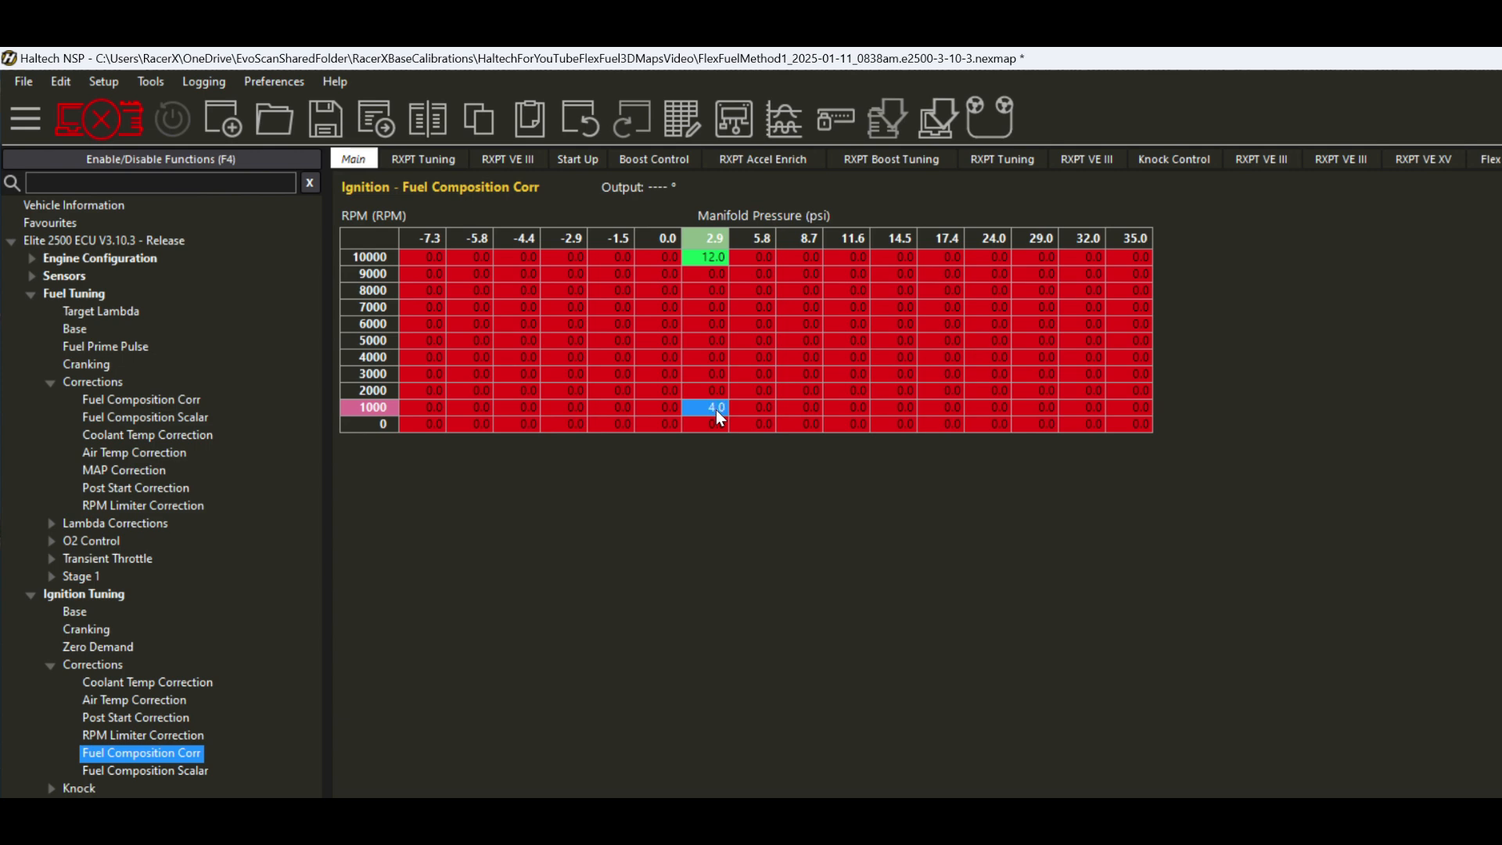
left_click(1138, 262)
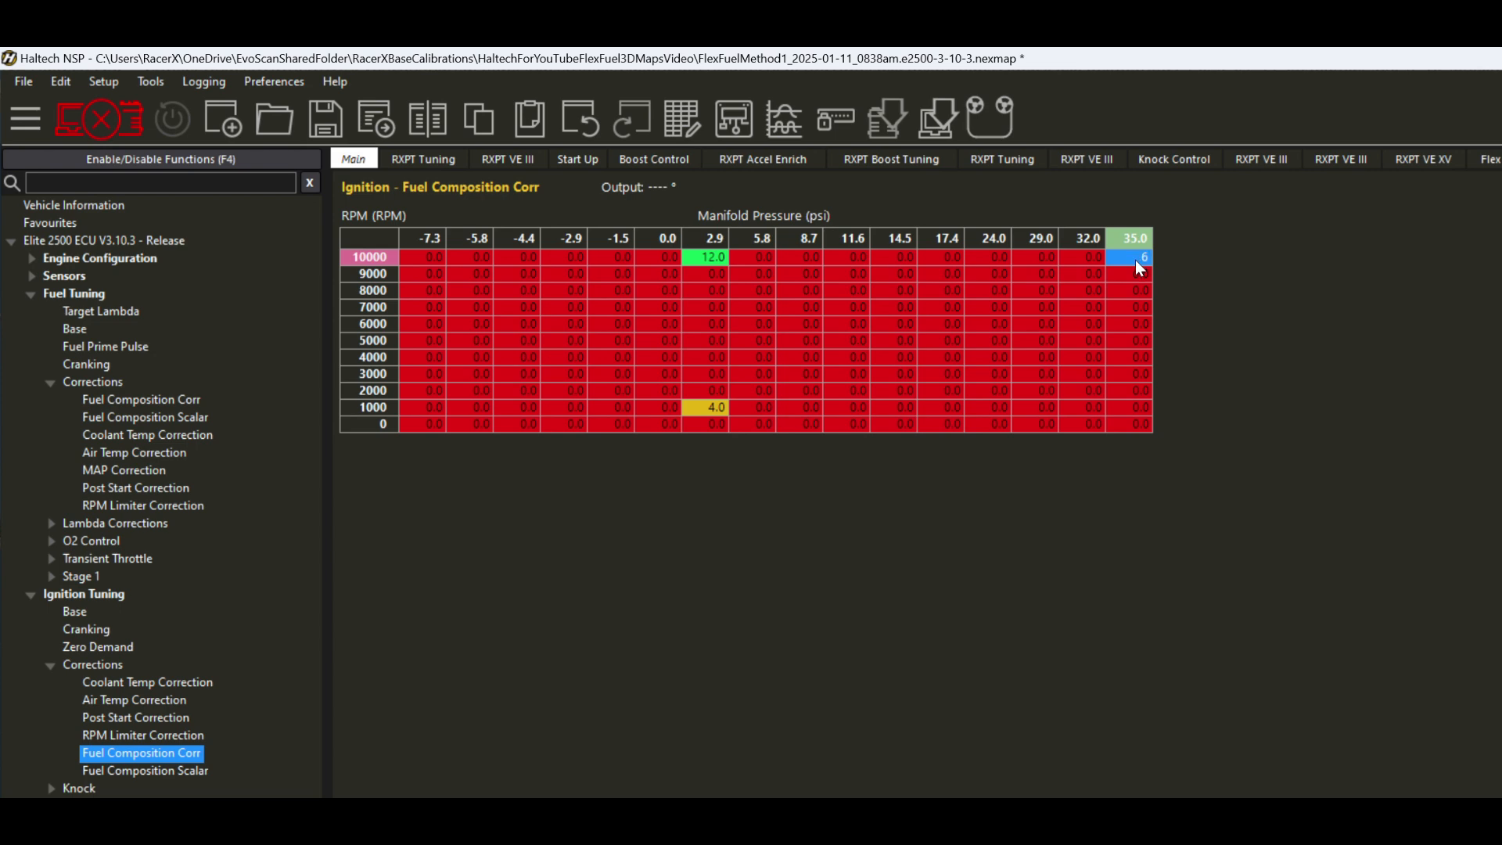
left_click(1141, 408)
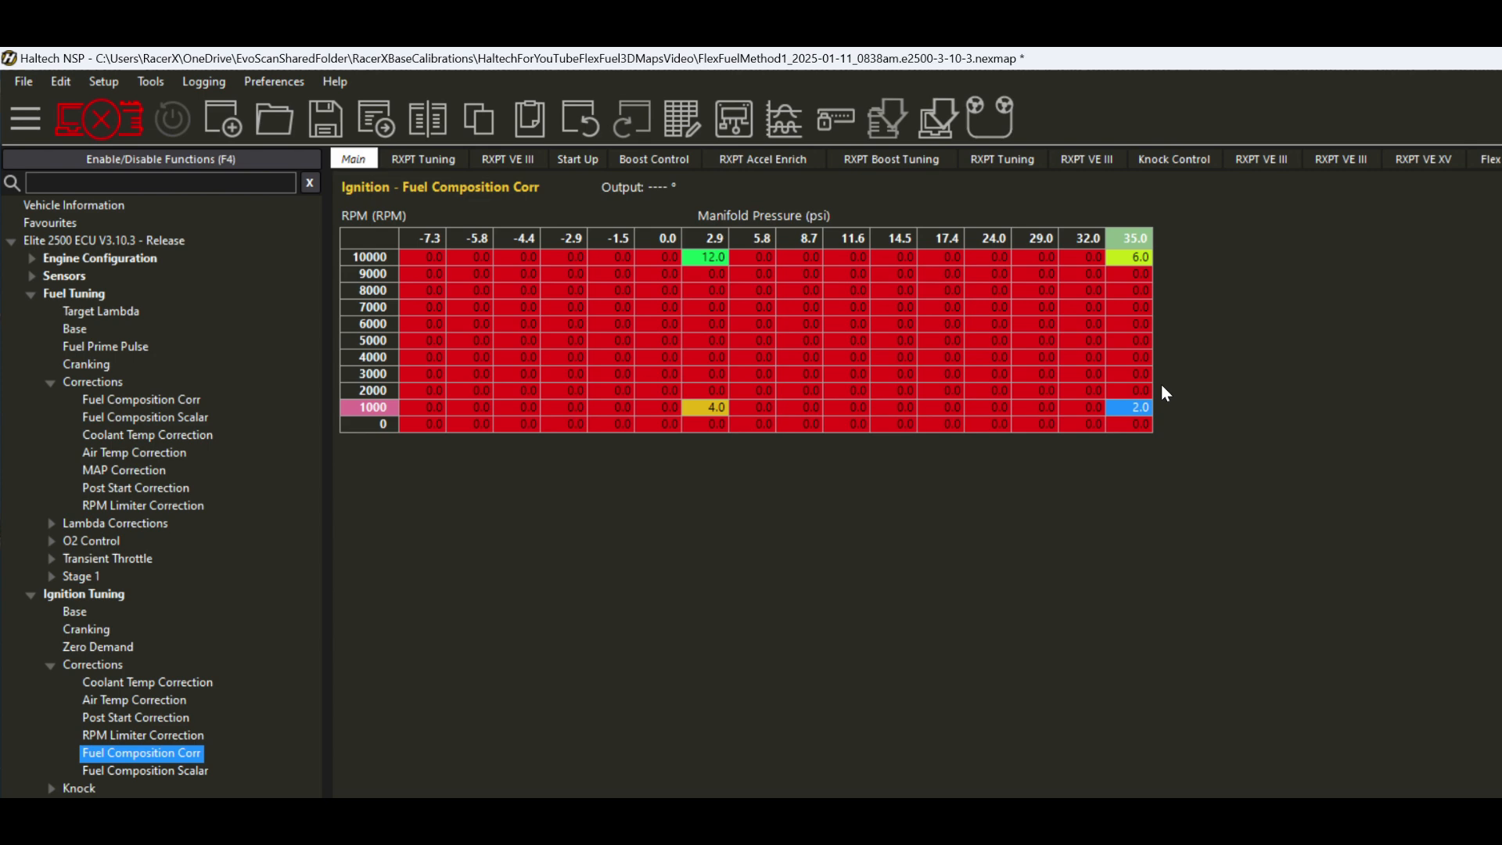
- Interpolate the ignition Fuel Composition Corr cells from 2.9 to 35 psi between 1000 and 10000 RPM
left_click_drag(713, 258, 1131, 404)
key("i")
left_click(1023, 369)
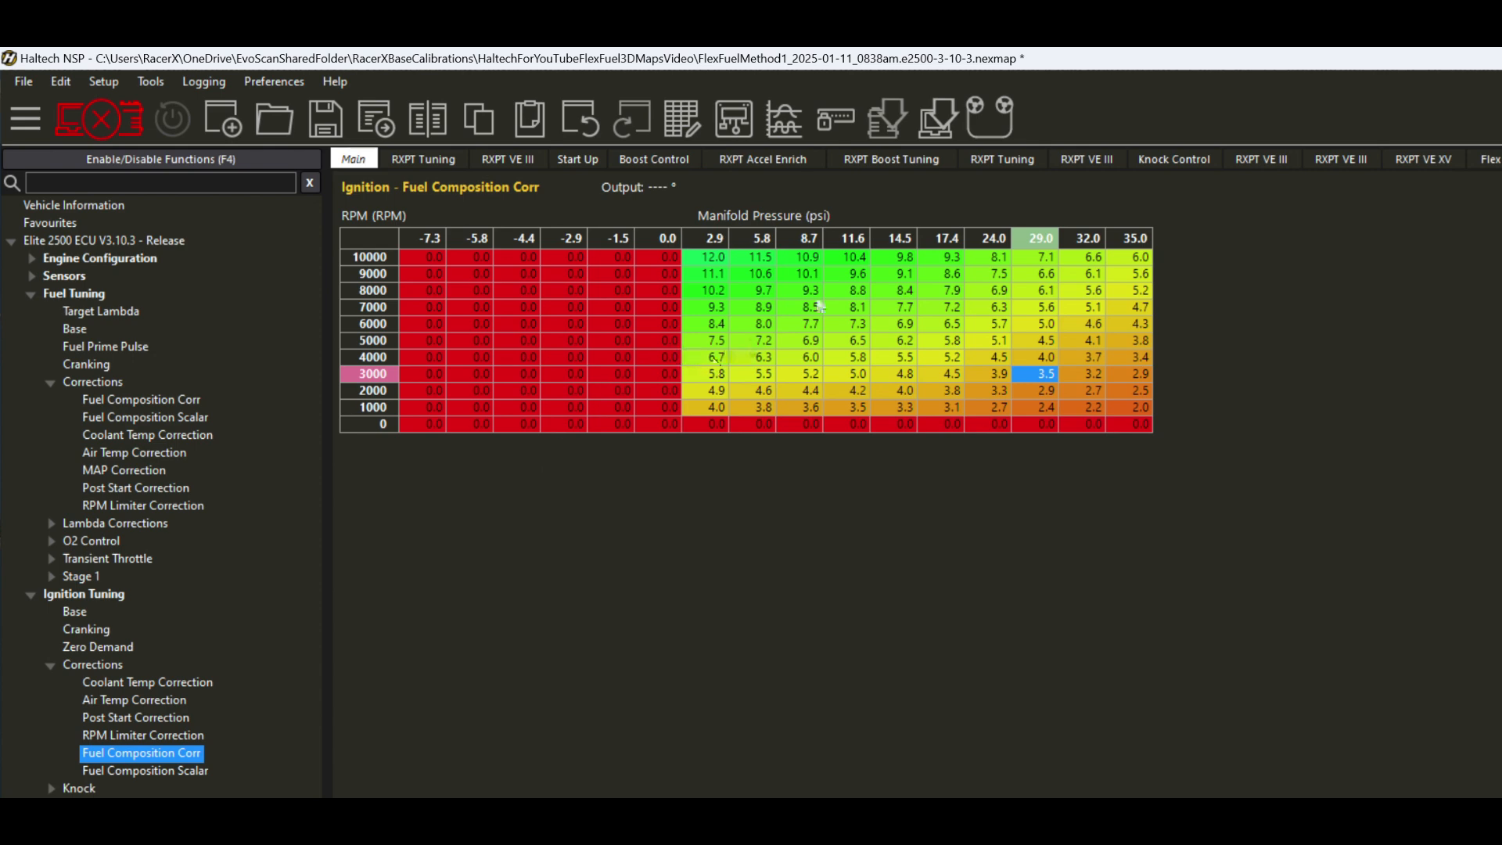
- Examine how the ignition Fuel Composition Scalar, Fuel Composition Corr and Base Ignition Angle tables relate to each other
left_click(163, 772)
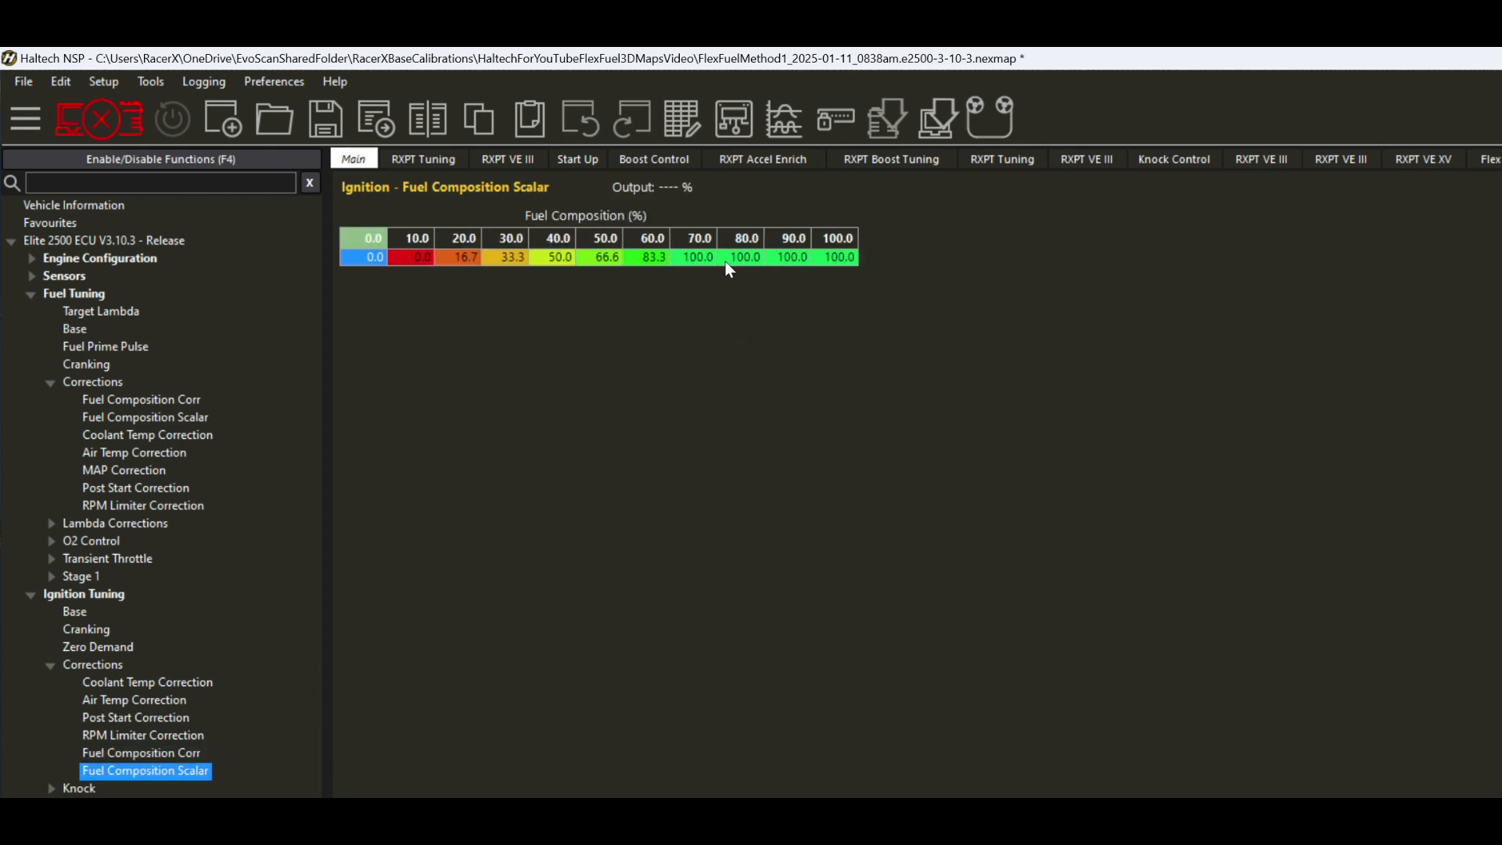
left_click(704, 258)
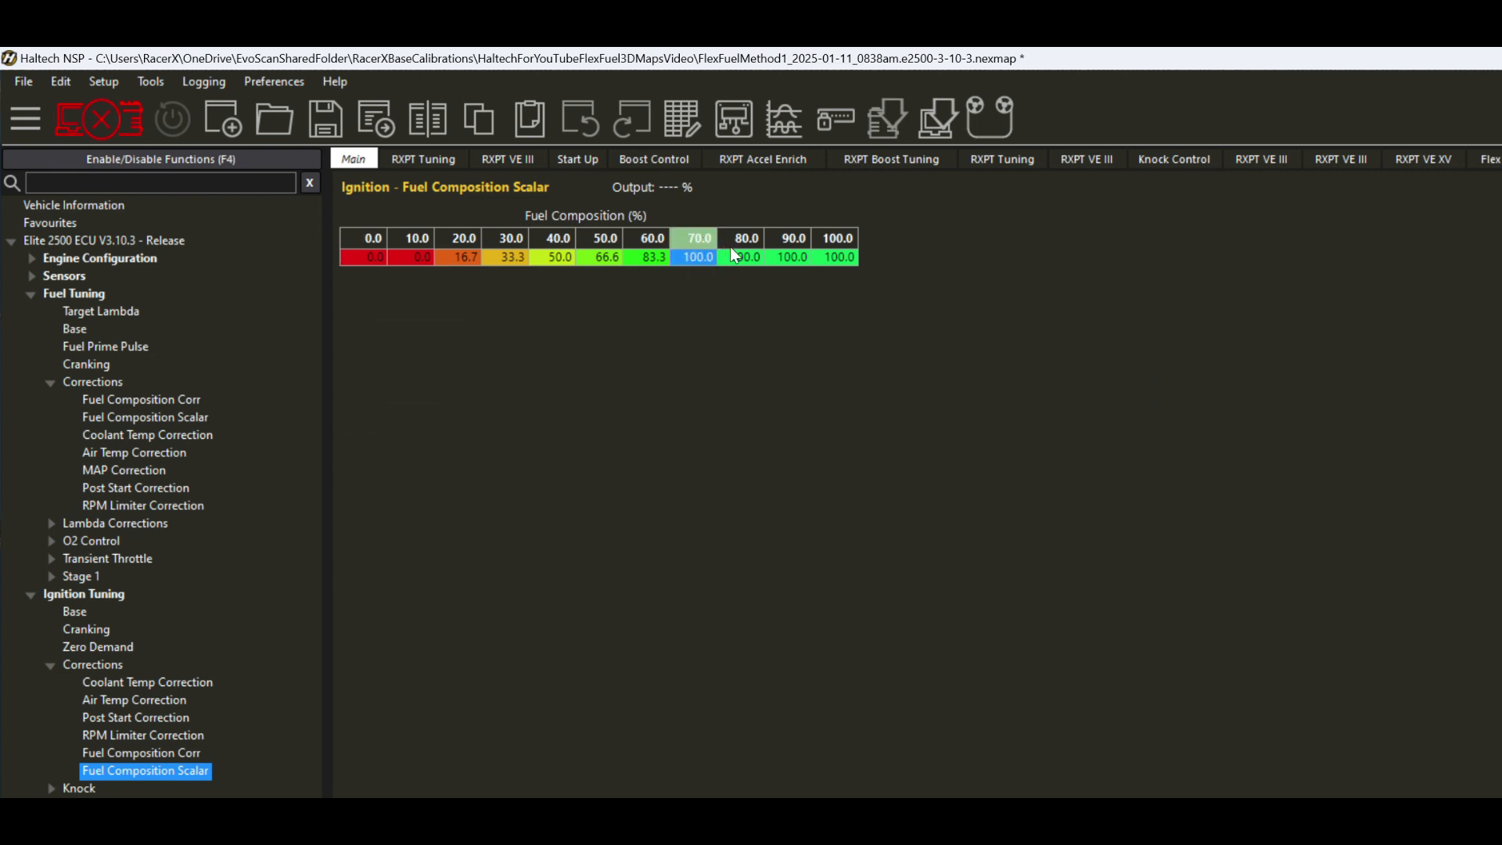
left_click(180, 750)
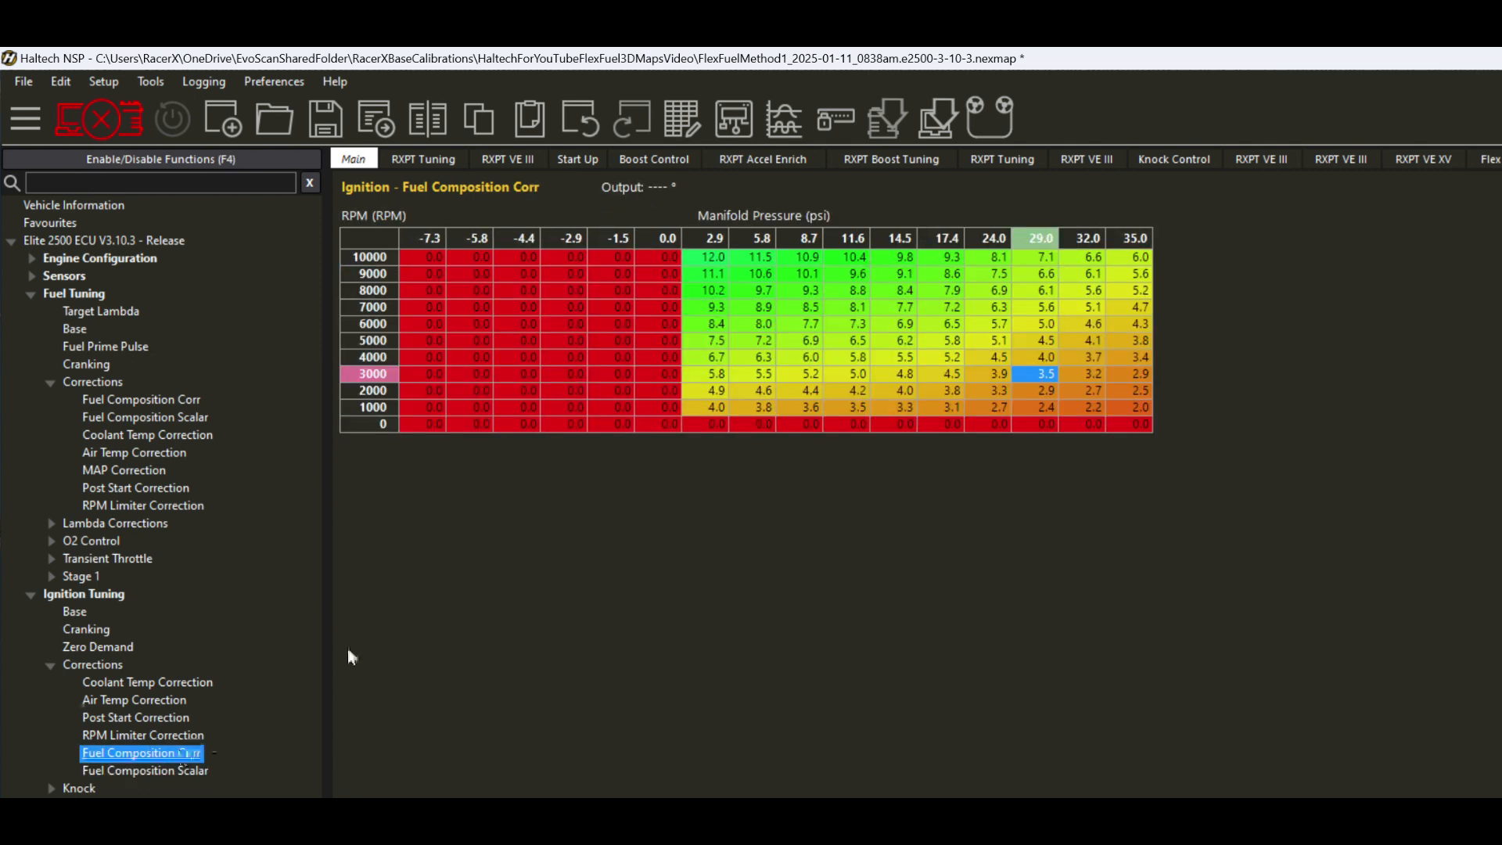
left_click(718, 260)
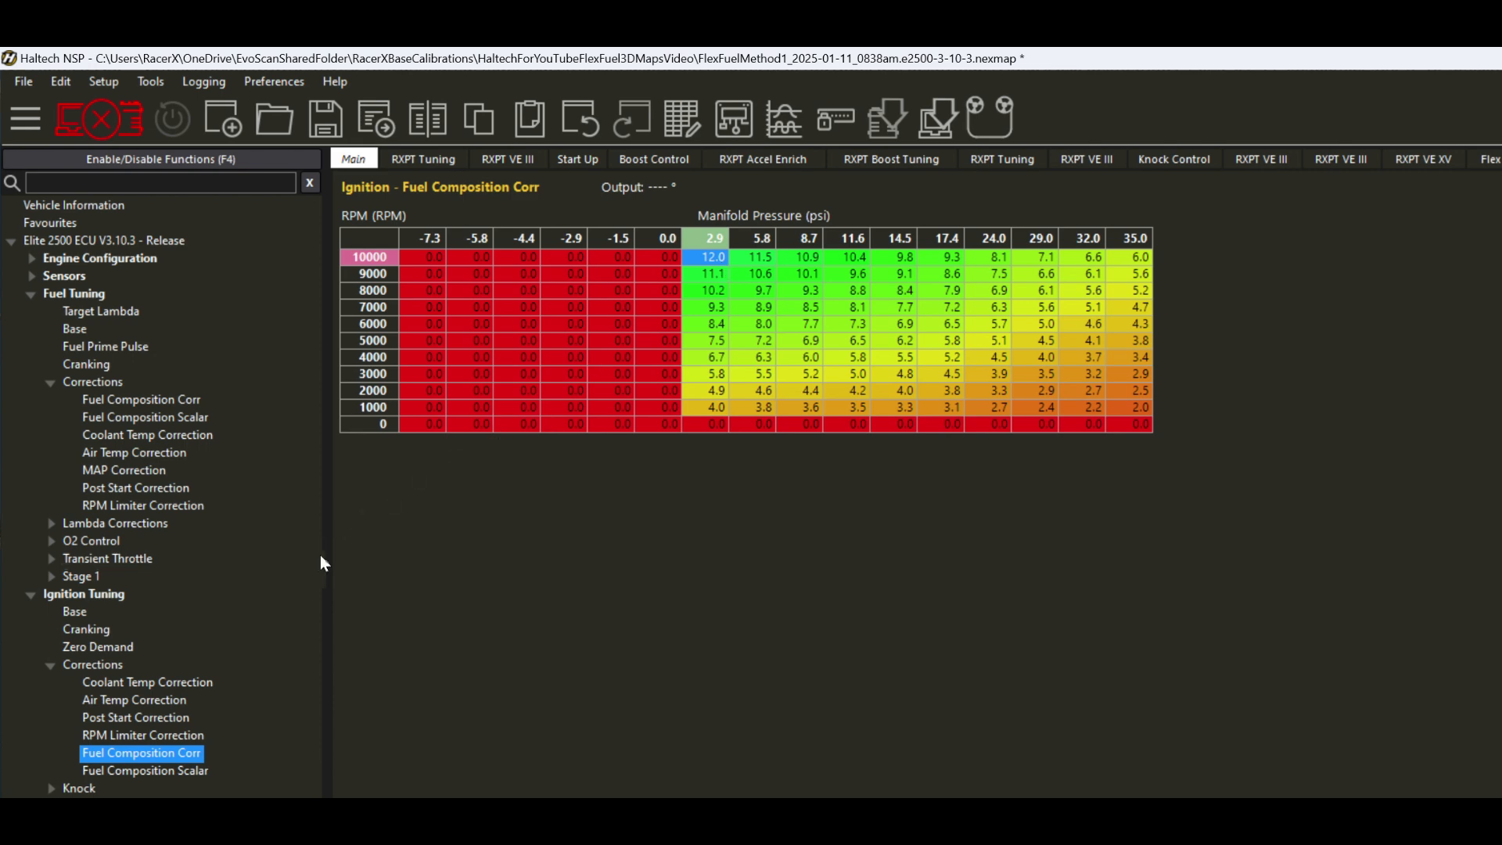
left_click(76, 614)
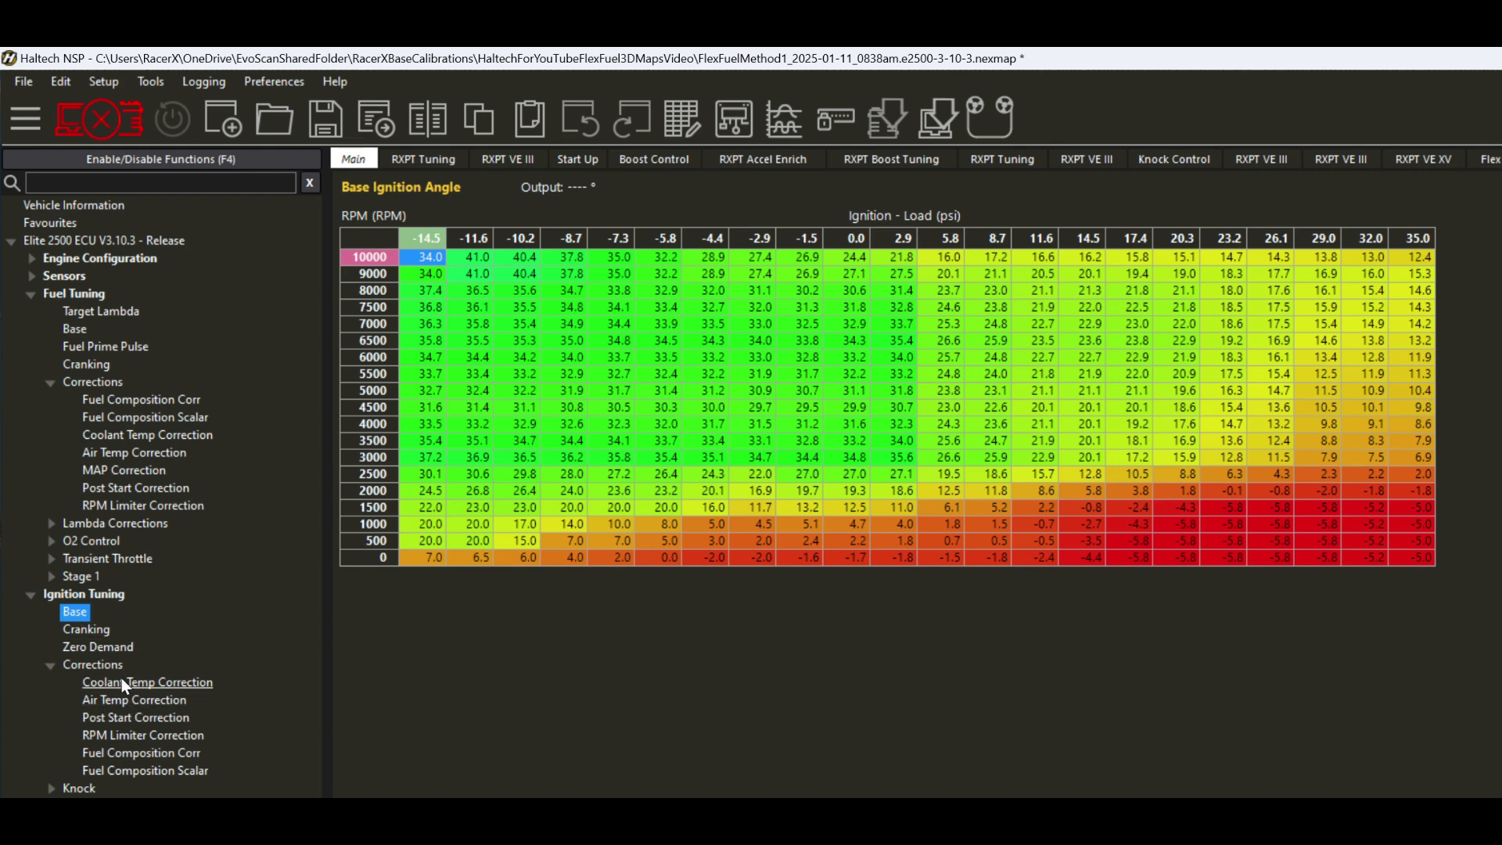
left_click(139, 754)
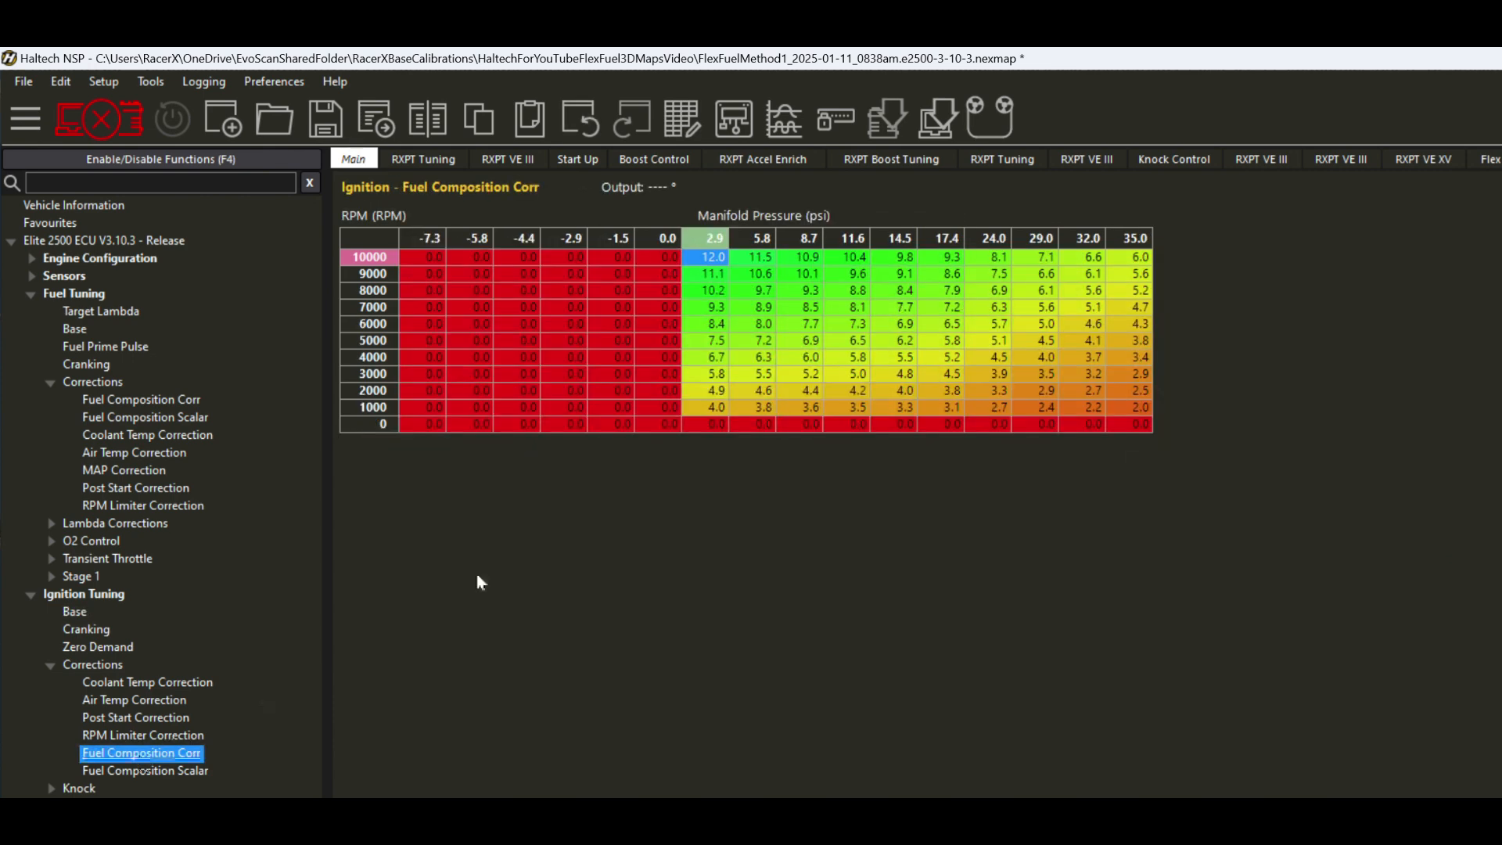
left_click(1046, 341)
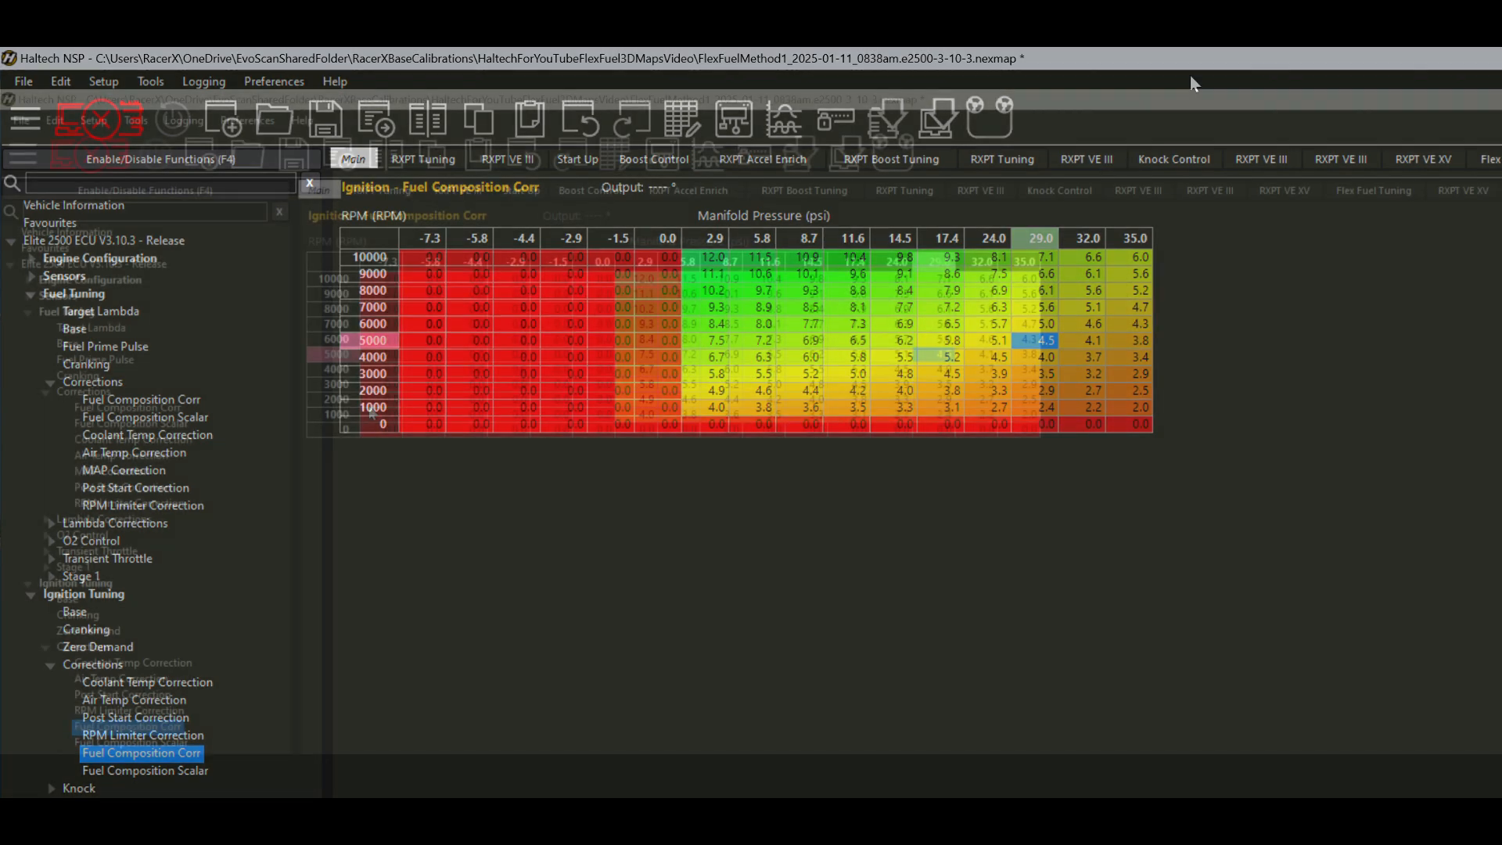
- Examine the 70% cell of the fuel Fuel Composition Scalar and the 2.9 to 35 psi area of the fuel Fuel Composition Corr table
left_click(27, 585)
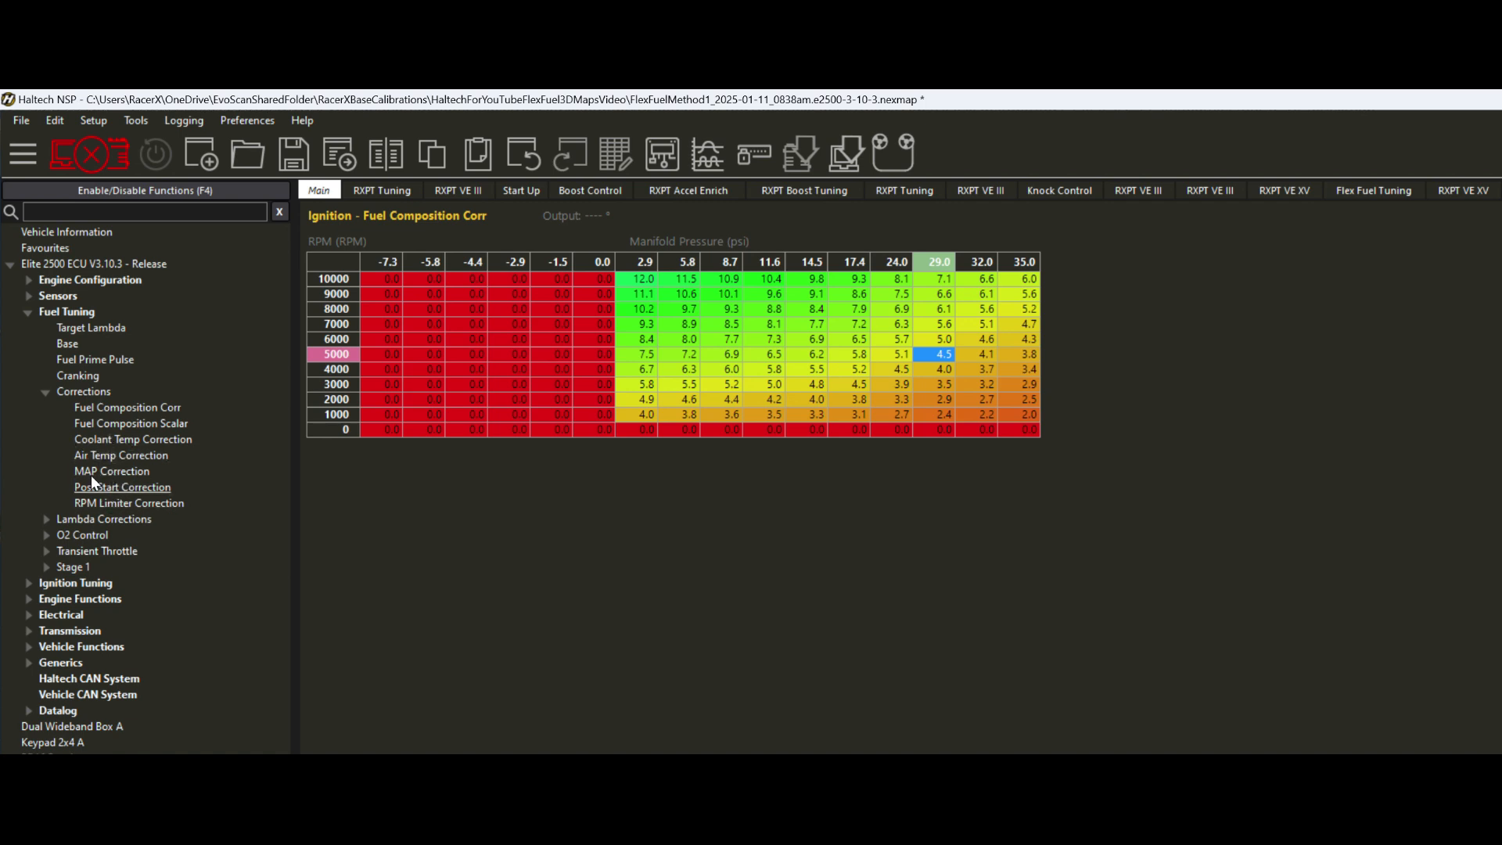
left_click(116, 408)
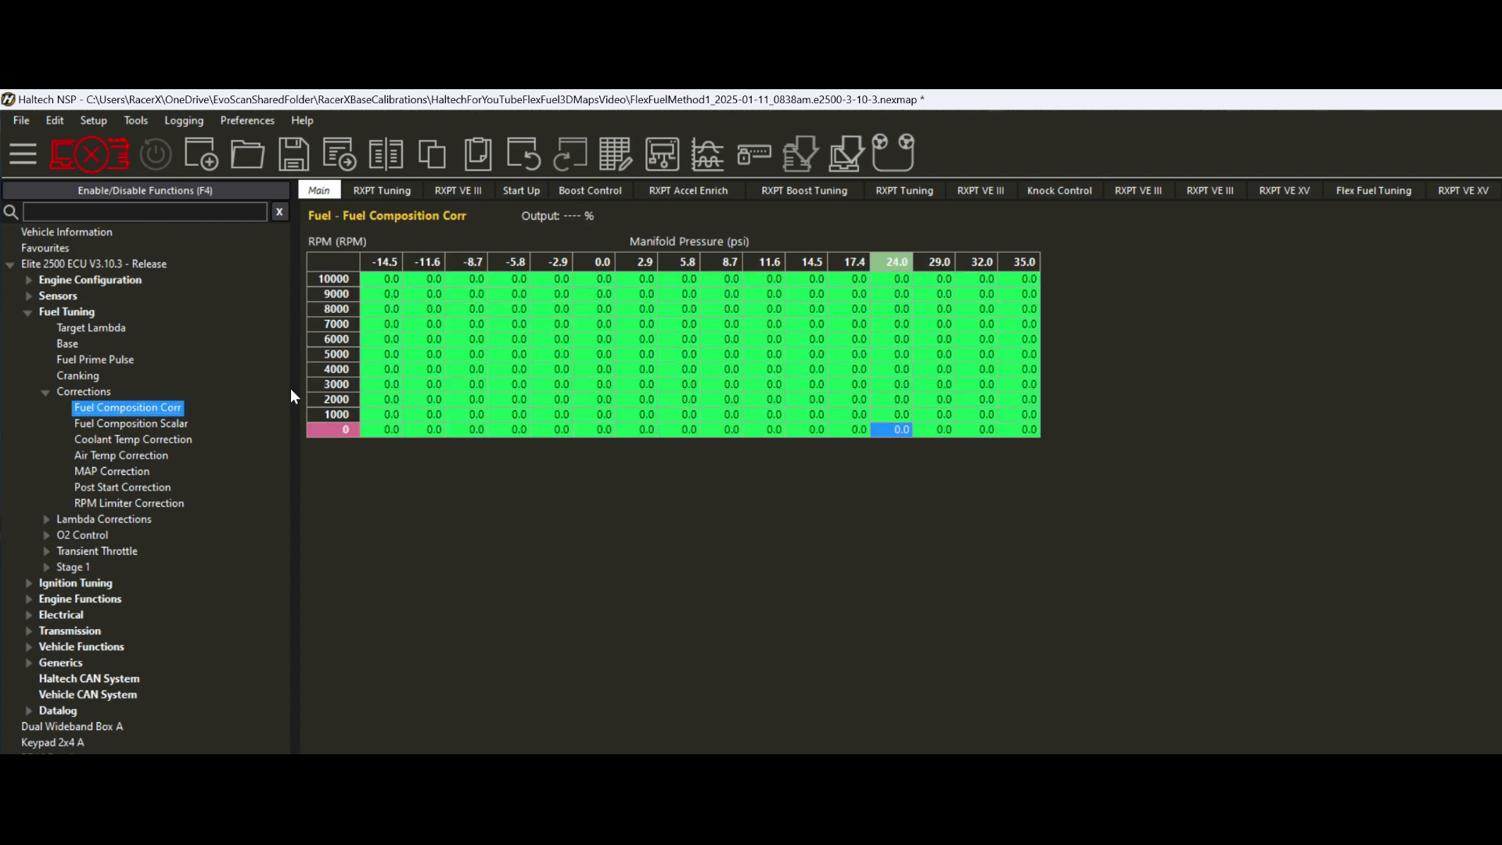
left_click(115, 423)
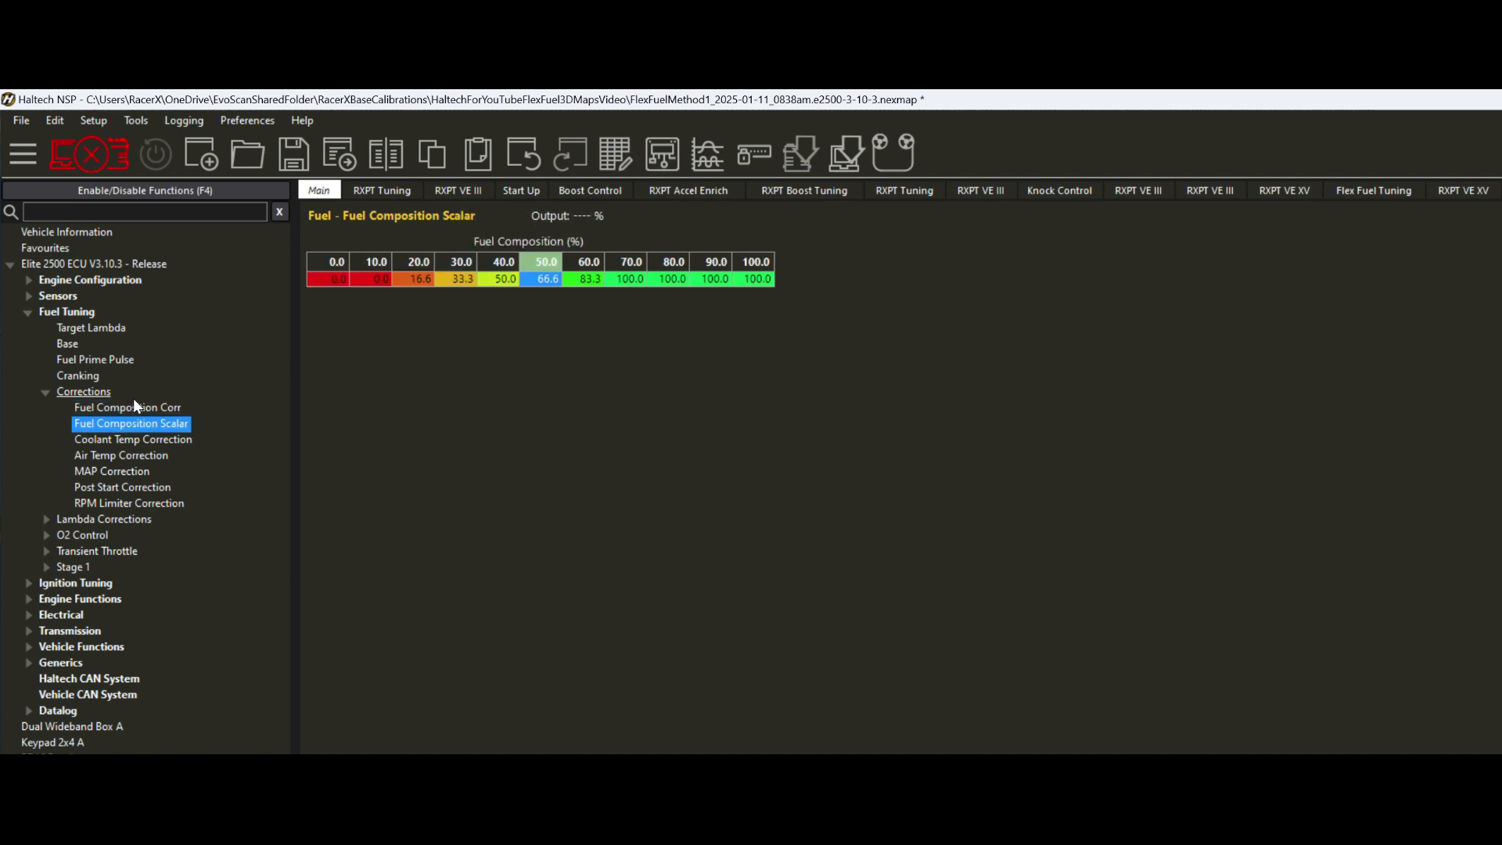
left_click(632, 280)
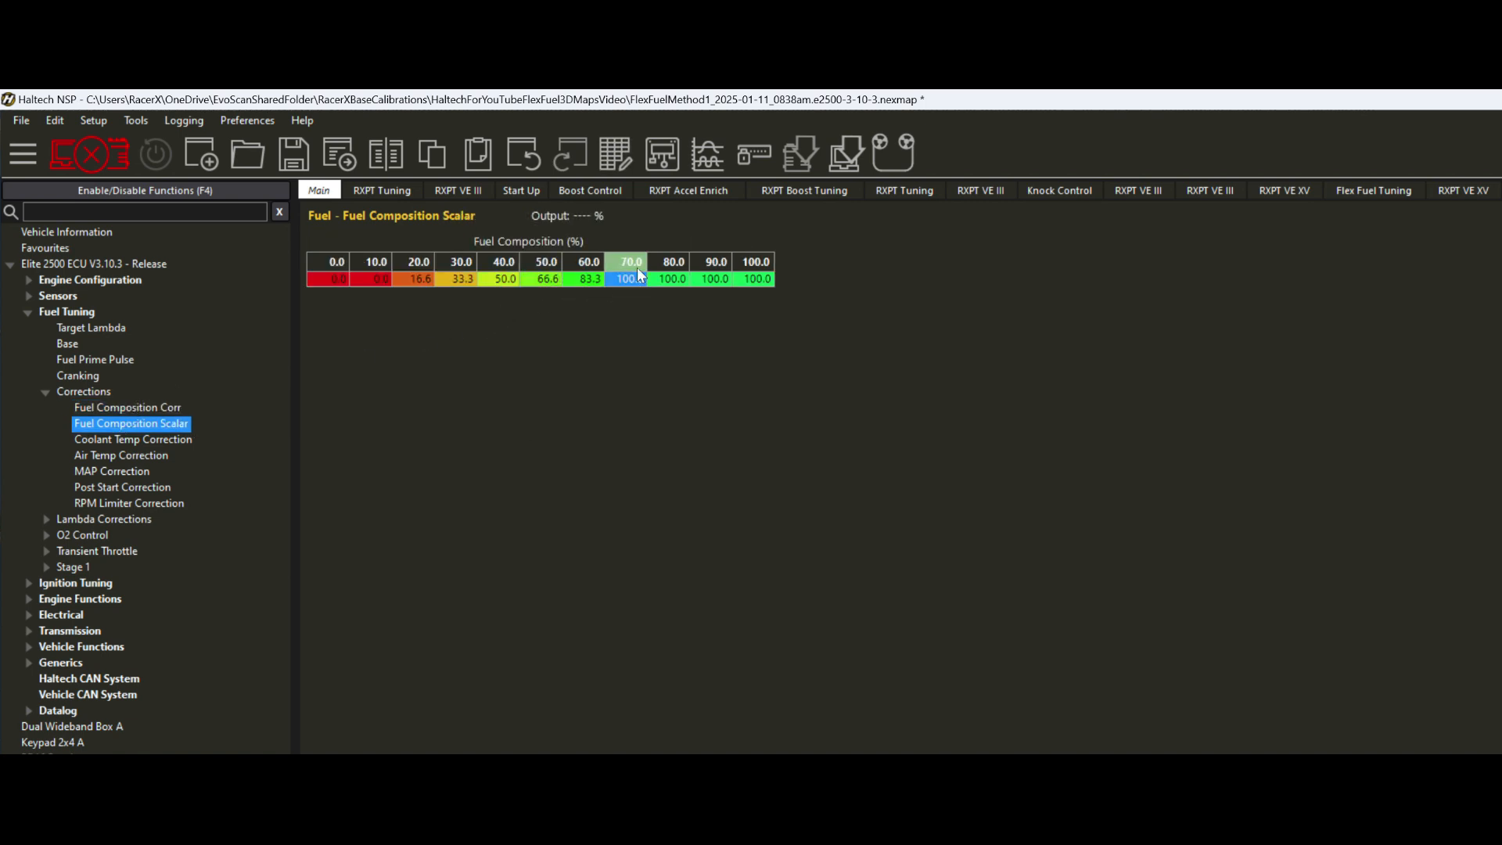
left_click(178, 406)
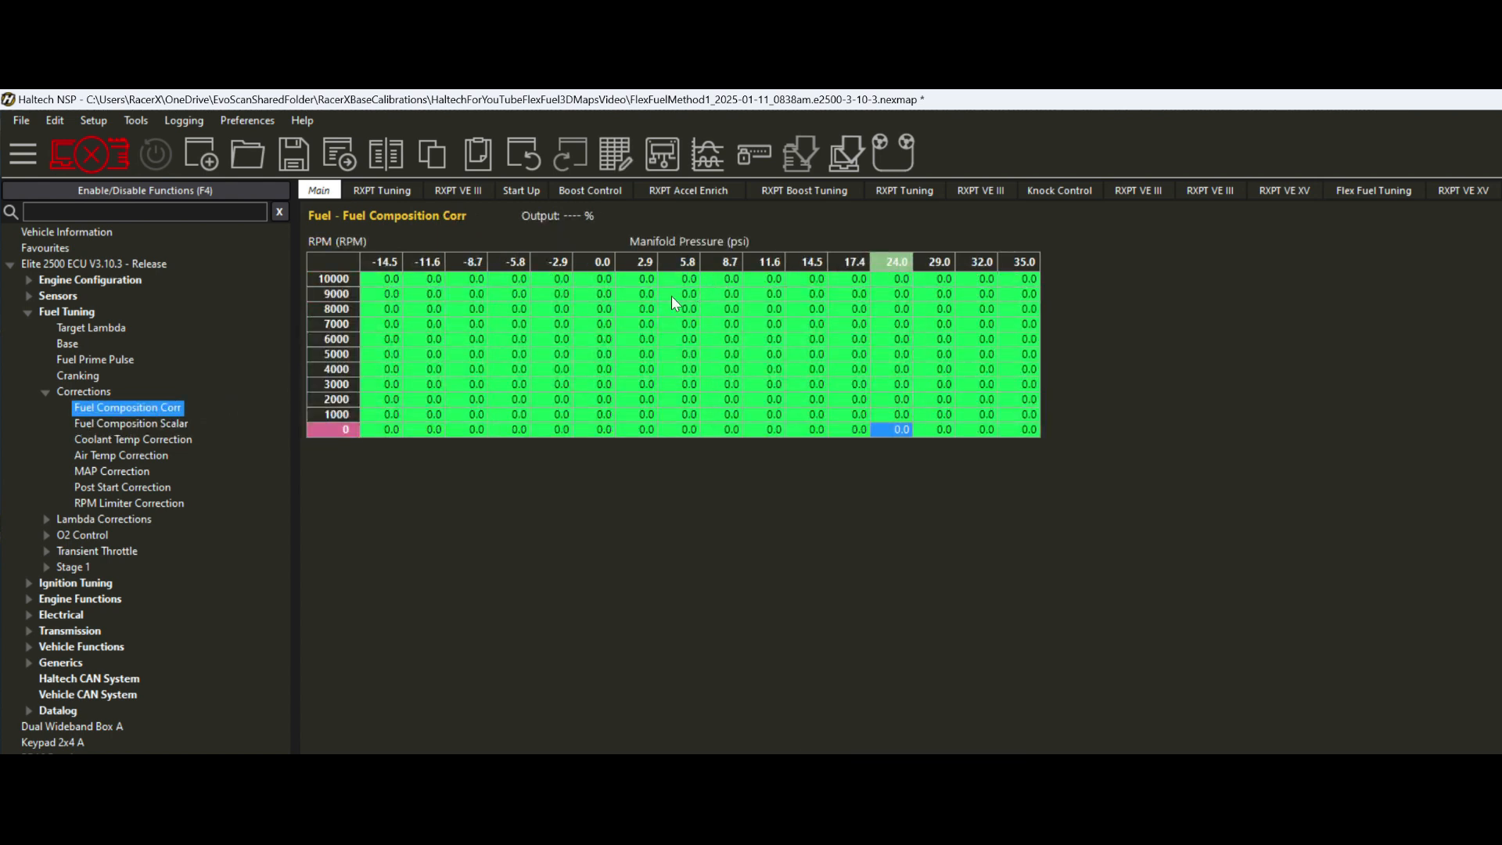
left_click_drag(643, 292, 1004, 429)
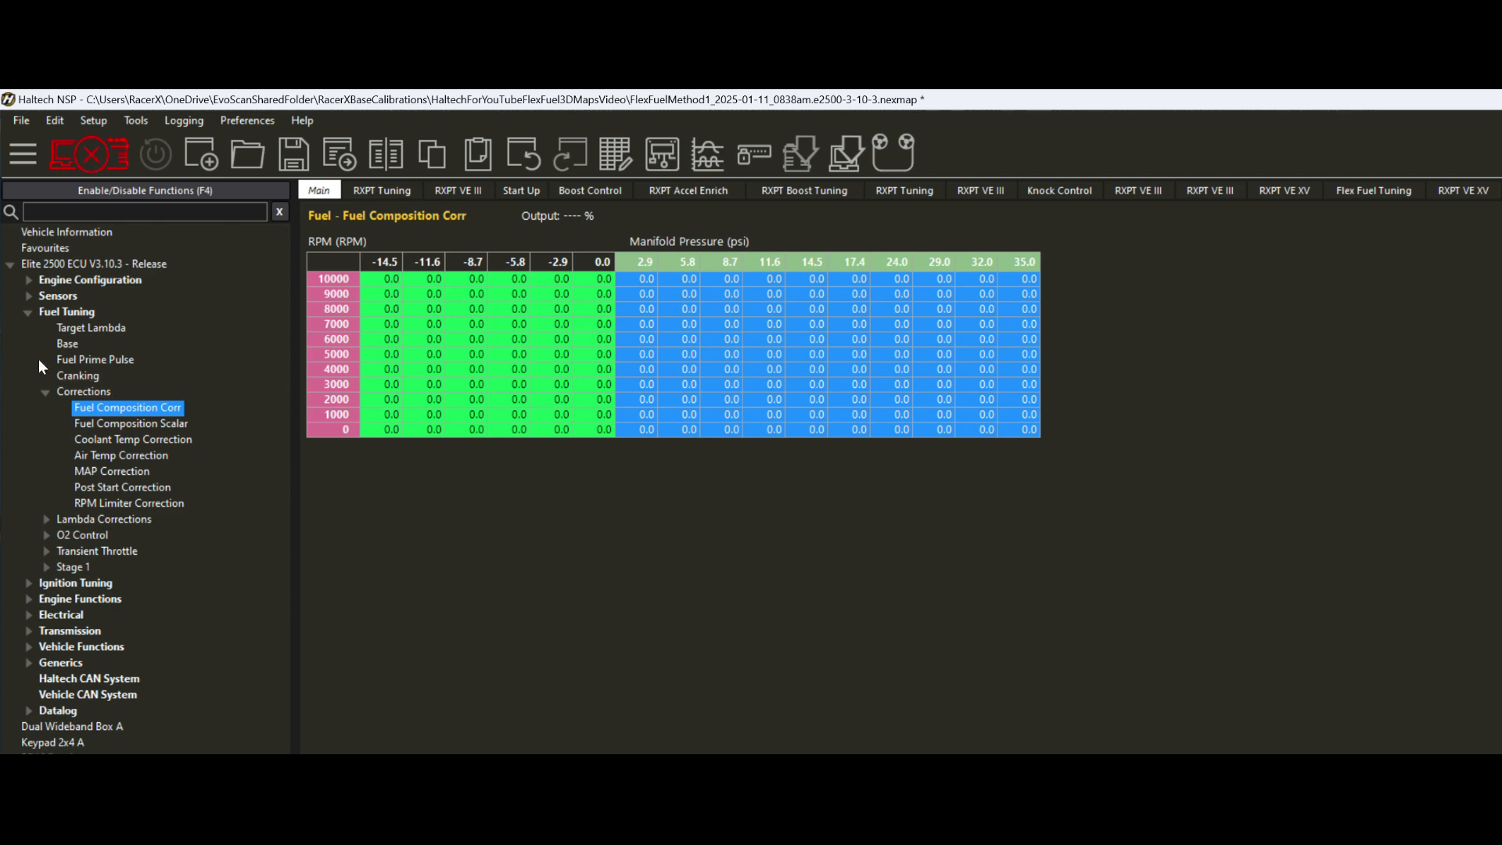
- Compare the Base Fuel Tuning table with the fuel Fuel Composition Corr cells from 4000 to 7000 RPM and the scalar table
left_click(67, 342)
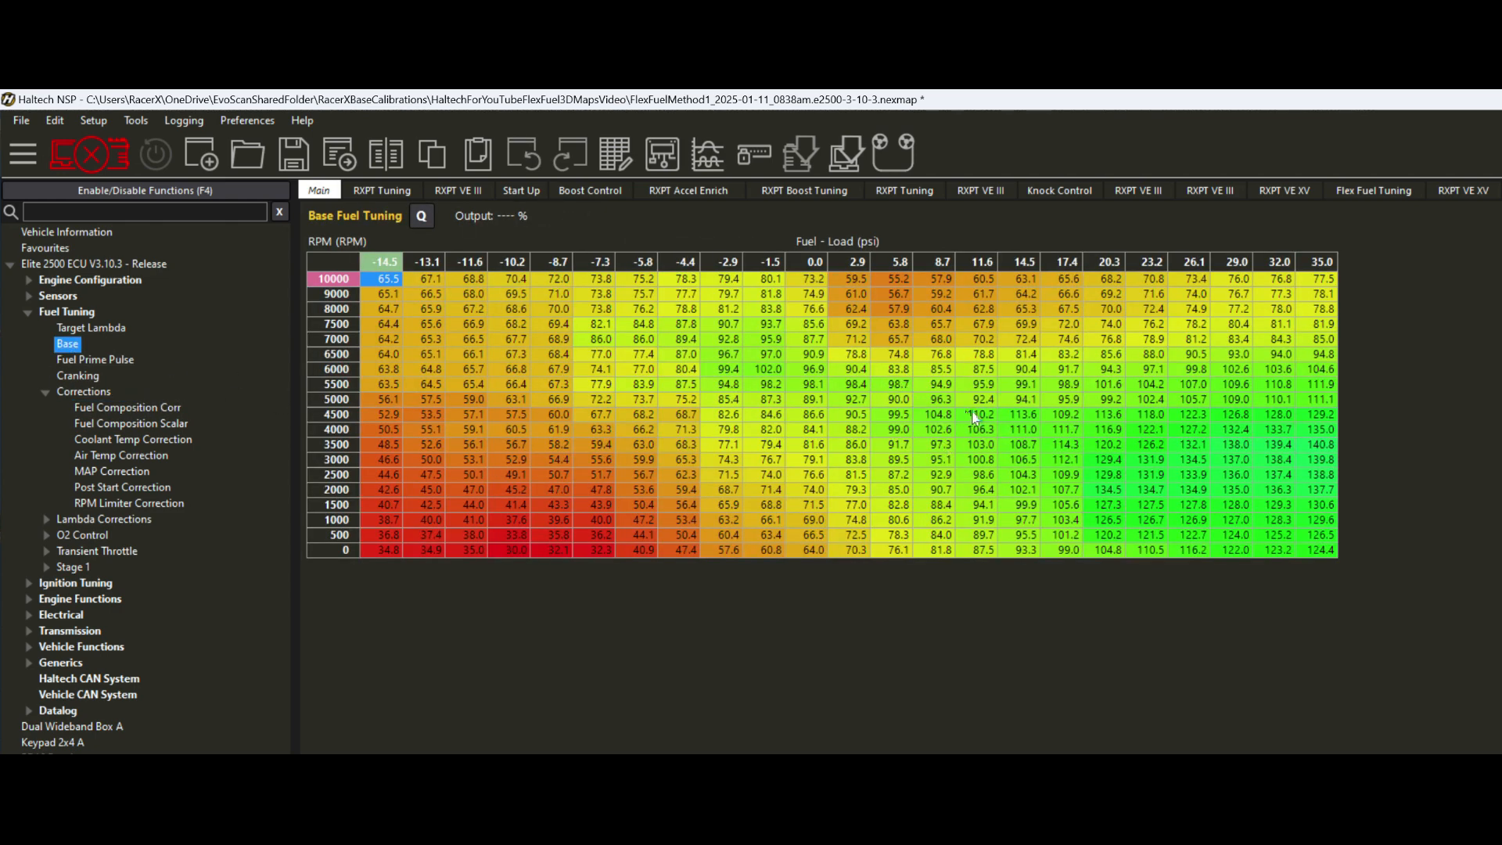
left_click(119, 407)
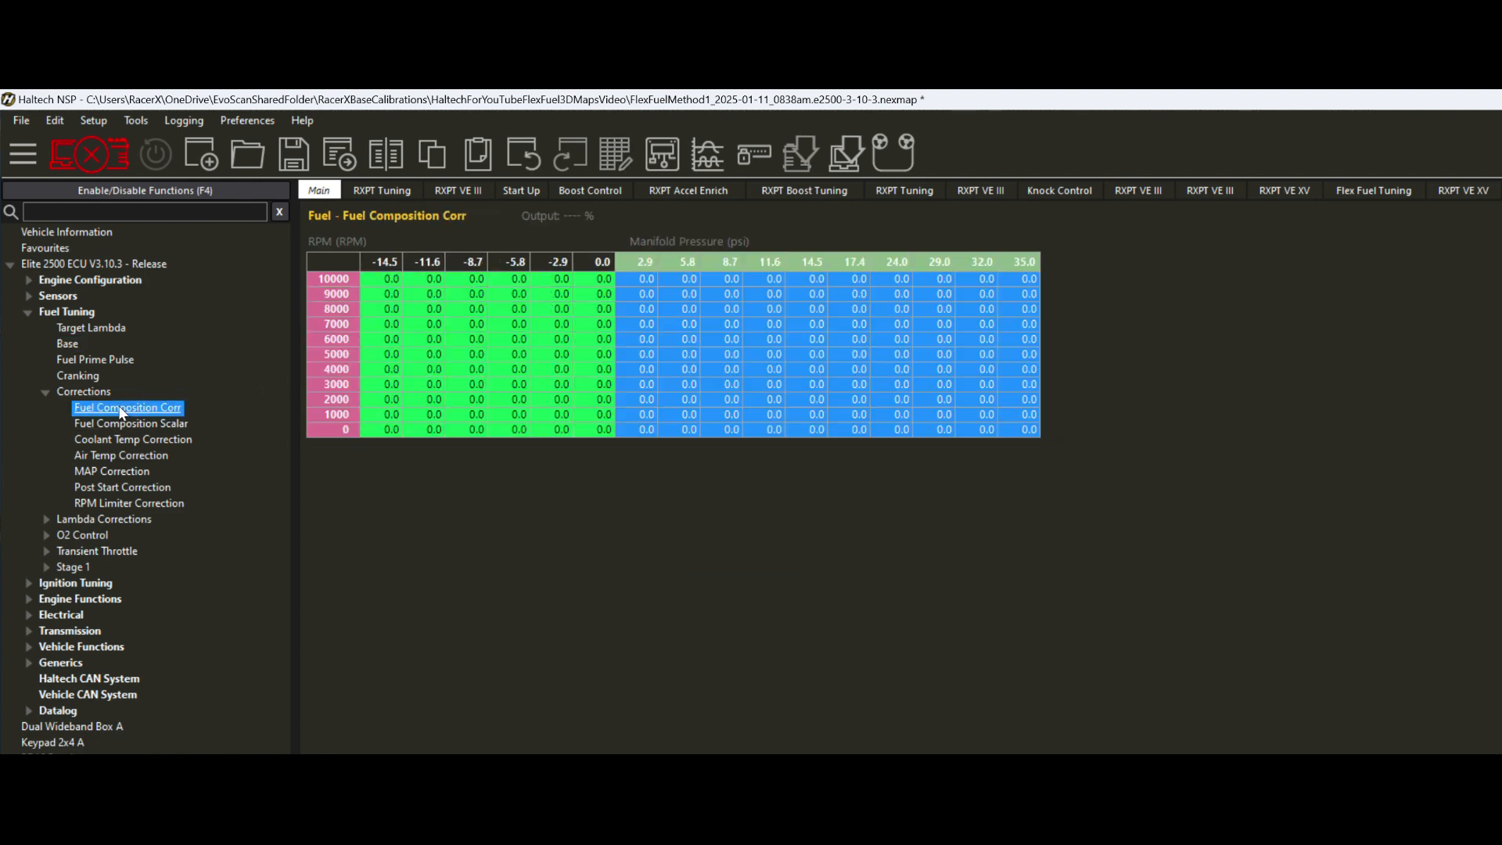
left_click(824, 297)
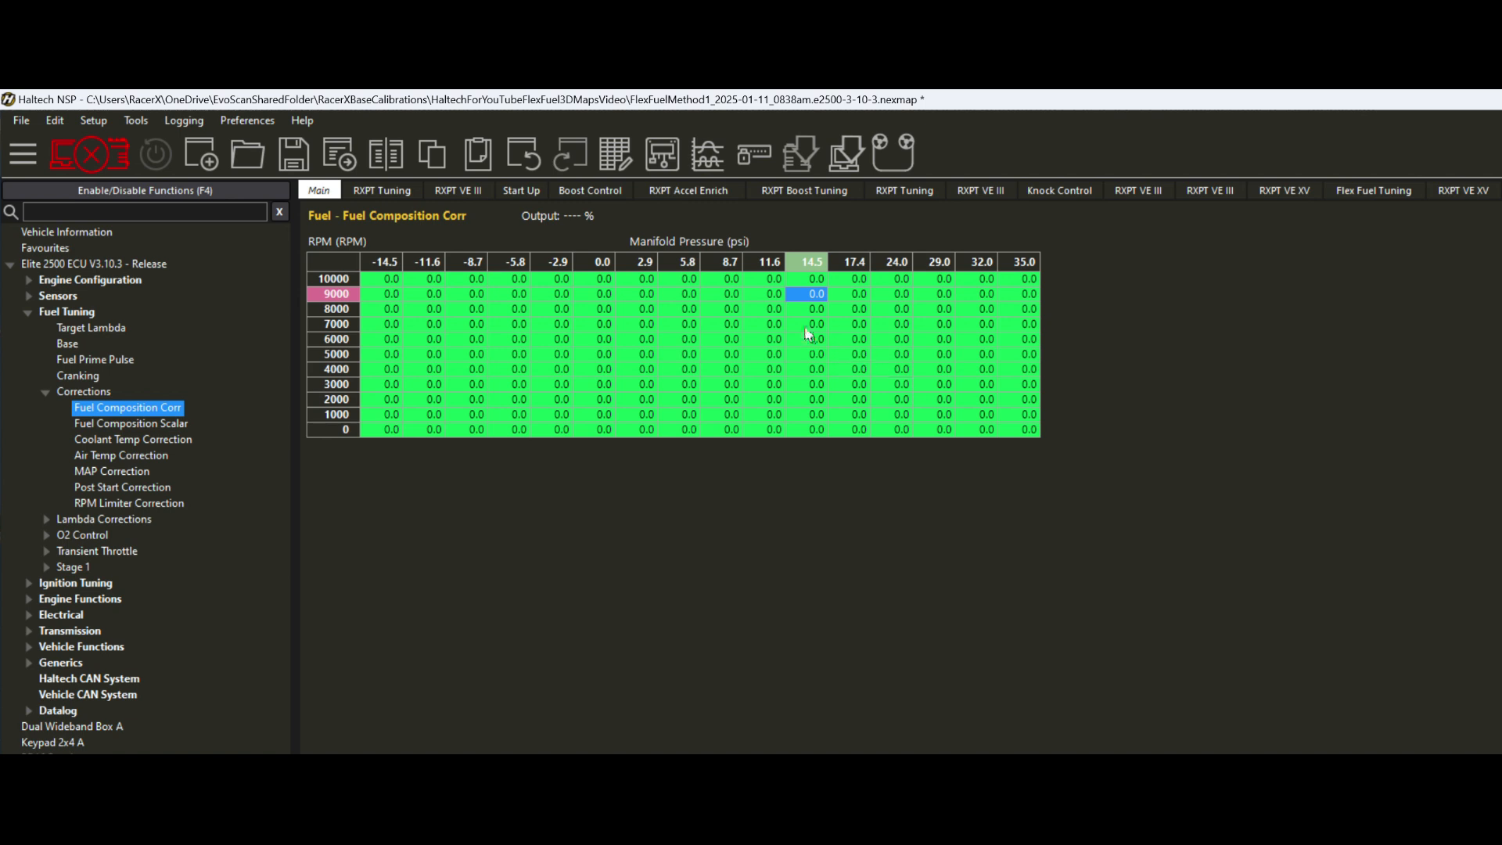
left_click_drag(809, 327, 922, 370)
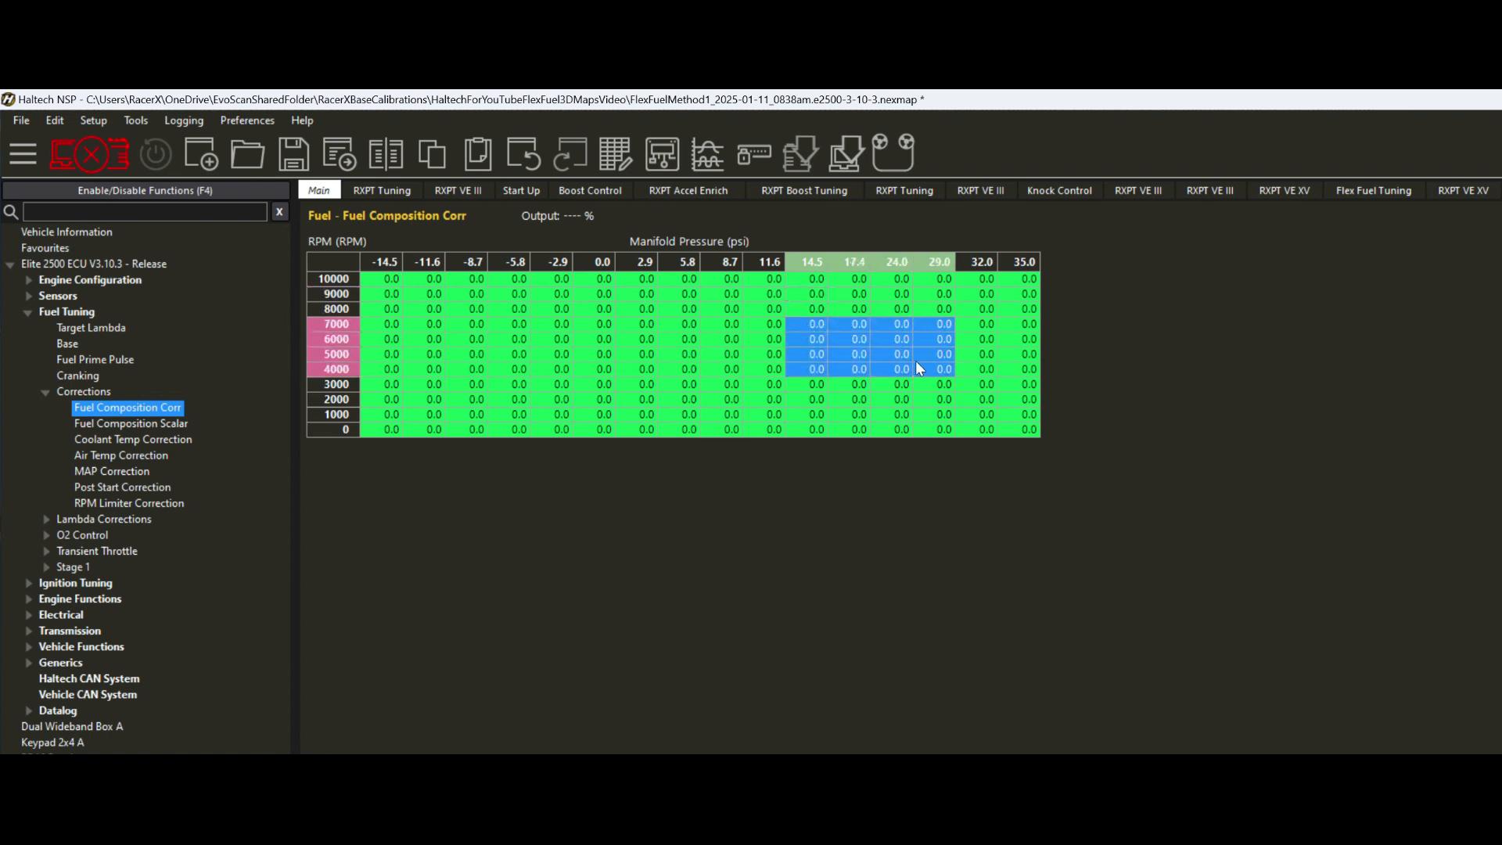
left_click(110, 420)
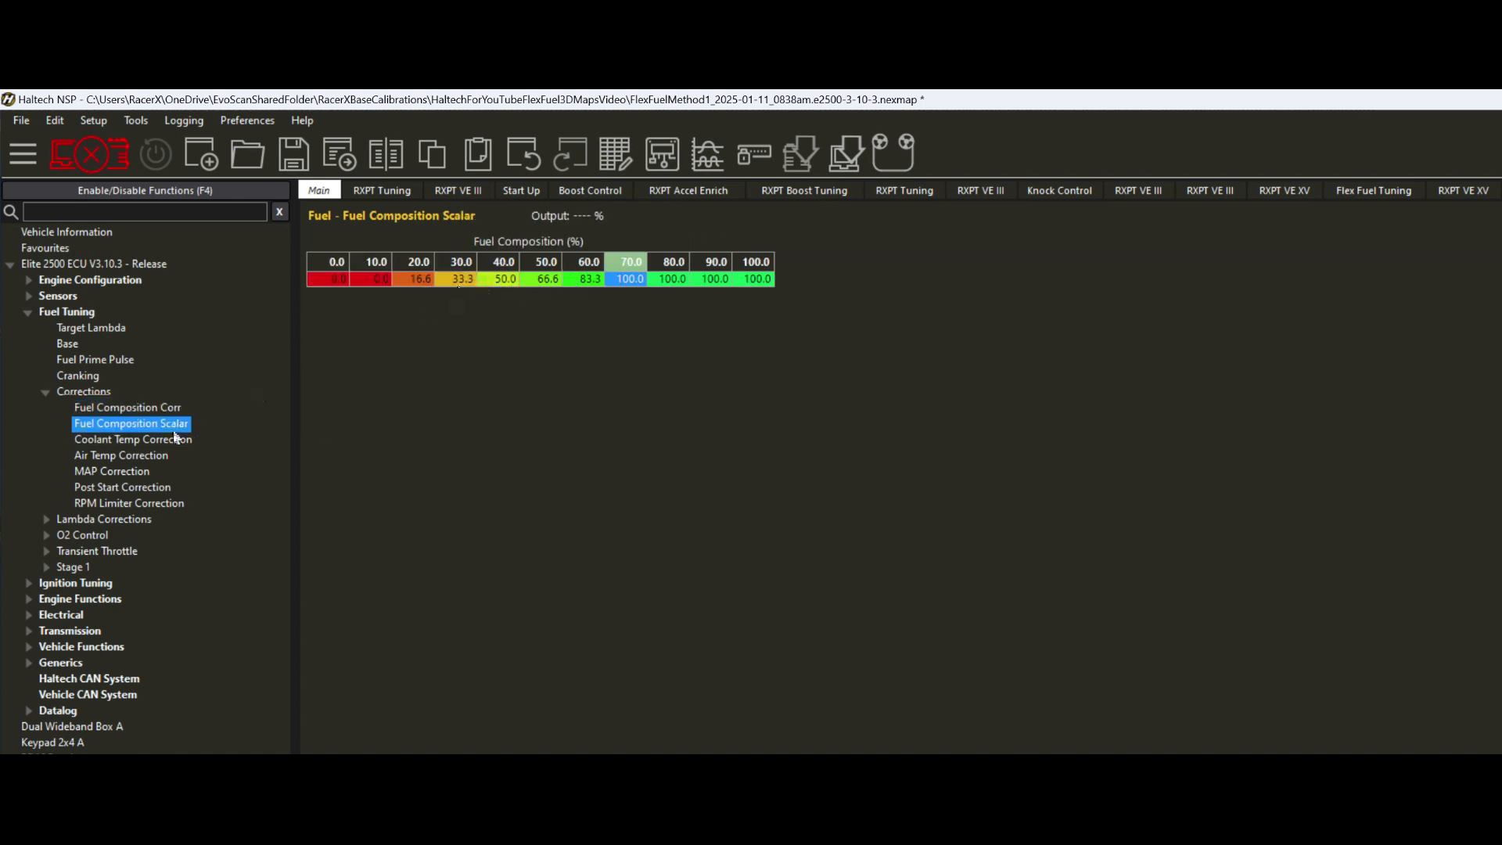
left_click(144, 406)
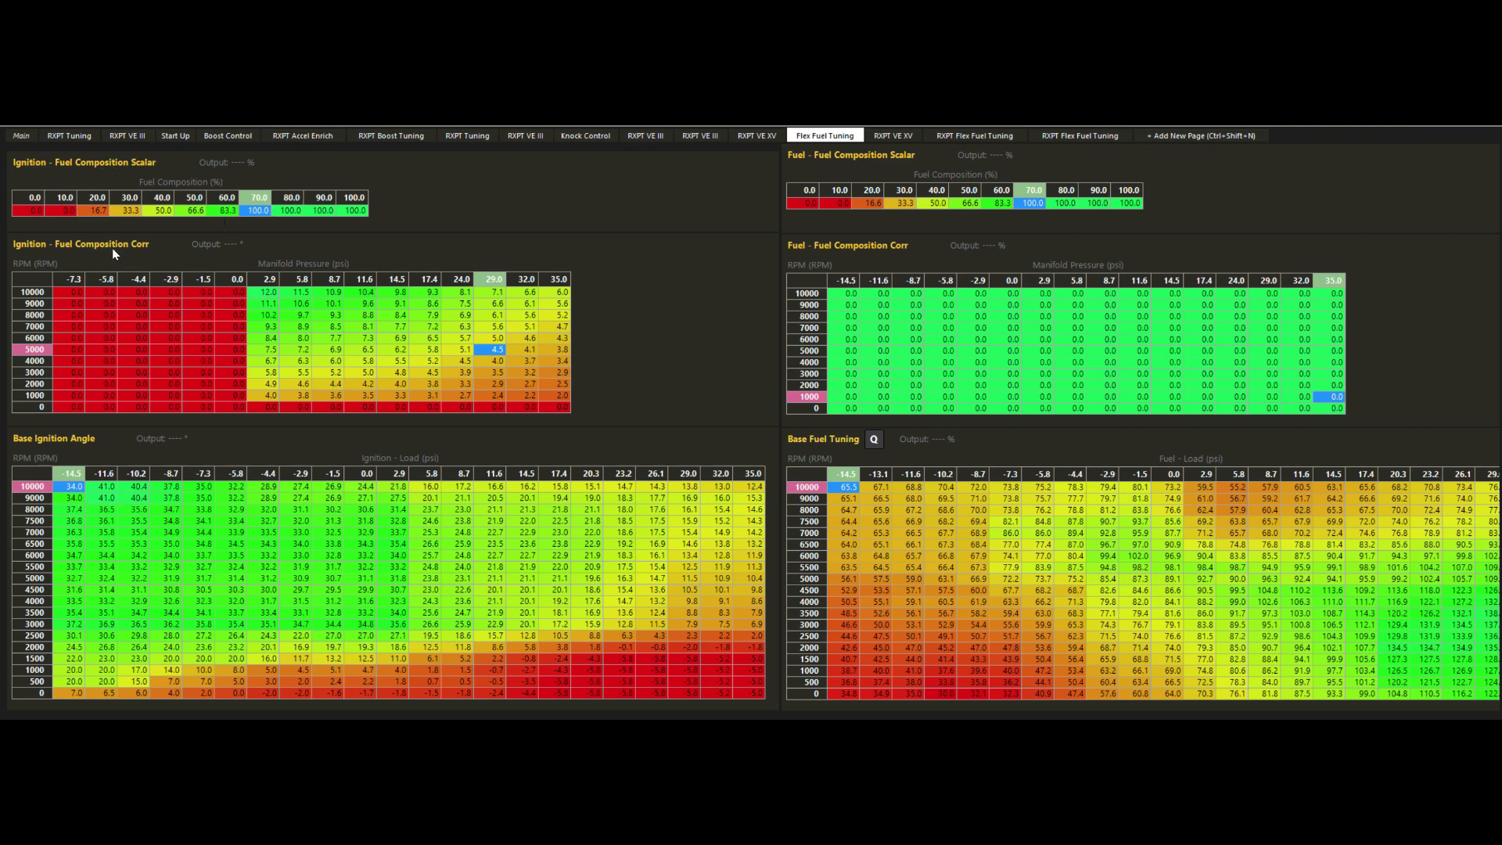
- Compare the 10000 RPM, 2.9 psi ignition correction and base angle cells with the 40% scalar, plus the 3000 to 7000 RPM area of Base Fuel Tuning
left_click(266, 292)
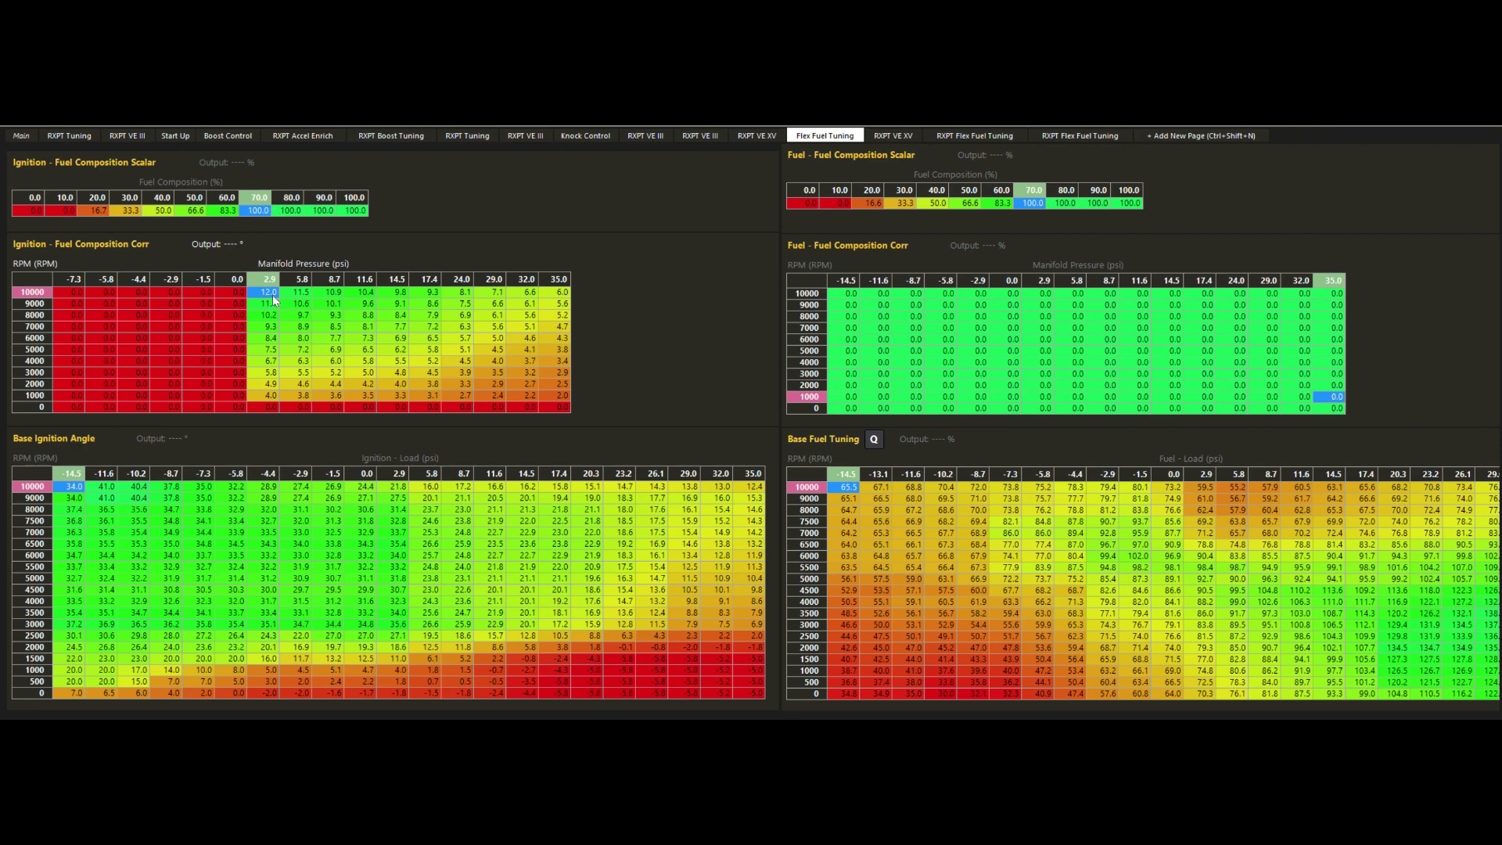
left_click(162, 211)
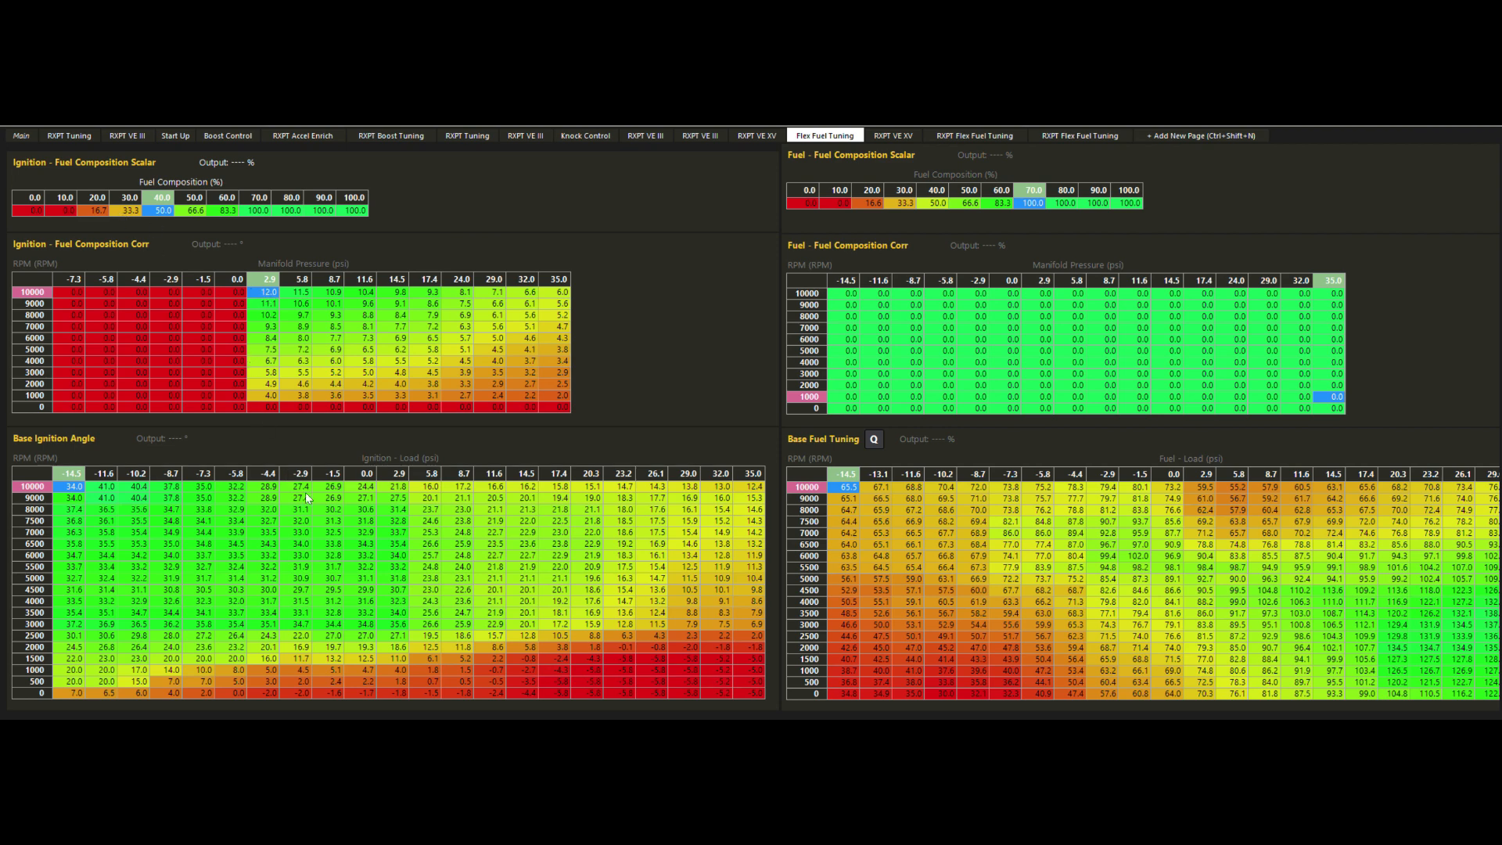
left_click(398, 487)
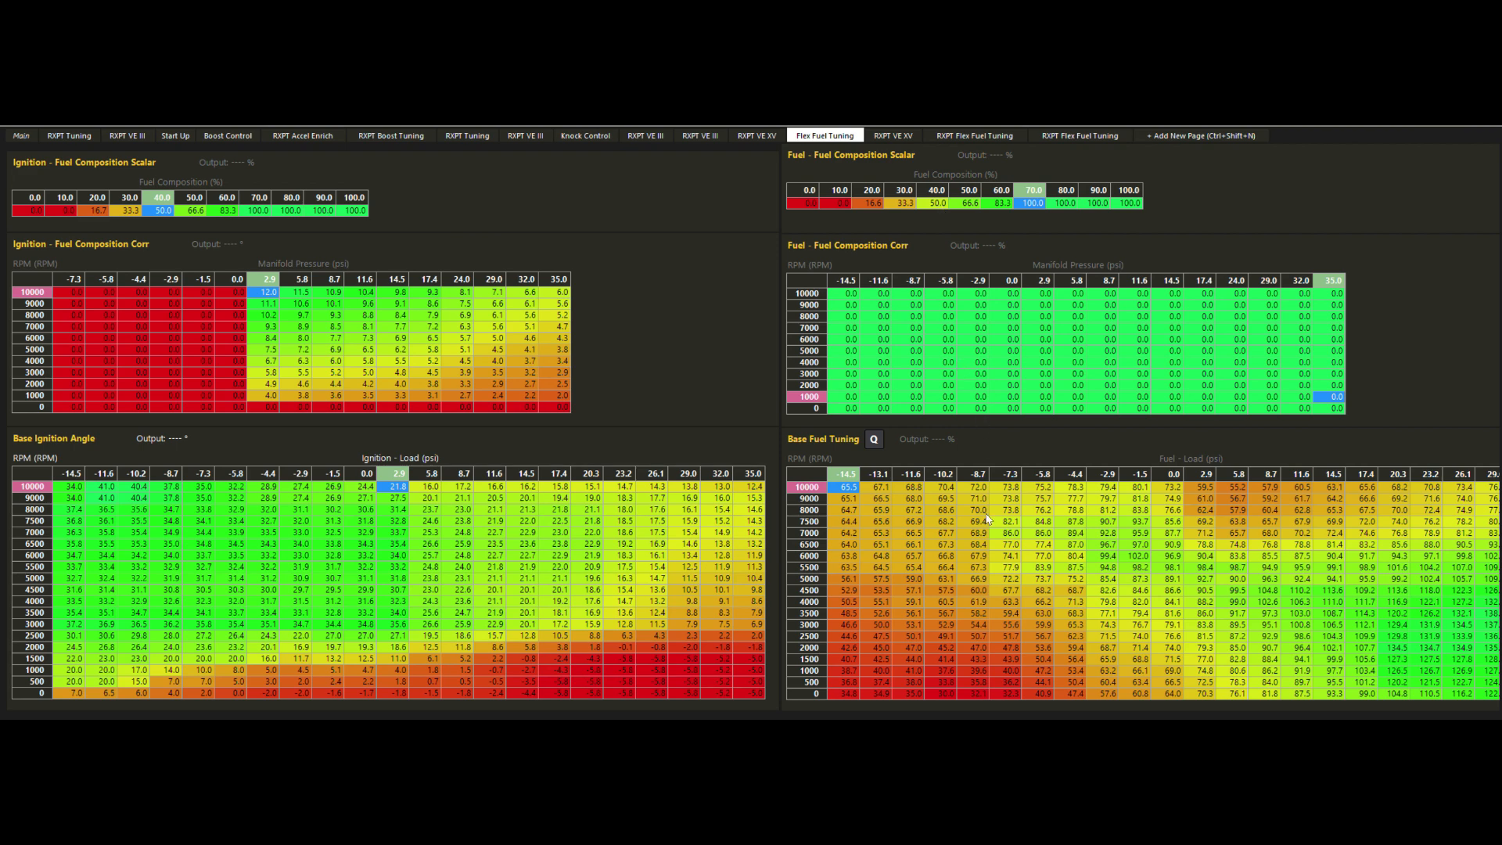
left_click_drag(918, 534, 1211, 625)
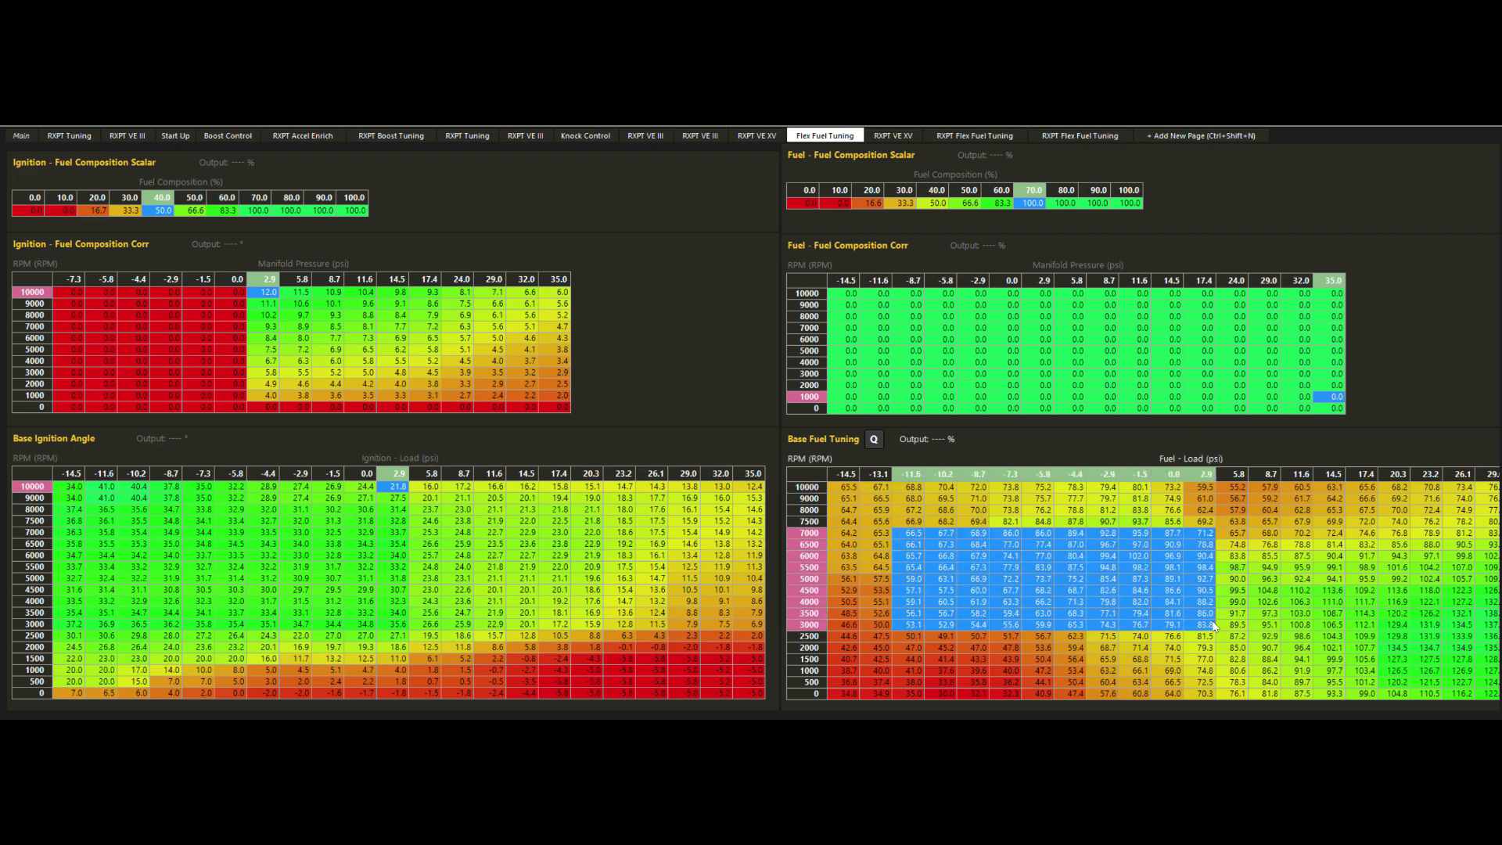
left_click(1166, 615)
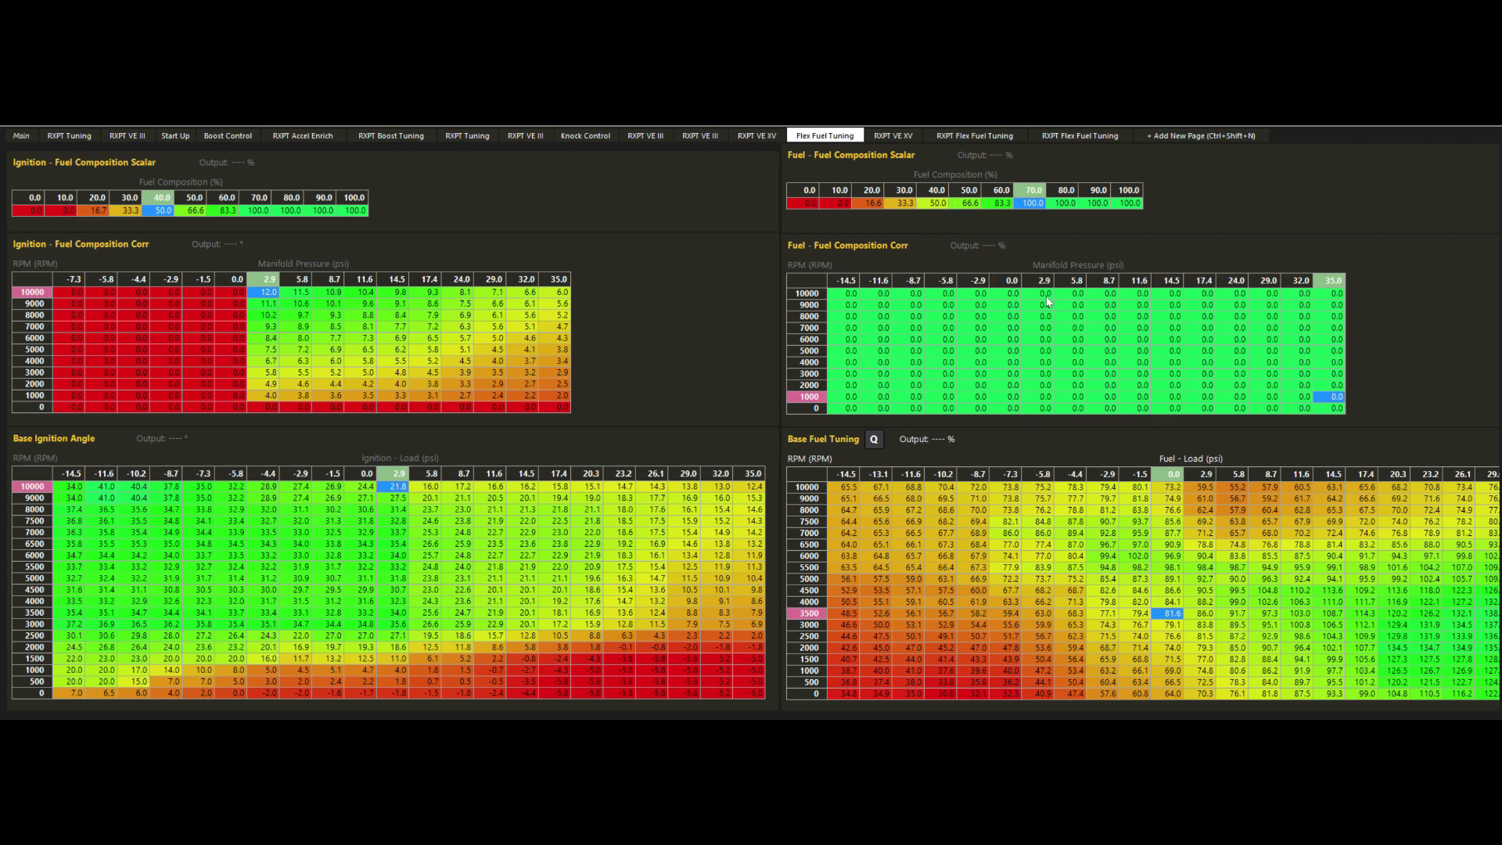
- Set fuel Fuel Composition Corr from 2.9 to 29.0 psi: -5.0 at 3000 RPM, -10.0 at 4000-5000, -12.0 at 6000, and -7.0 tapering to -5.0 at 7000-10000
left_click_drag(1045, 297, 1329, 410)
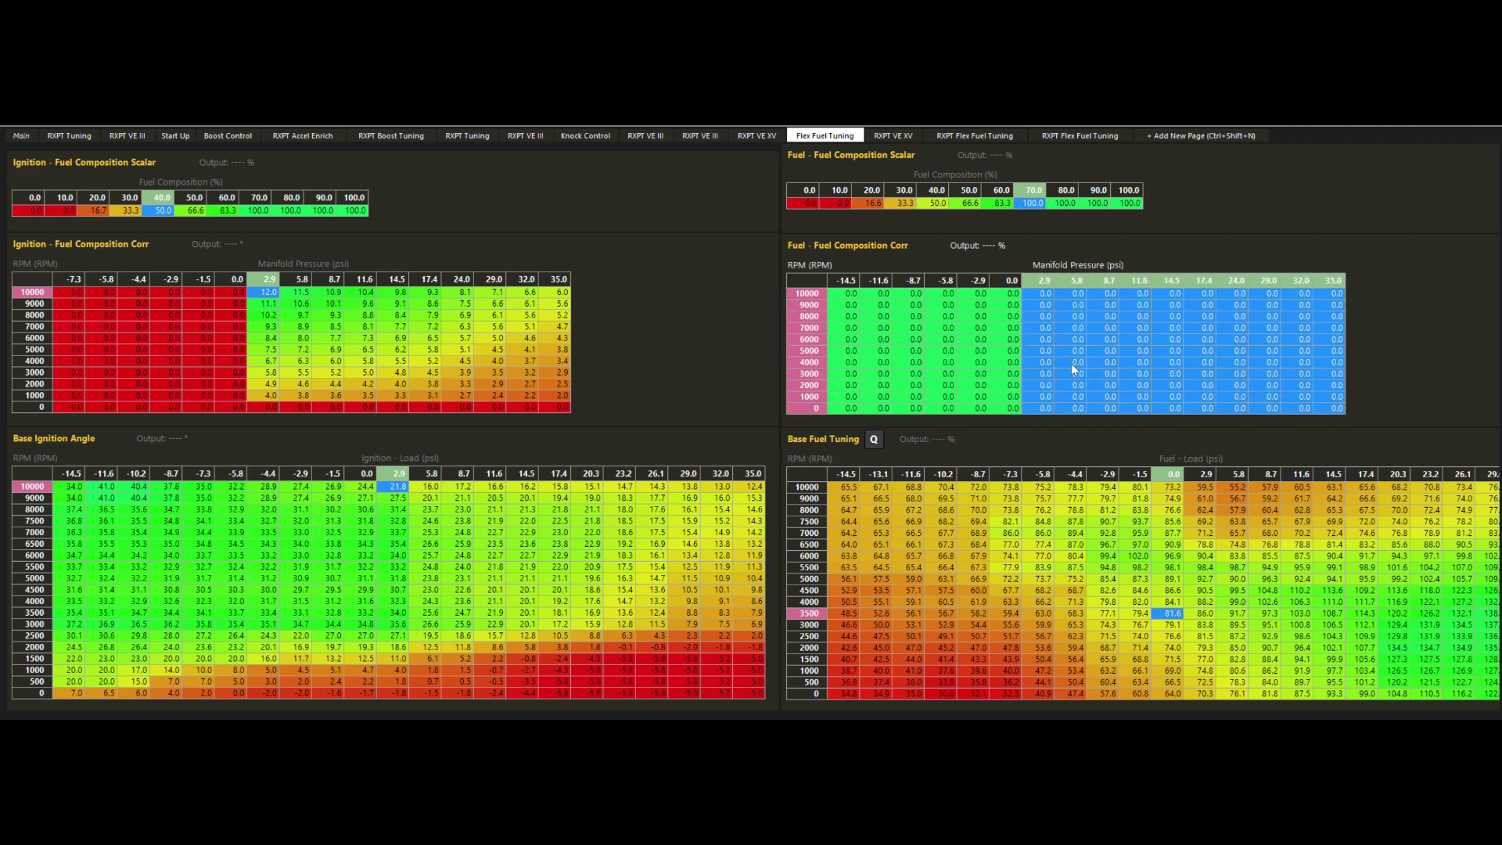
left_click(1077, 385)
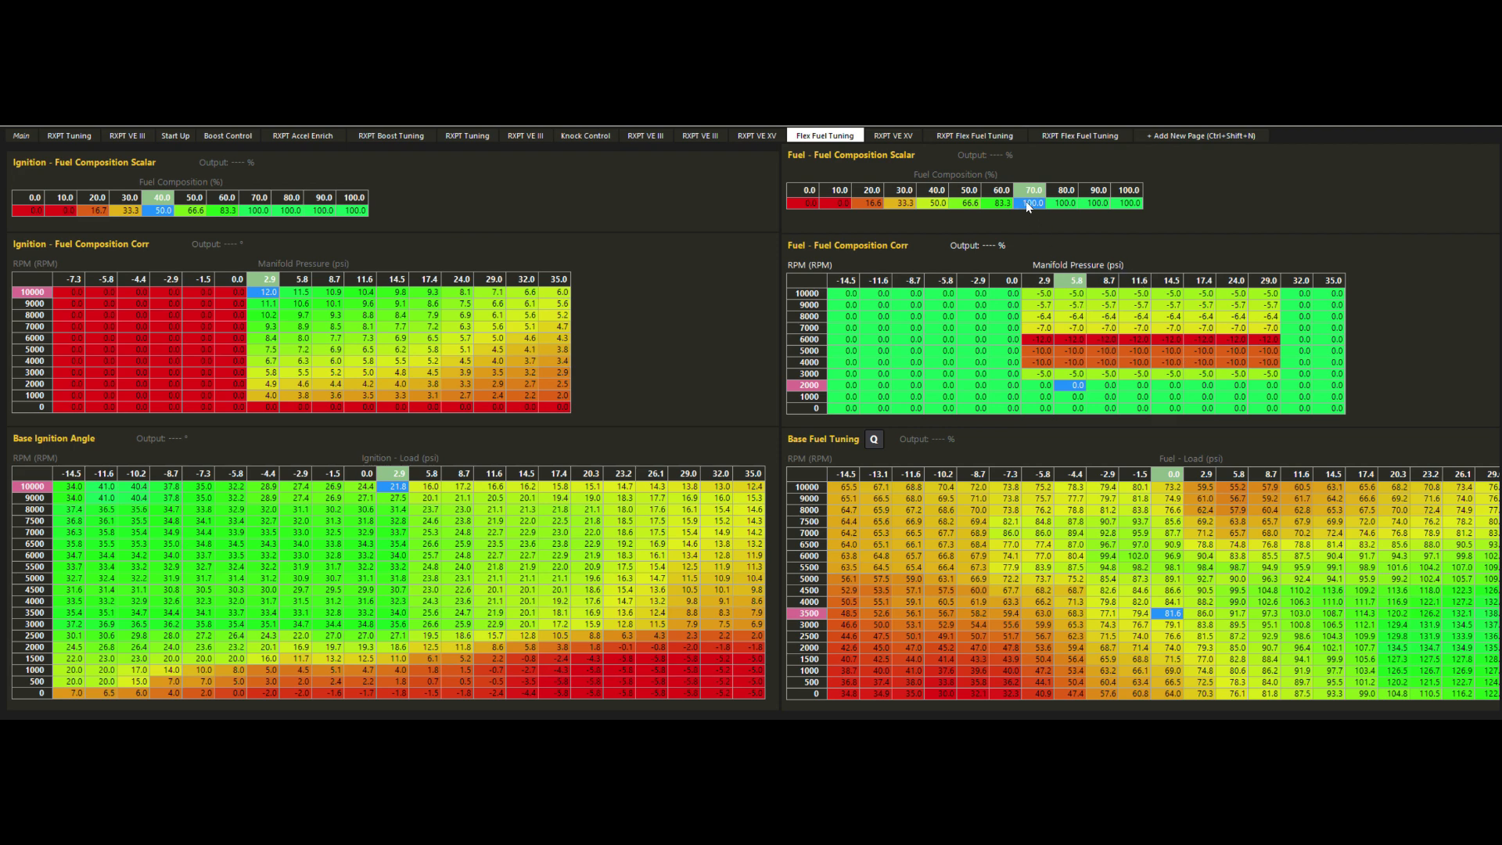
left_click(1110, 340)
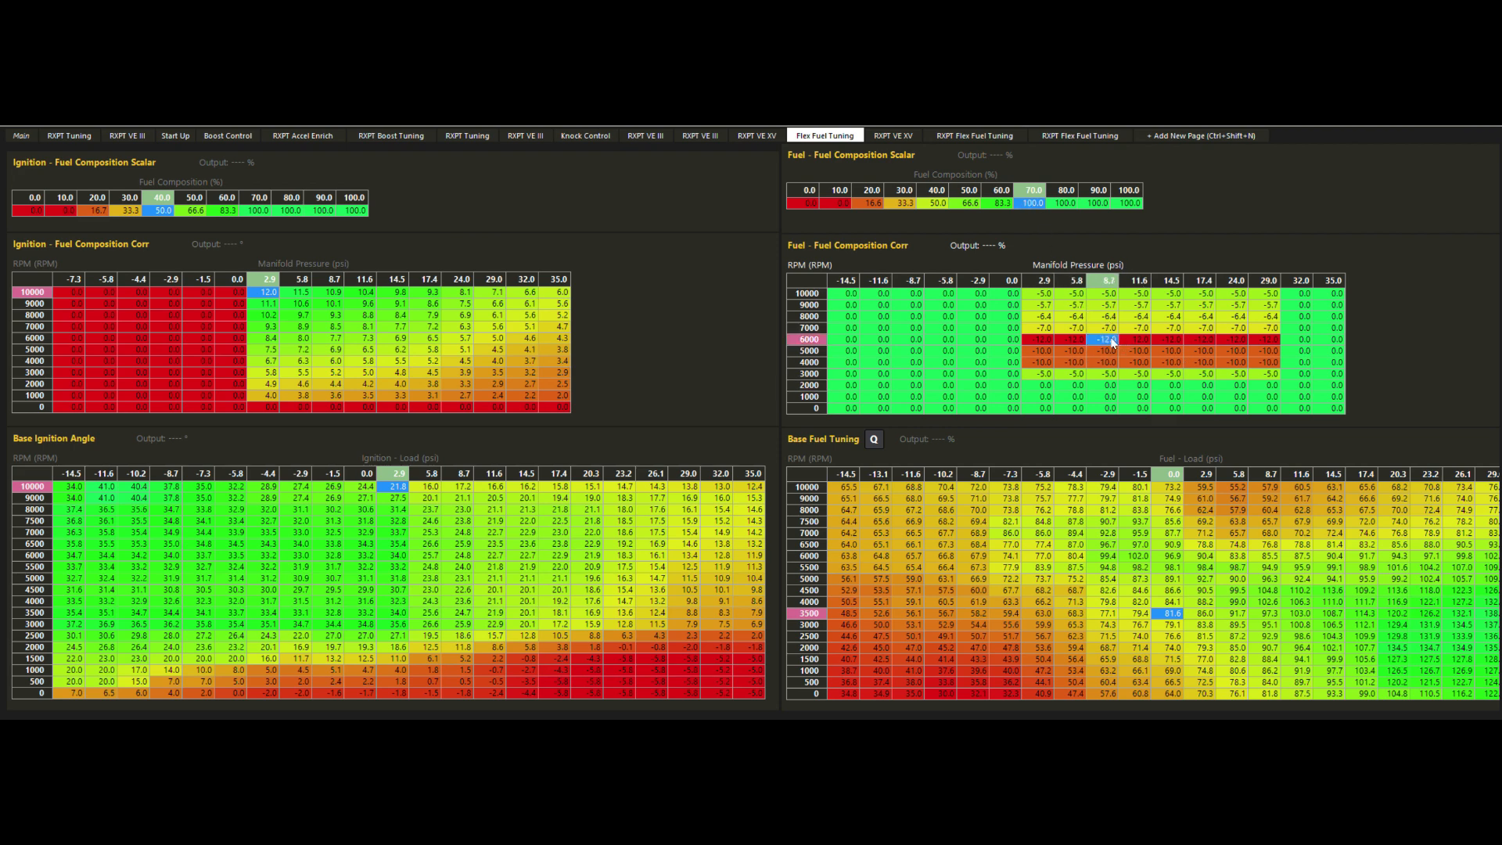
left_click(1107, 351)
left_click(1108, 363)
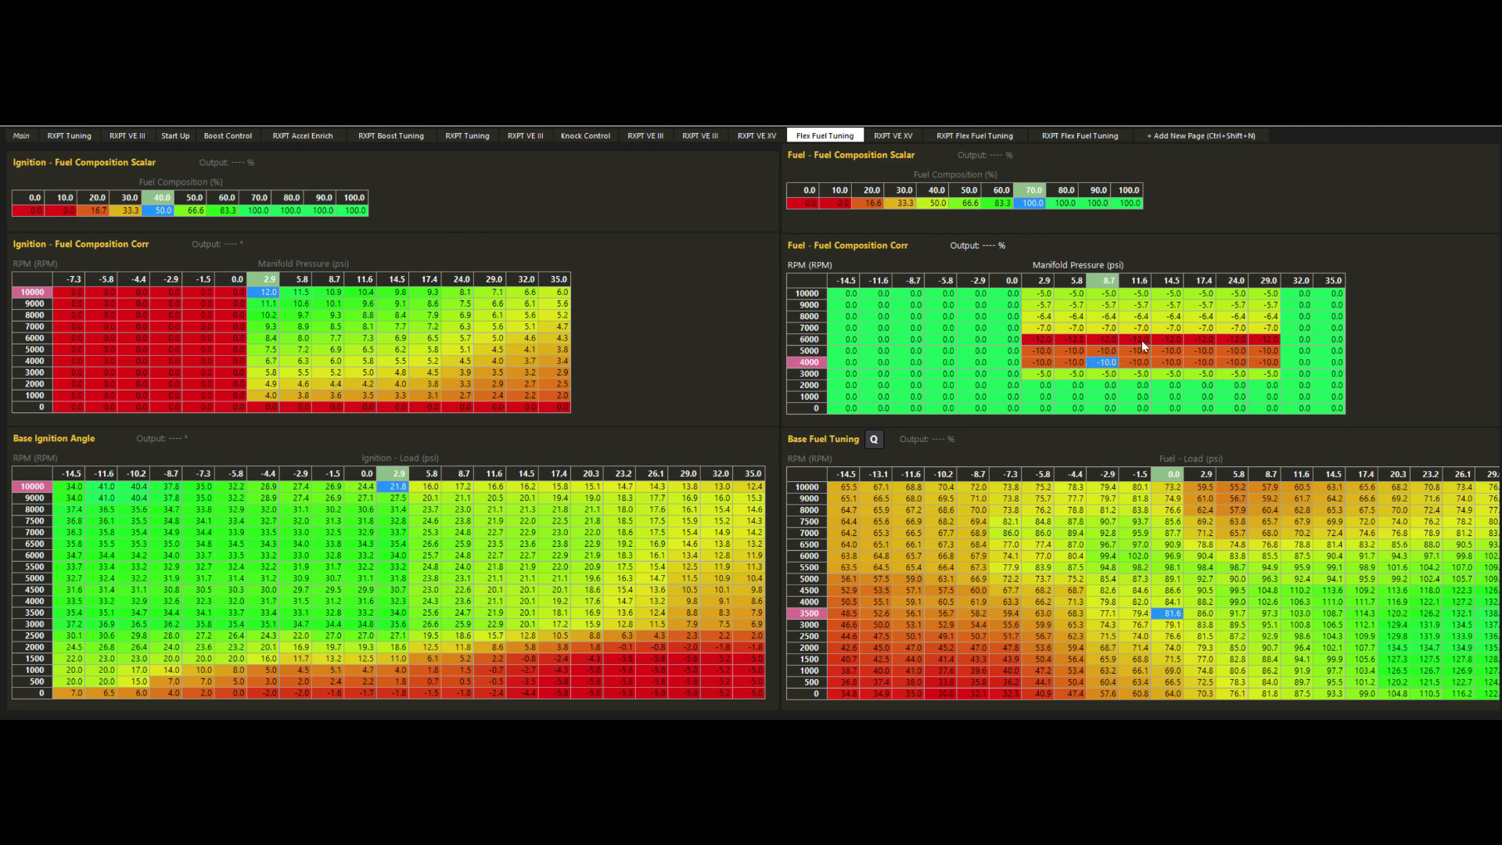
left_click(1169, 339)
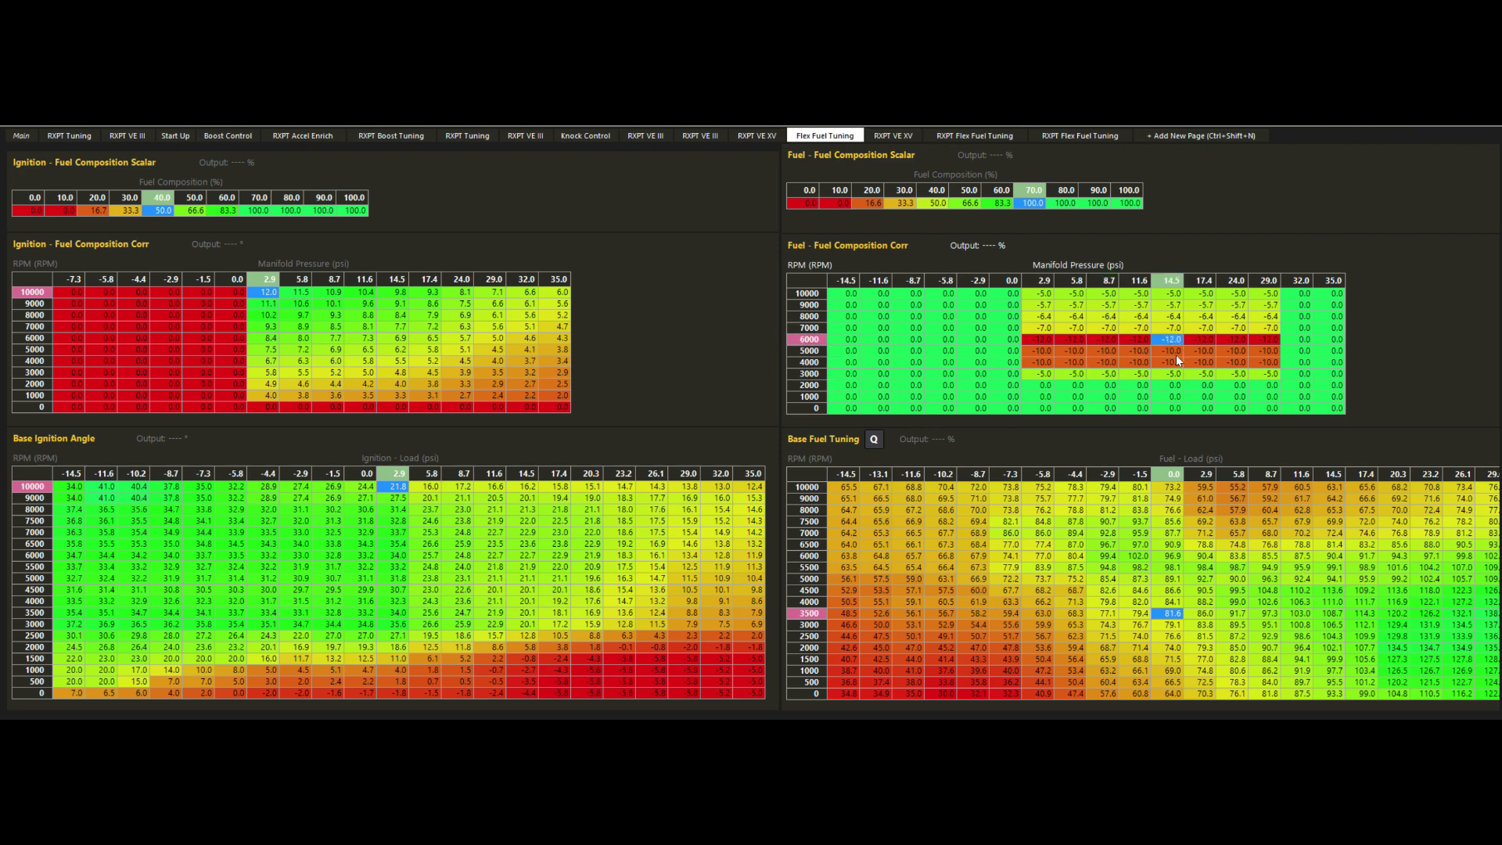
left_click(1175, 352)
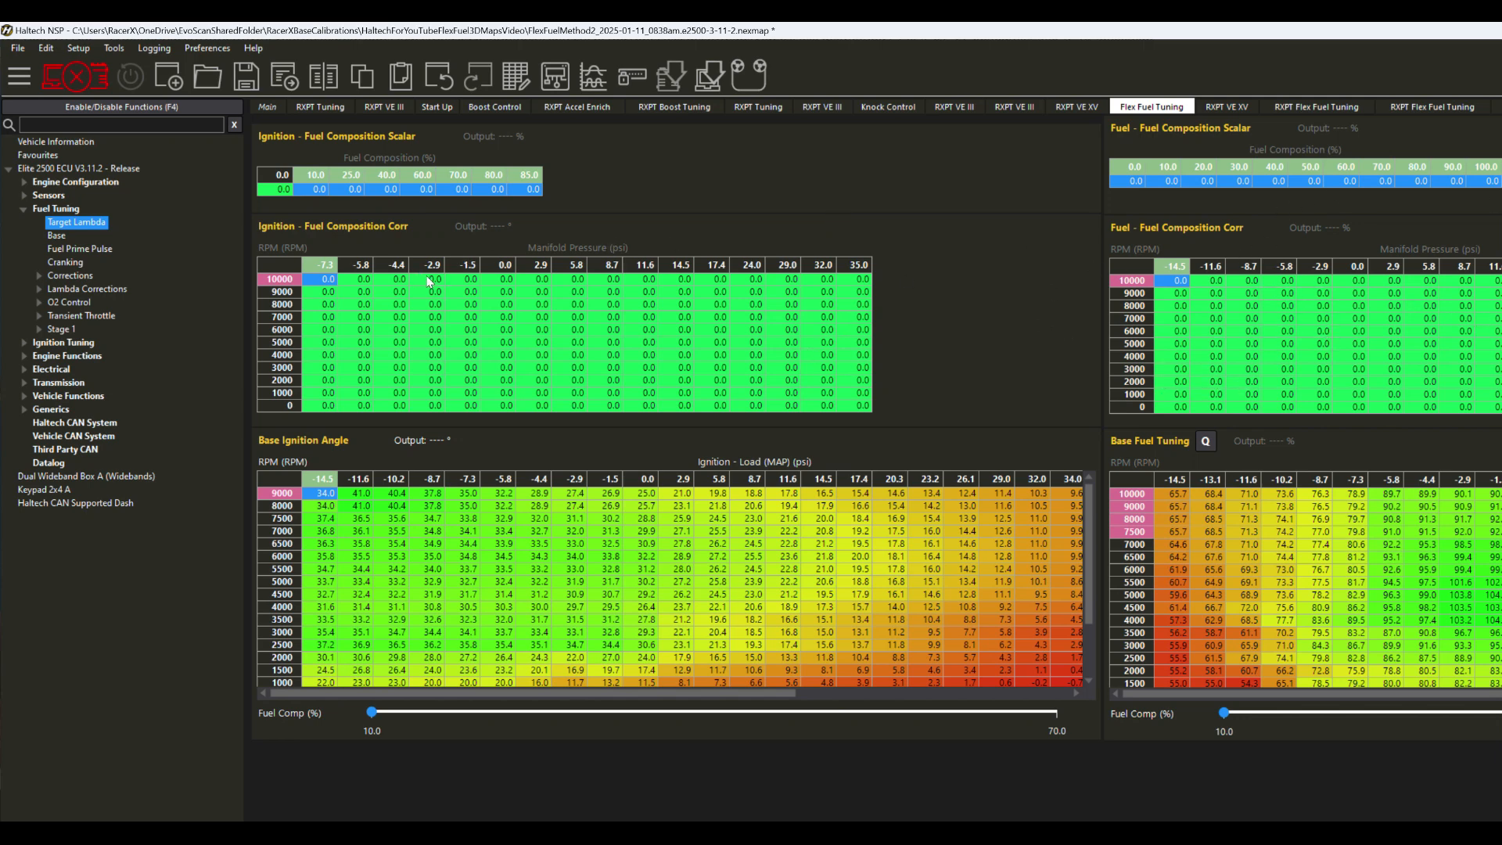
- Examine the Target Lambda table on the Main page, especially the 5000 to 10000 RPM cells between 20.3 and 42.0 psi
left_click(266, 108)
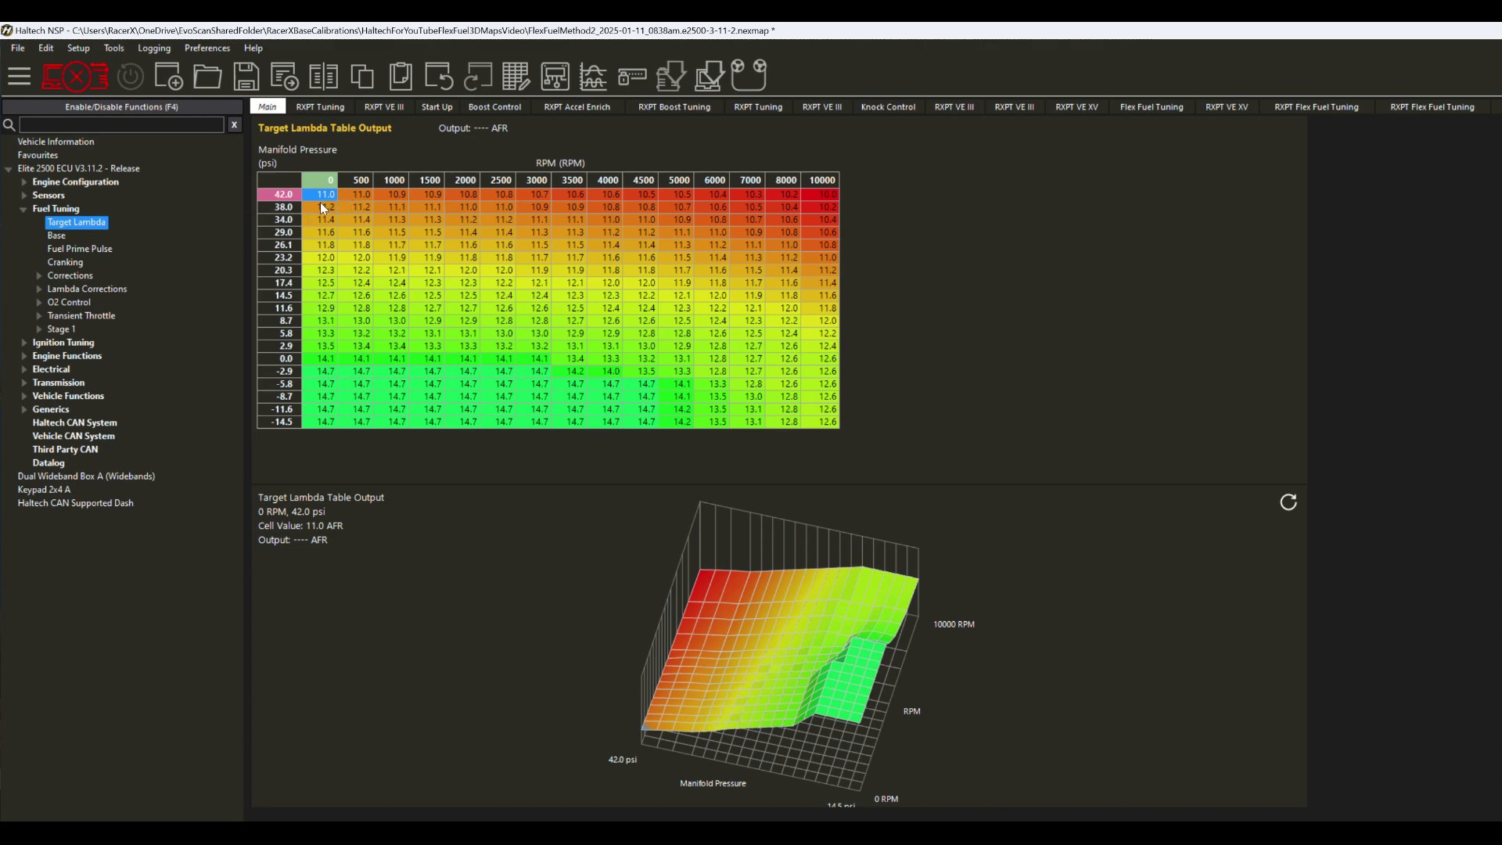
left_click_drag(323, 195, 830, 435)
left_click(760, 362)
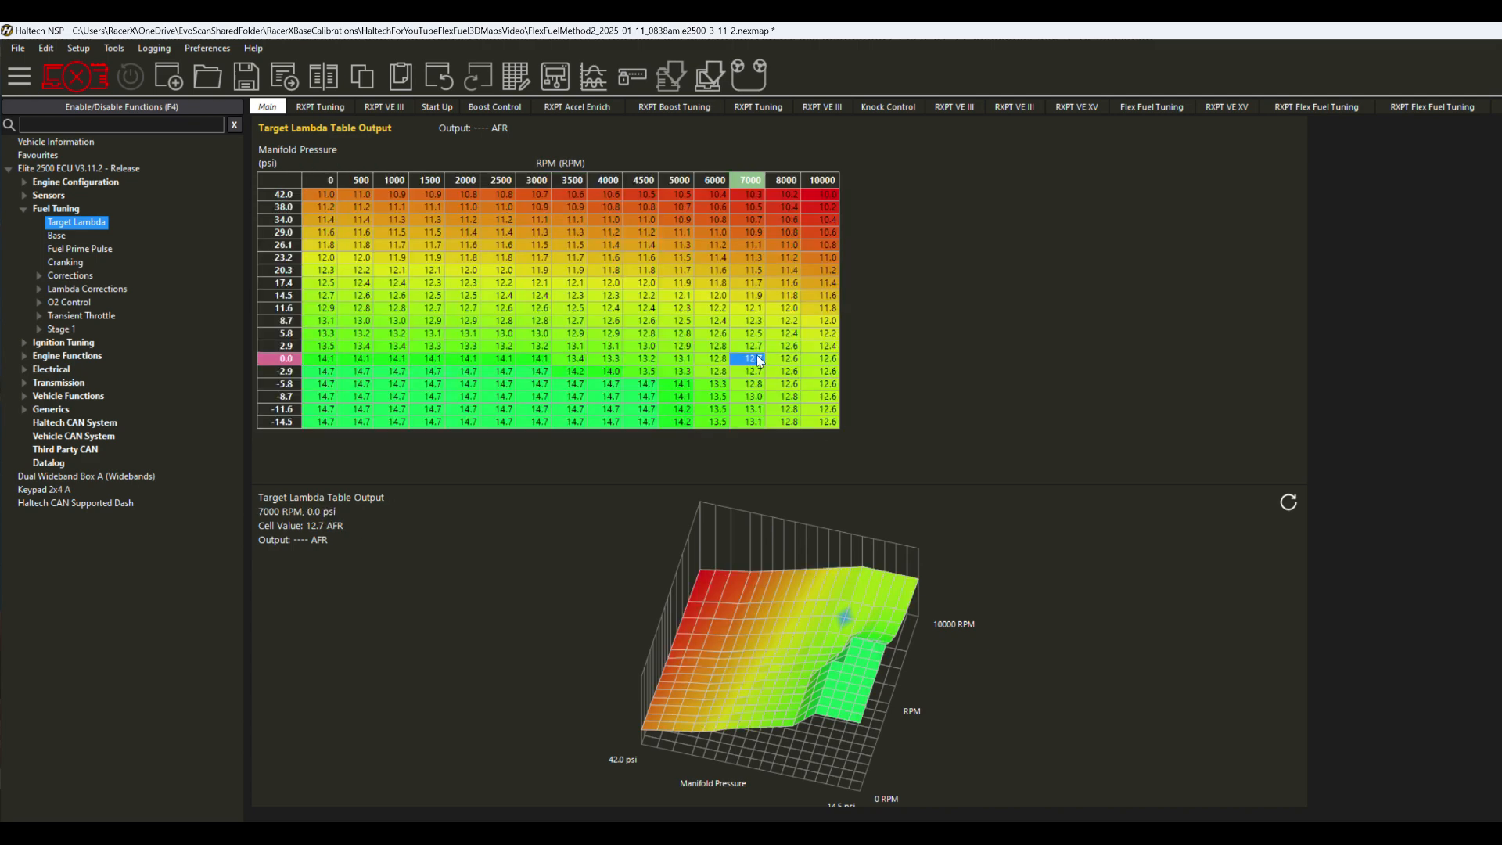
left_click_drag(666, 189, 809, 237)
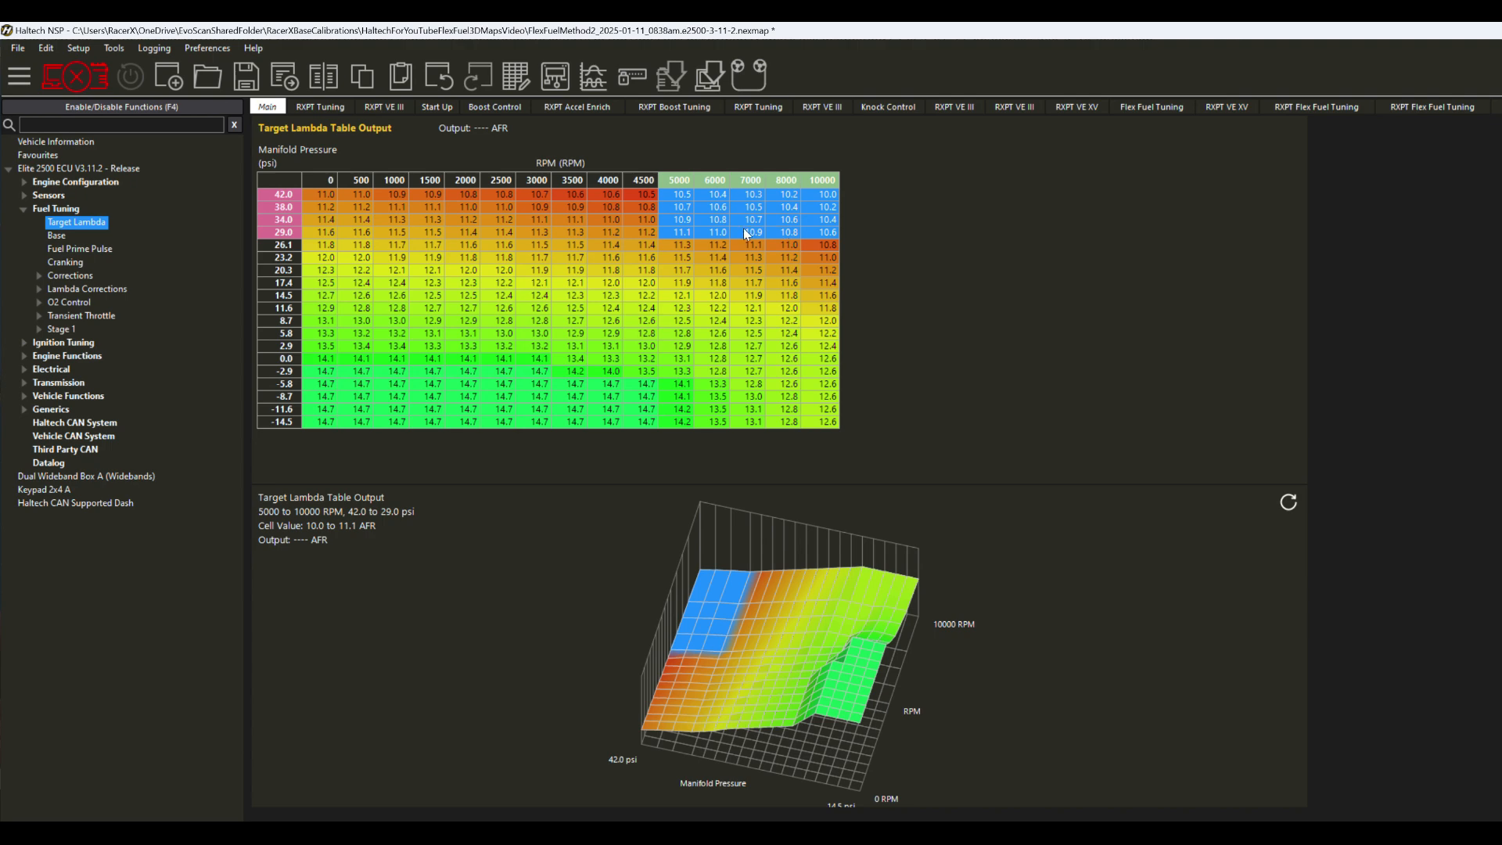
left_click(717, 270)
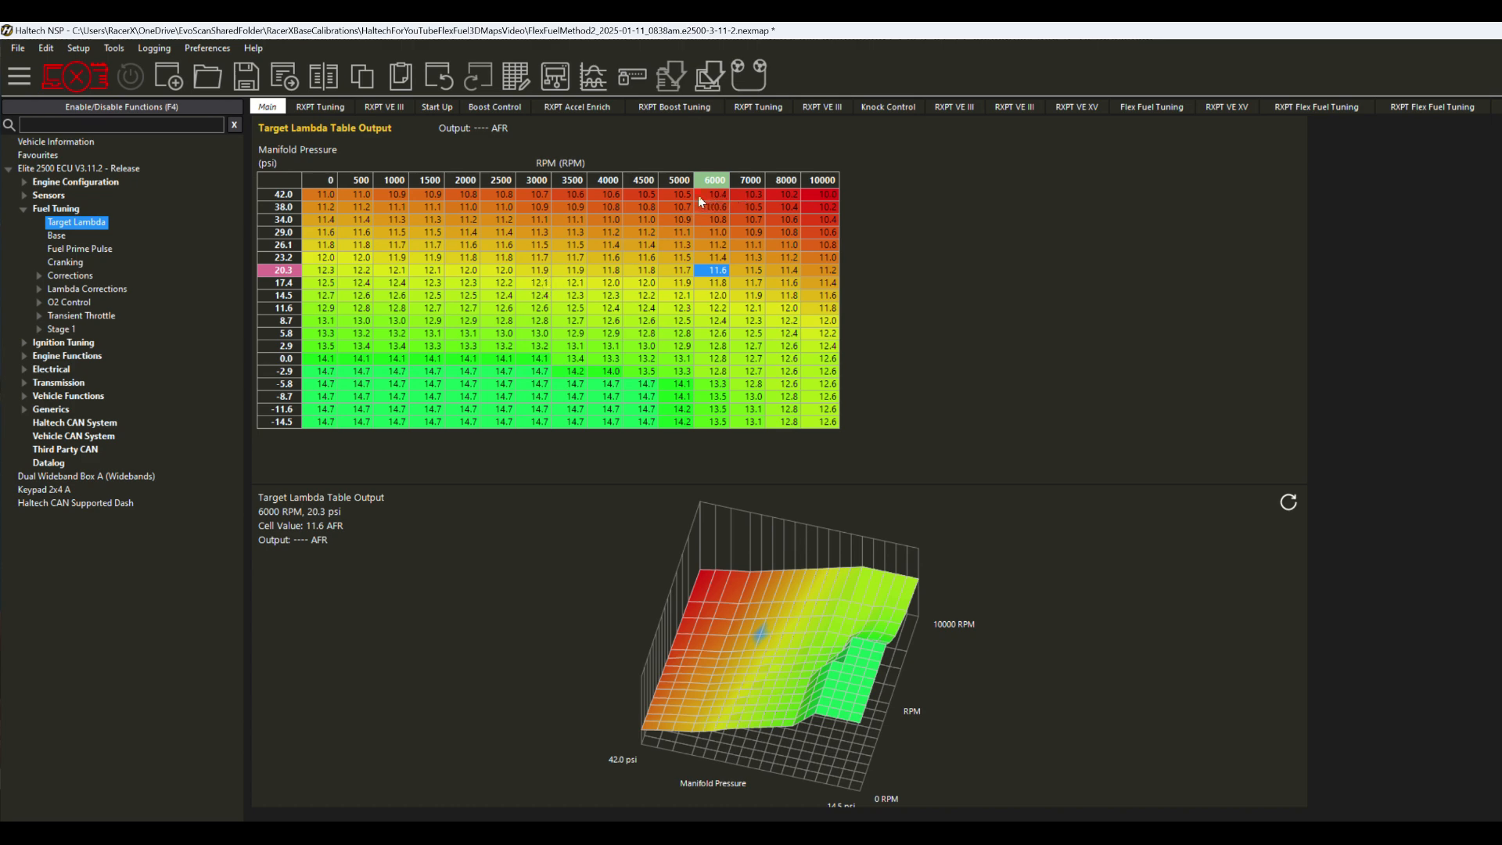
left_click_drag(693, 195, 825, 271)
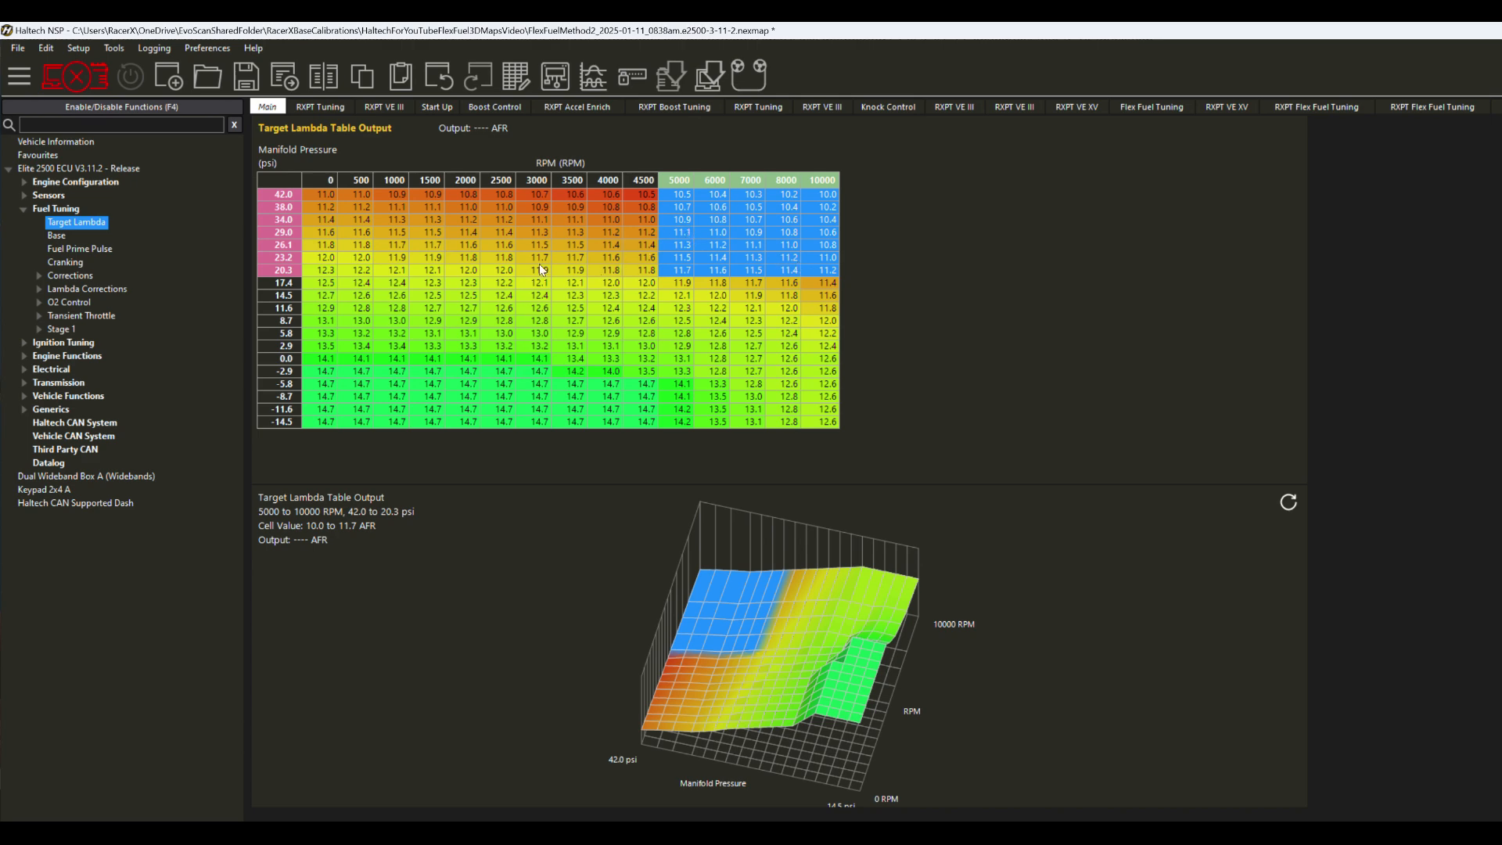
left_click(356, 206)
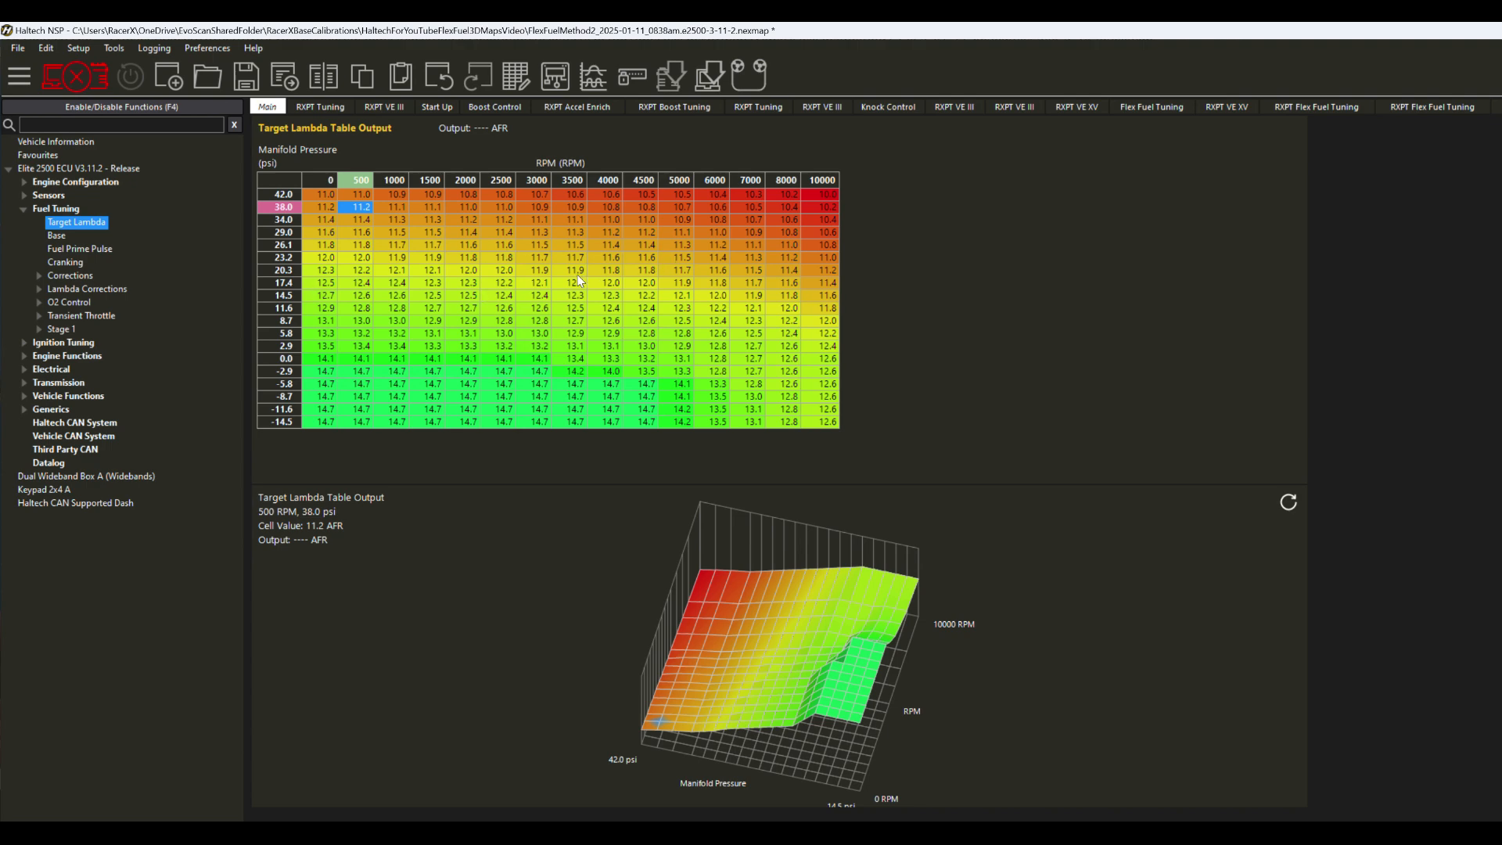
- Enable a third Fuel Composition axis on the Target Lambda table with values of 0 and 70%
right_click(279, 187)
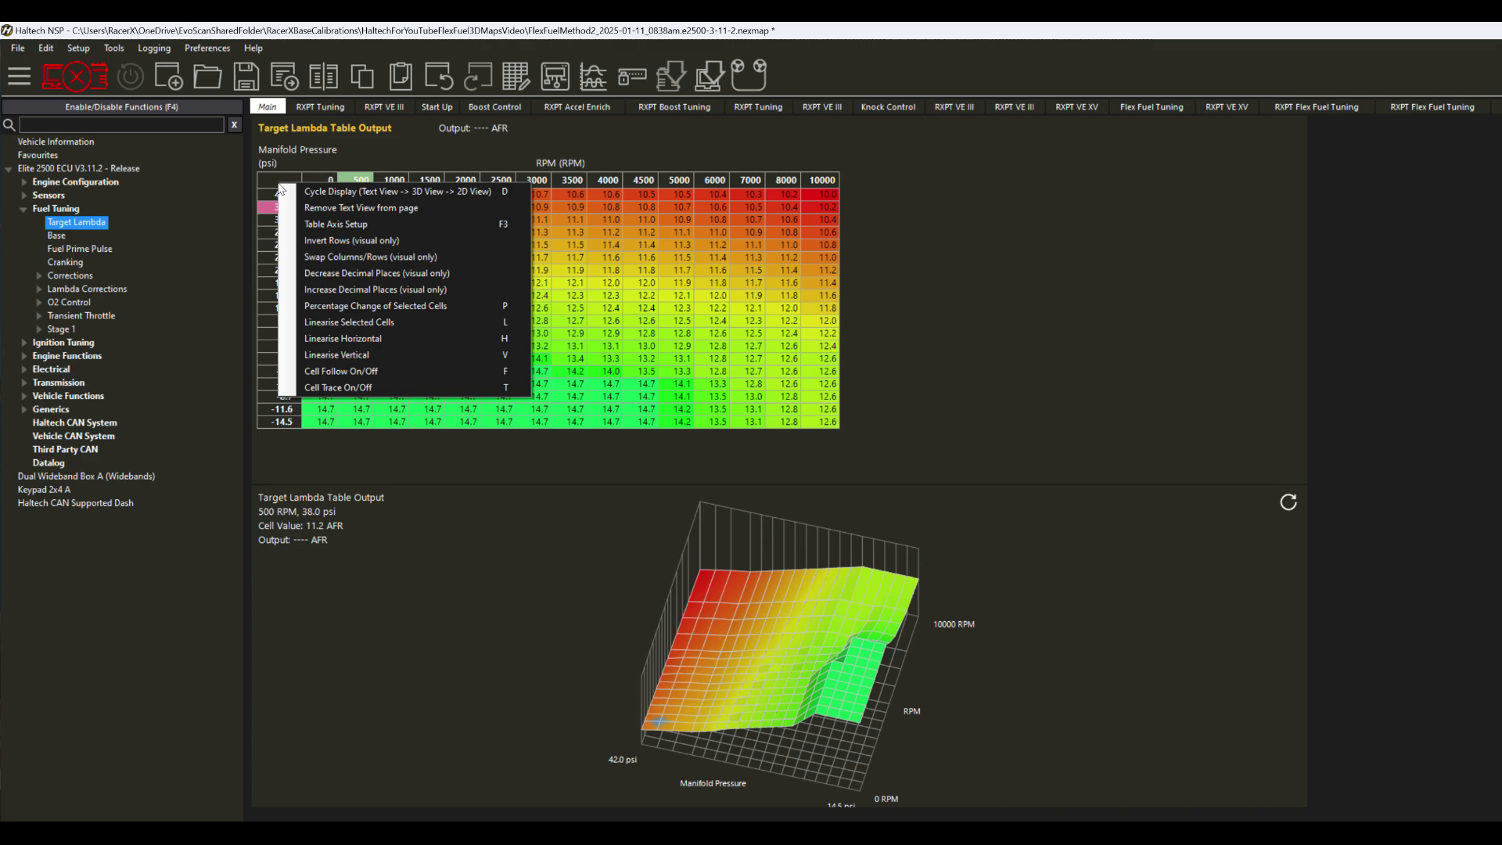
left_click(384, 225)
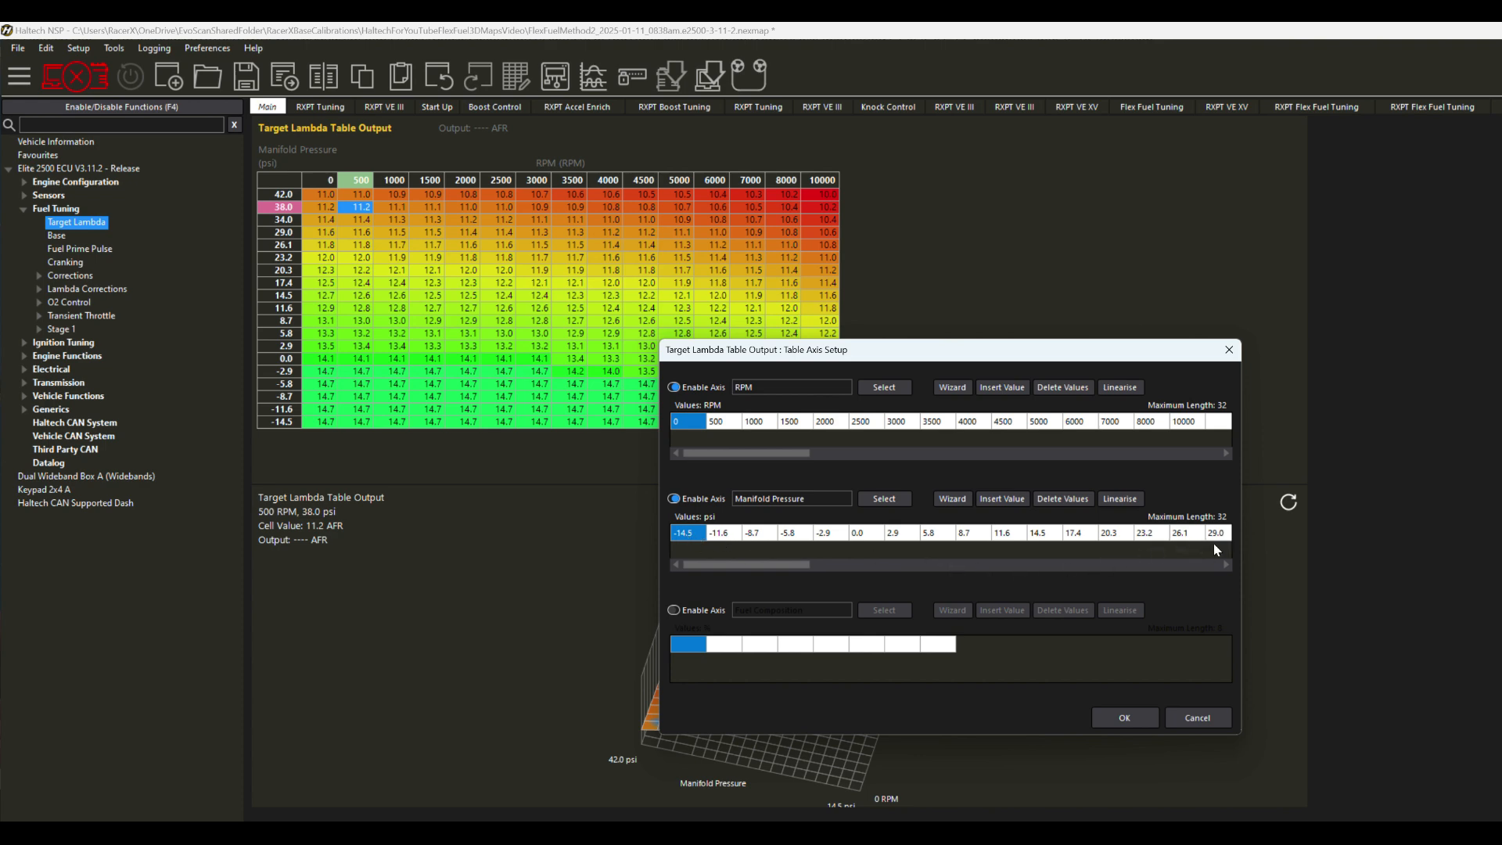
mouse_move(747, 564)
left_mouse_down()
mouse_move(1056, 565)
mouse_move(745, 564)
left_mouse_up()
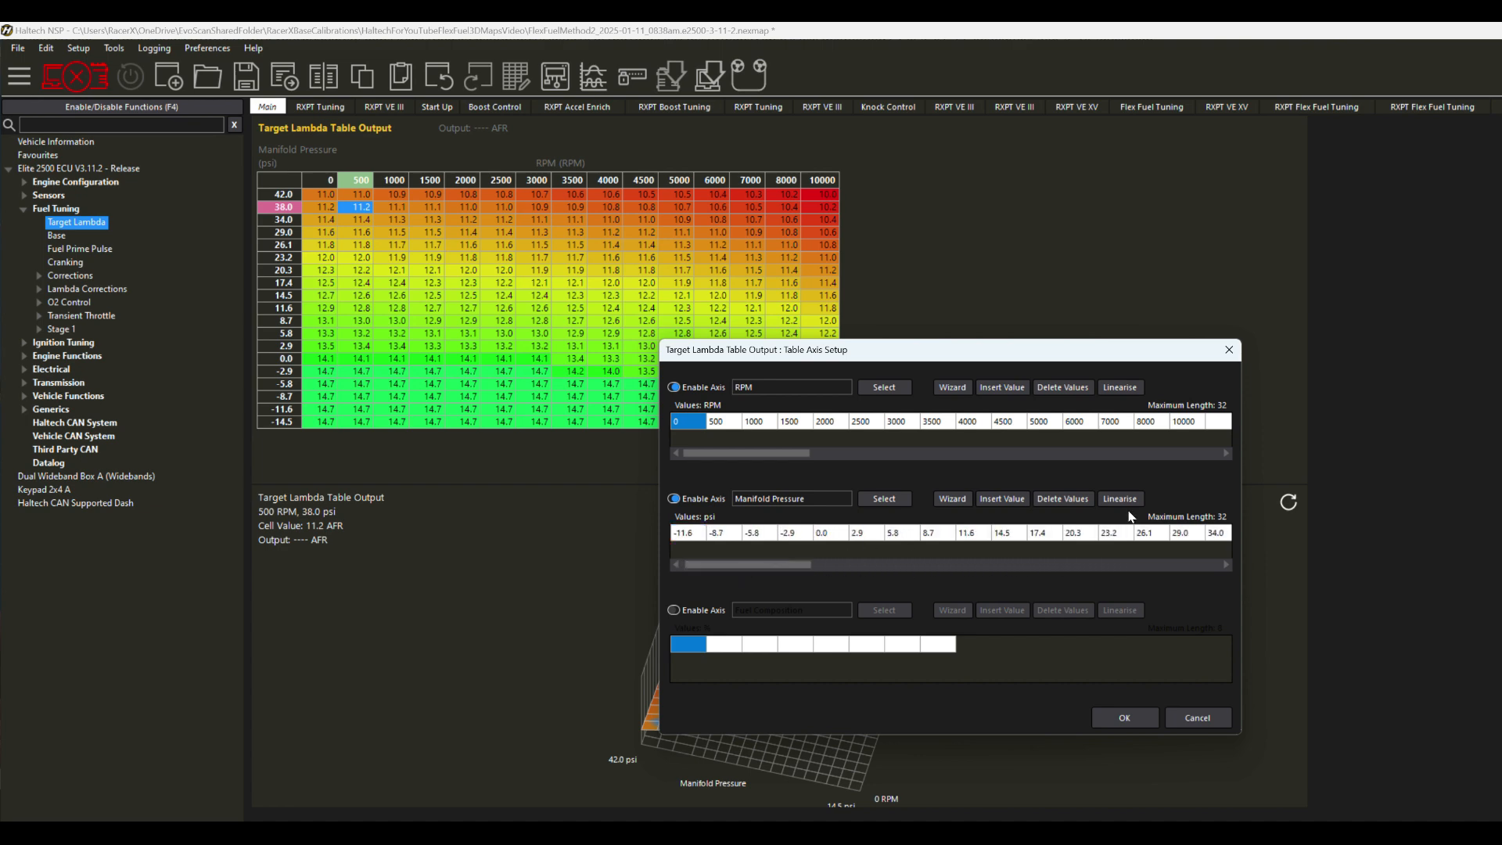
left_click(679, 610)
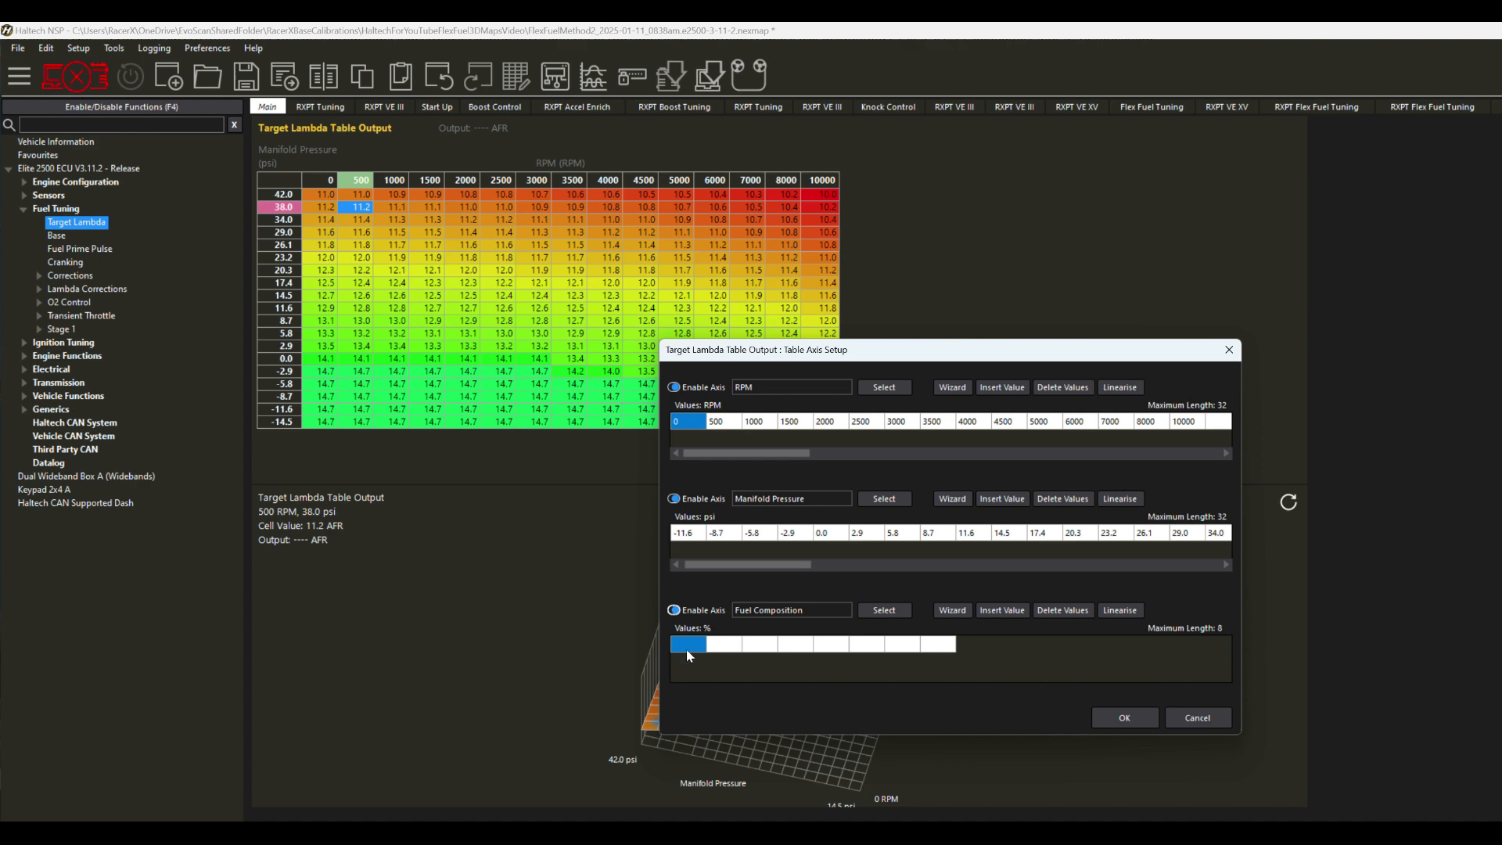
type("0")
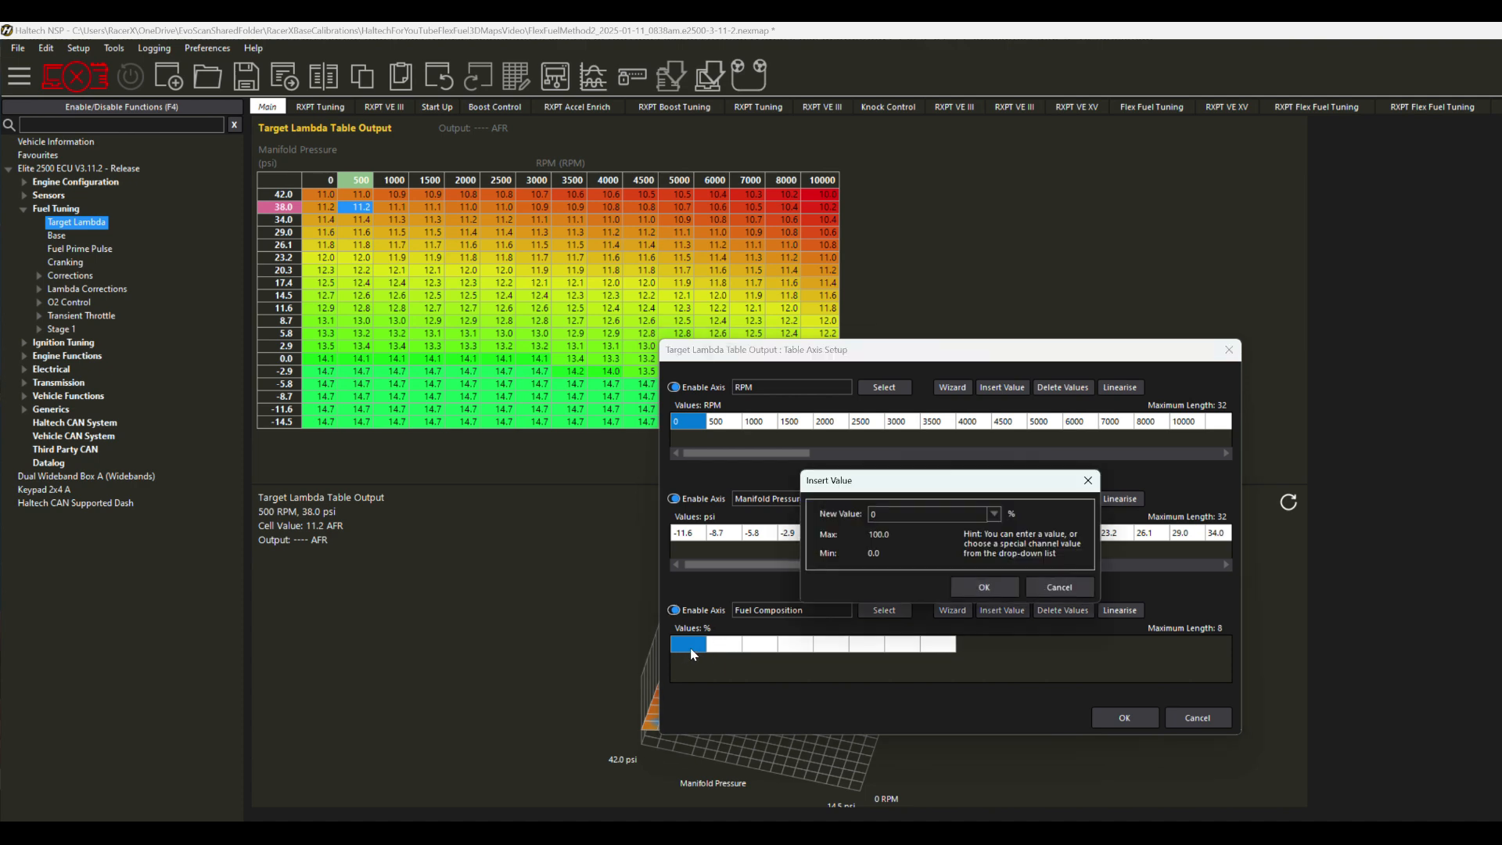
key("Return")
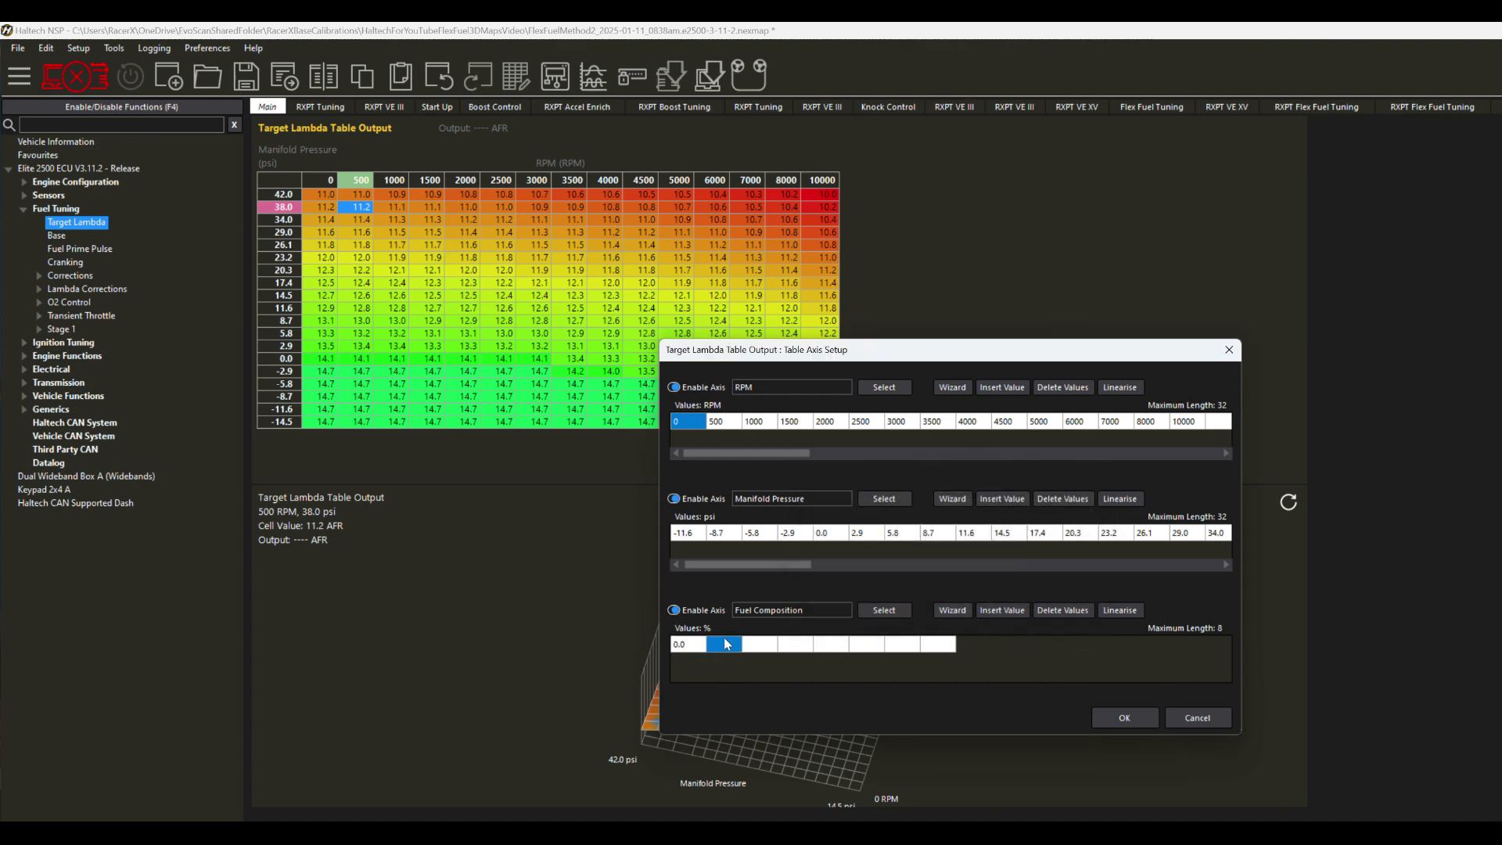
type("70")
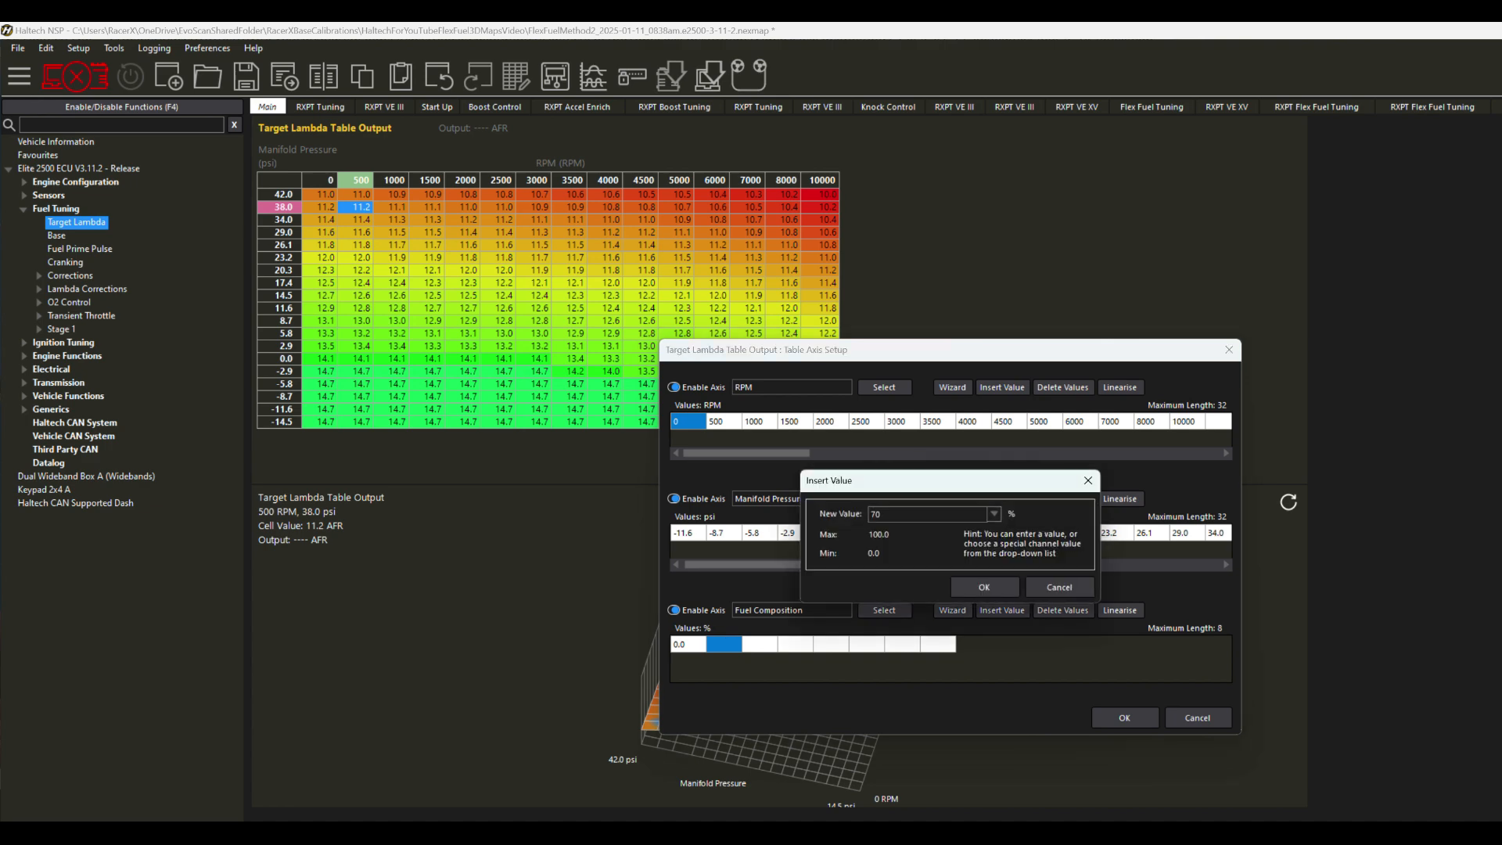
left_click(984, 586)
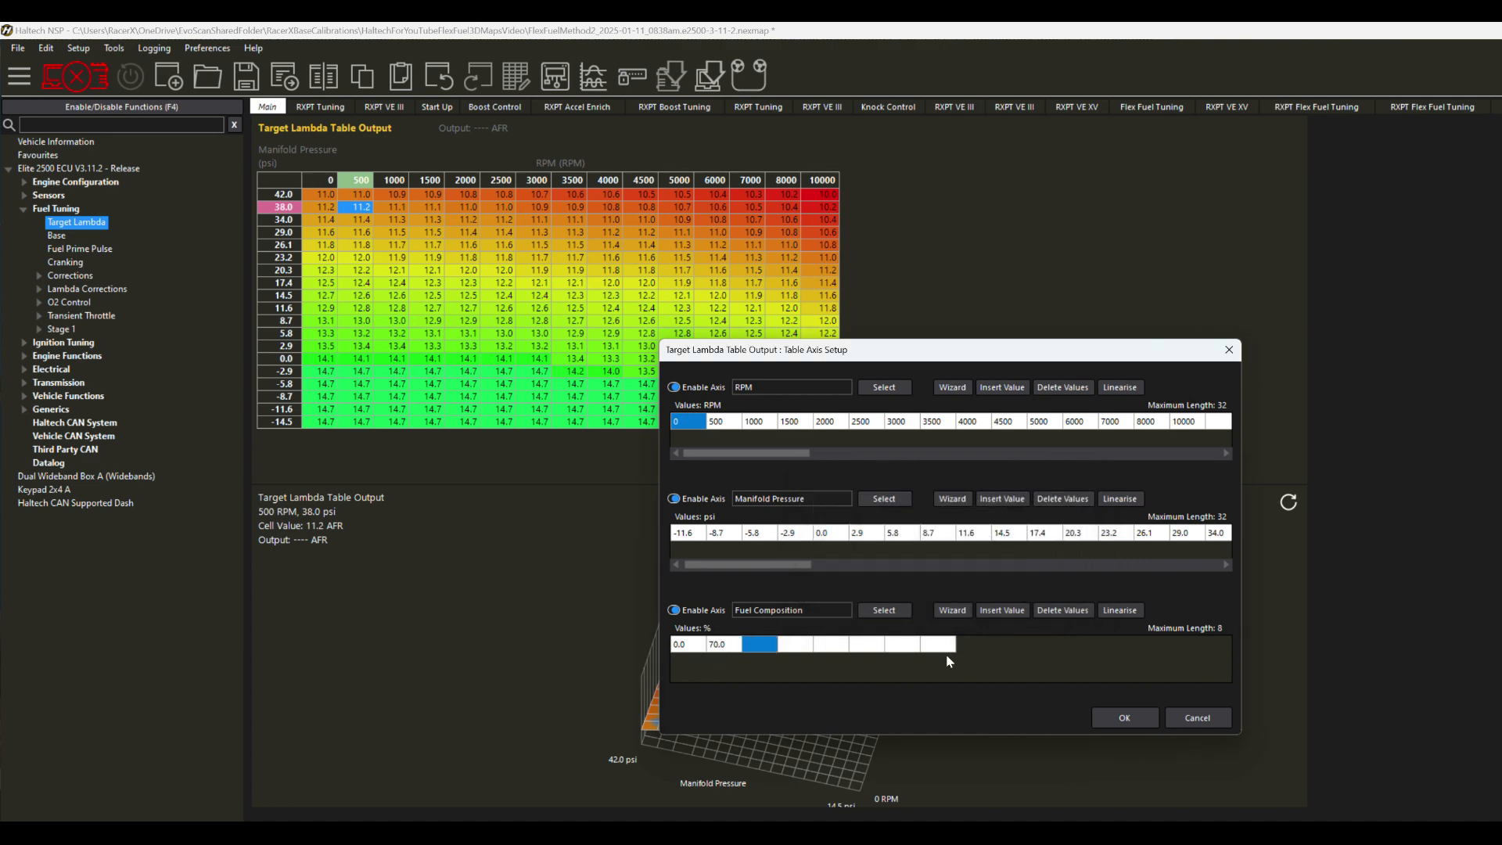
left_click(1119, 718)
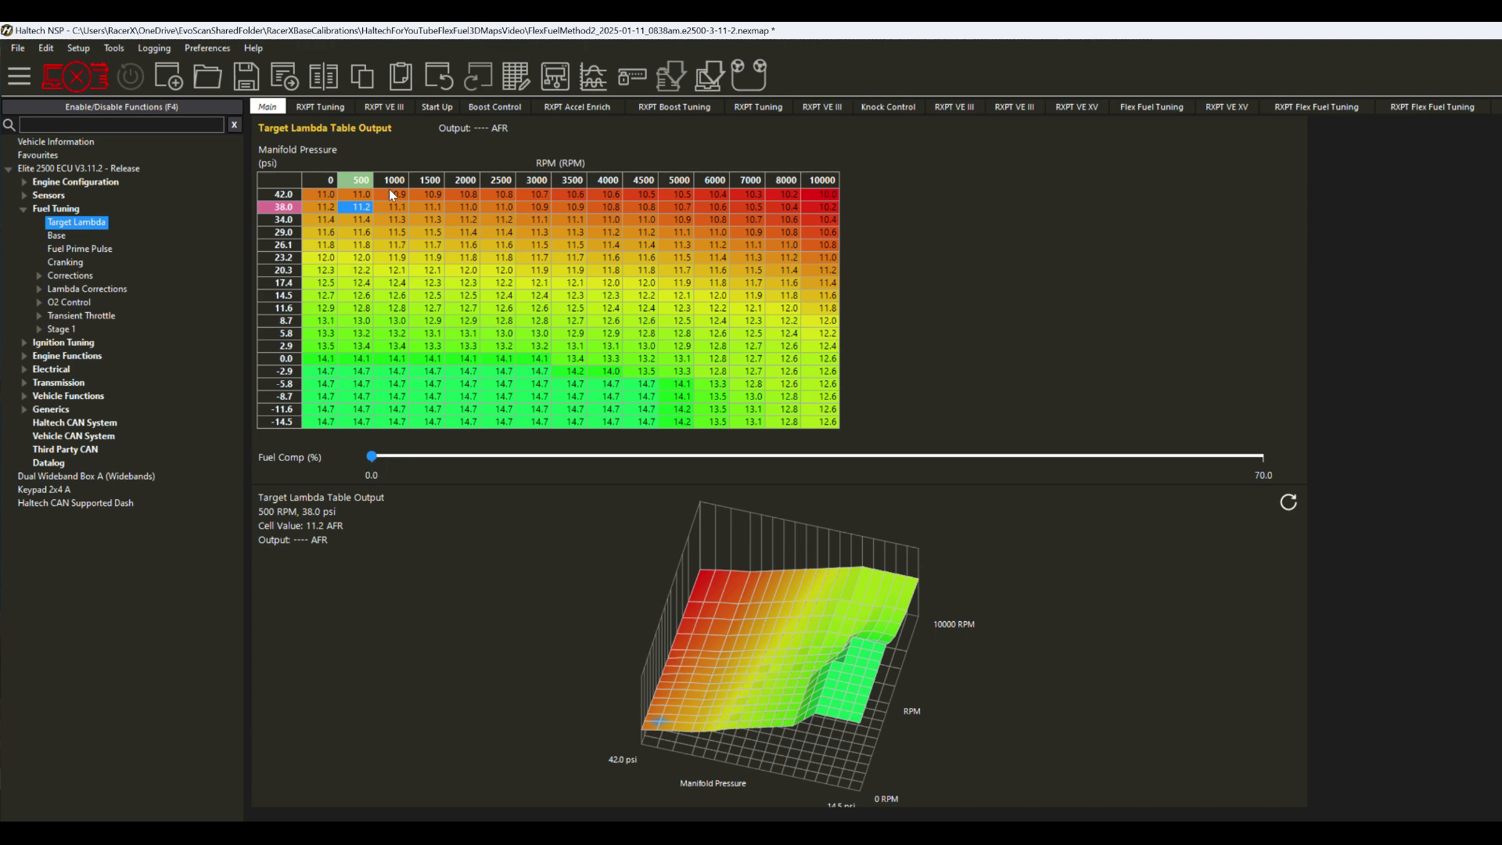
- Fill the 70% fuel composition Target Lambda table with leaner boost targets, from 12.2 AFR at 0 RPM to 11.0 at 10000 RPM for 42.0 psi
left_click(330, 197)
key("ctrl+shift+Down")
key("ctrl+shift+Right")
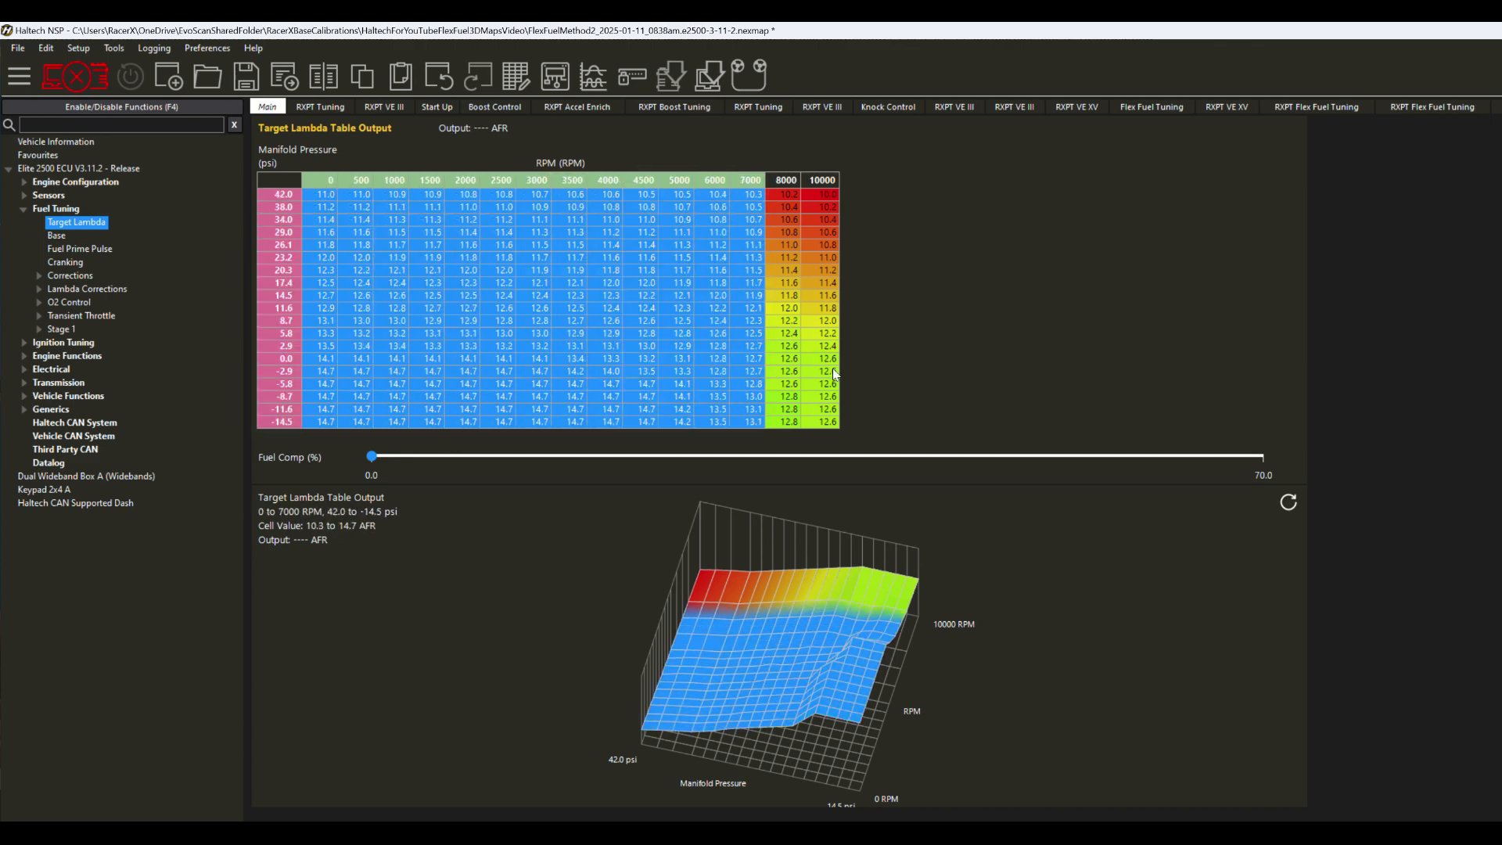
left_click(779, 351)
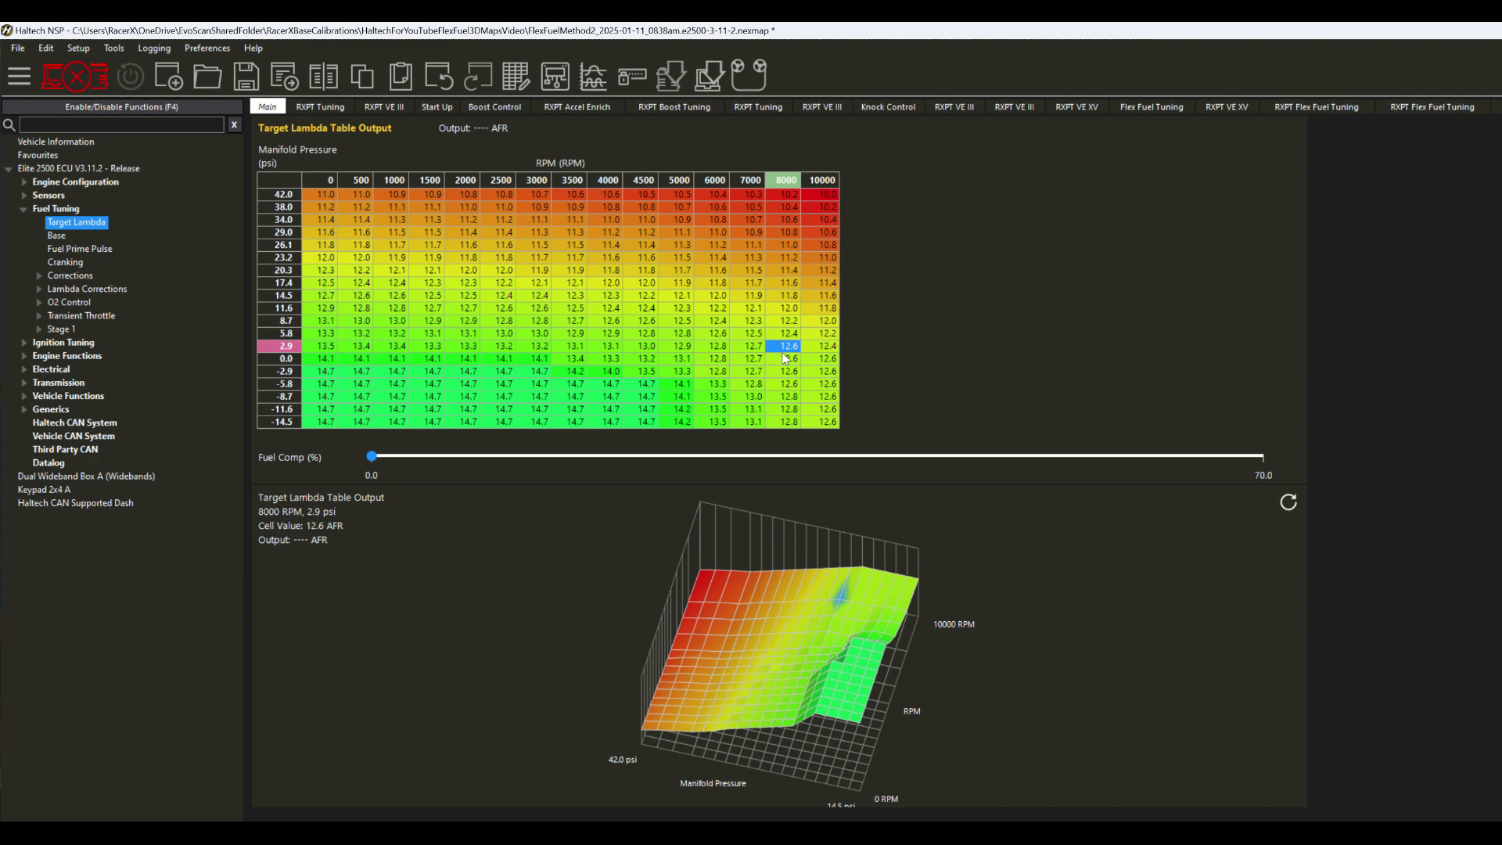
left_click(1258, 456)
left_click_drag(321, 189, 823, 424)
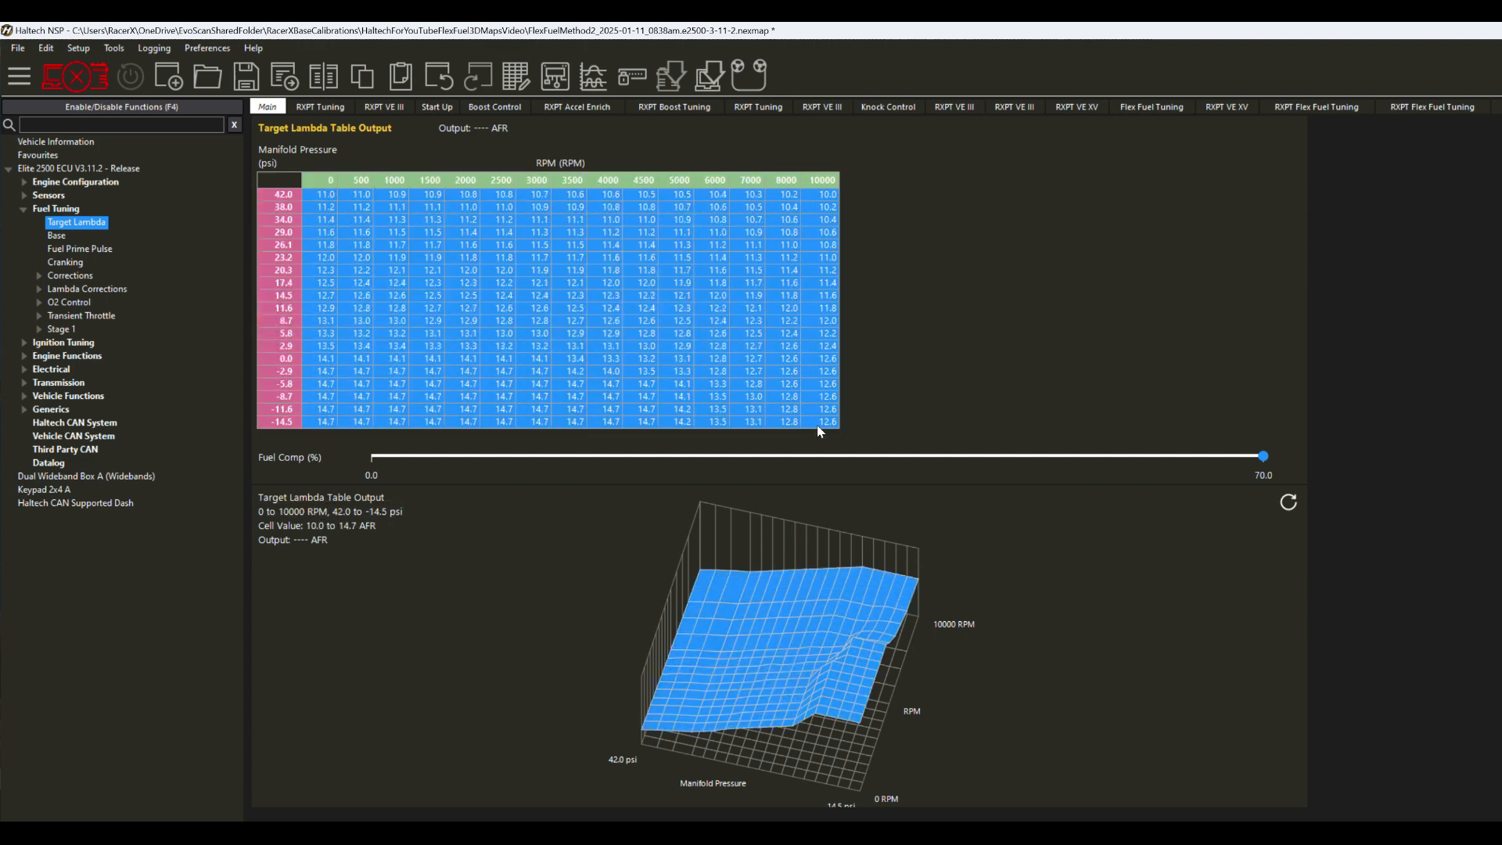
left_click(787, 385)
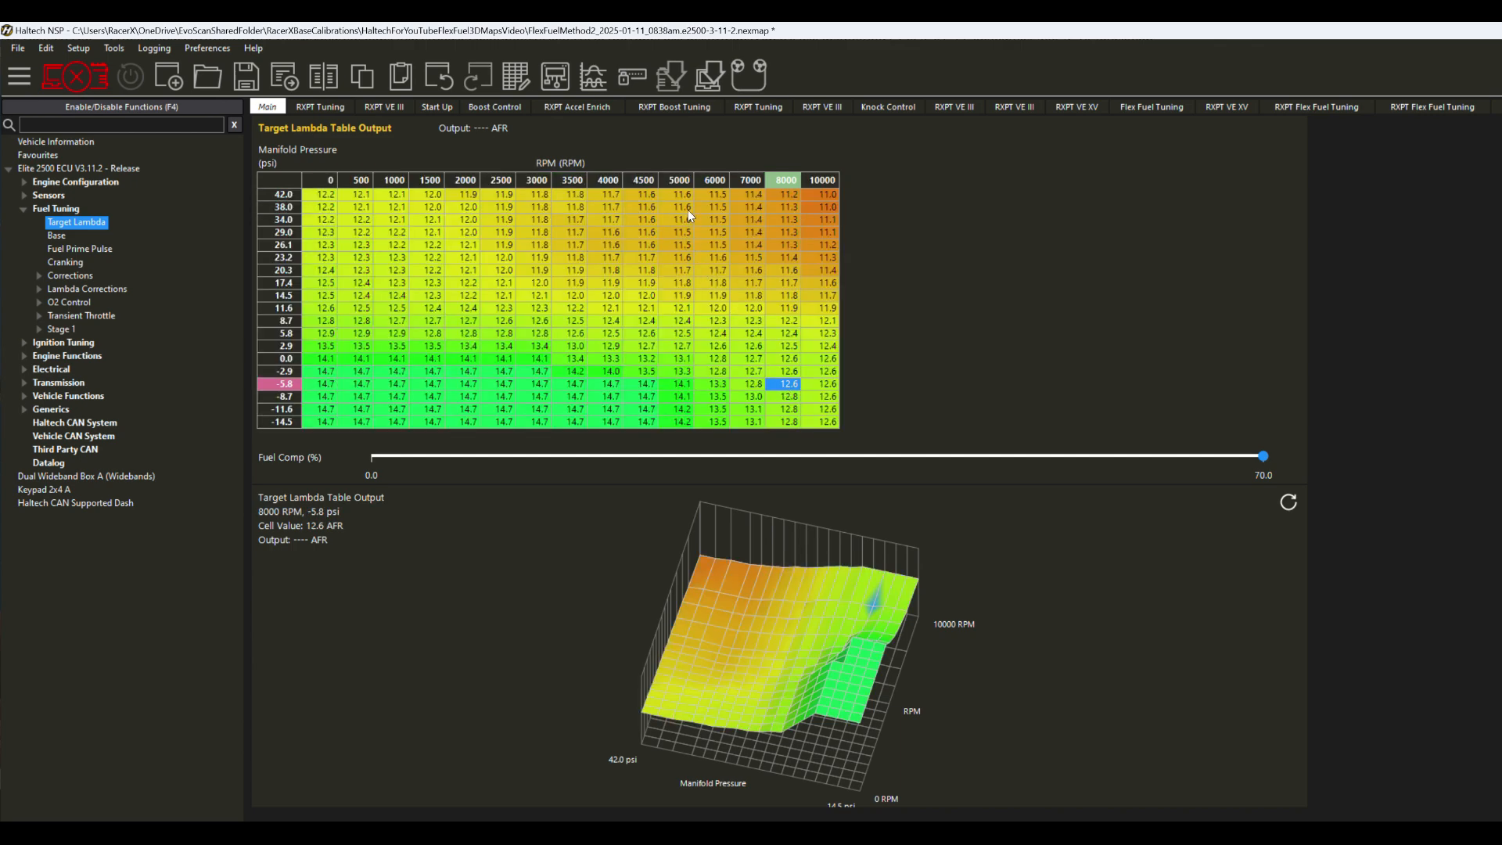
- Compare the high-boost target AFR cells from 5000 to 8000 RPM between the 70% and 0% fuel compositions
left_click_drag(687, 205, 775, 247)
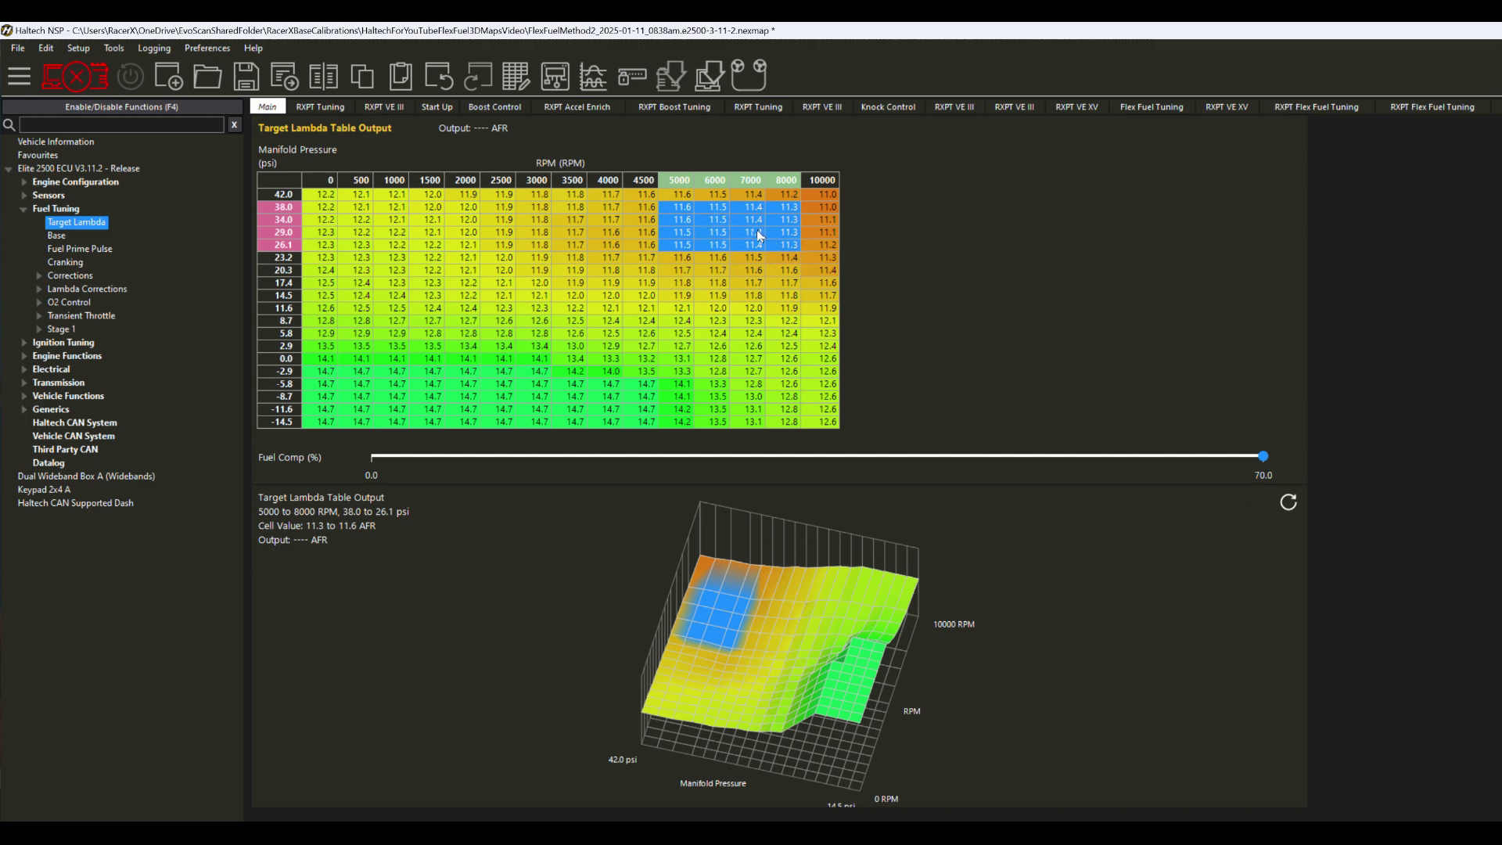
left_click(789, 220)
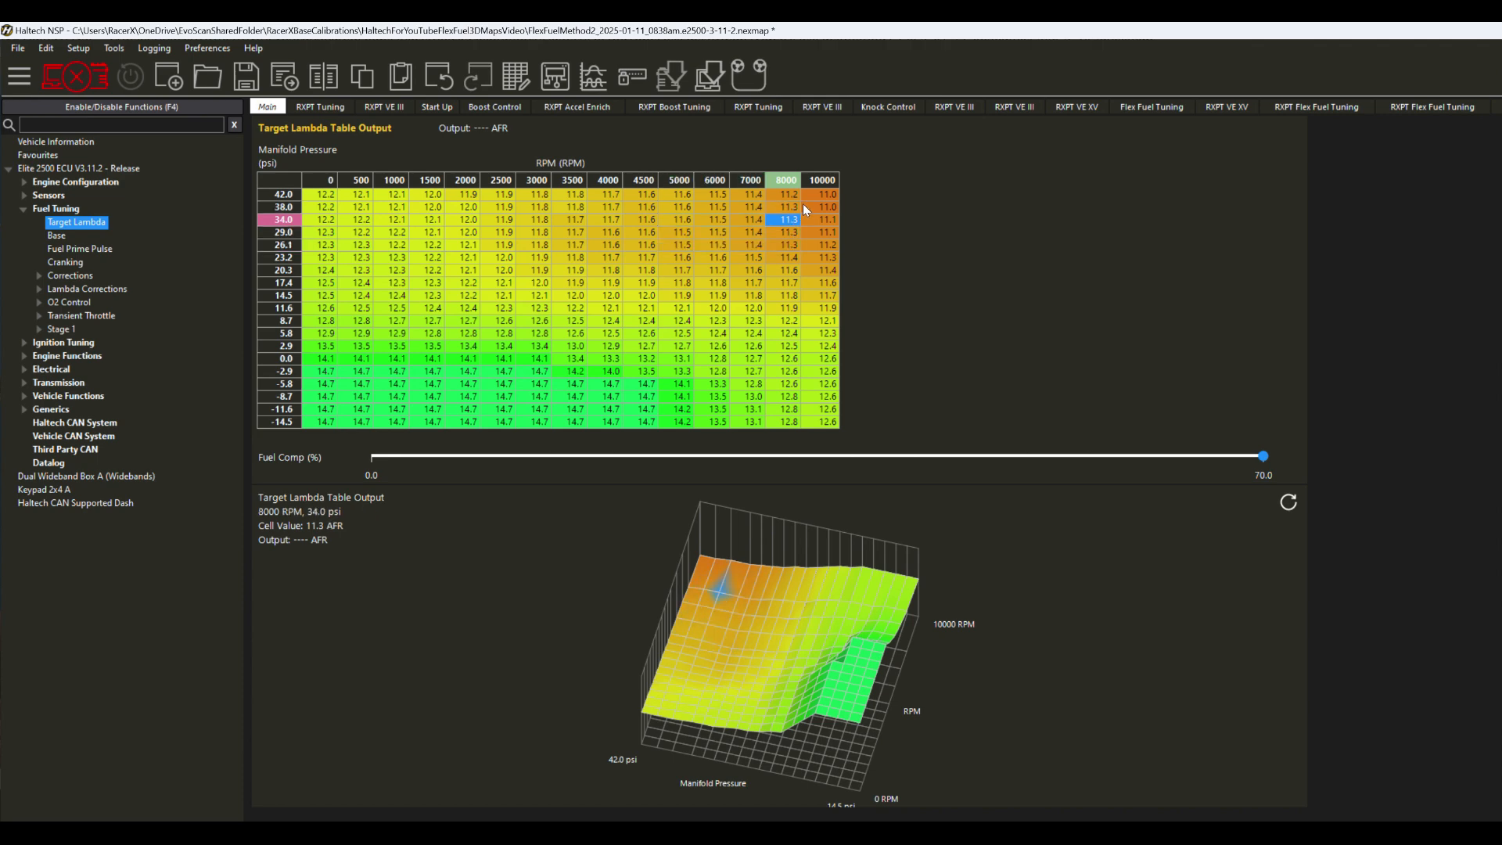
left_click(796, 205)
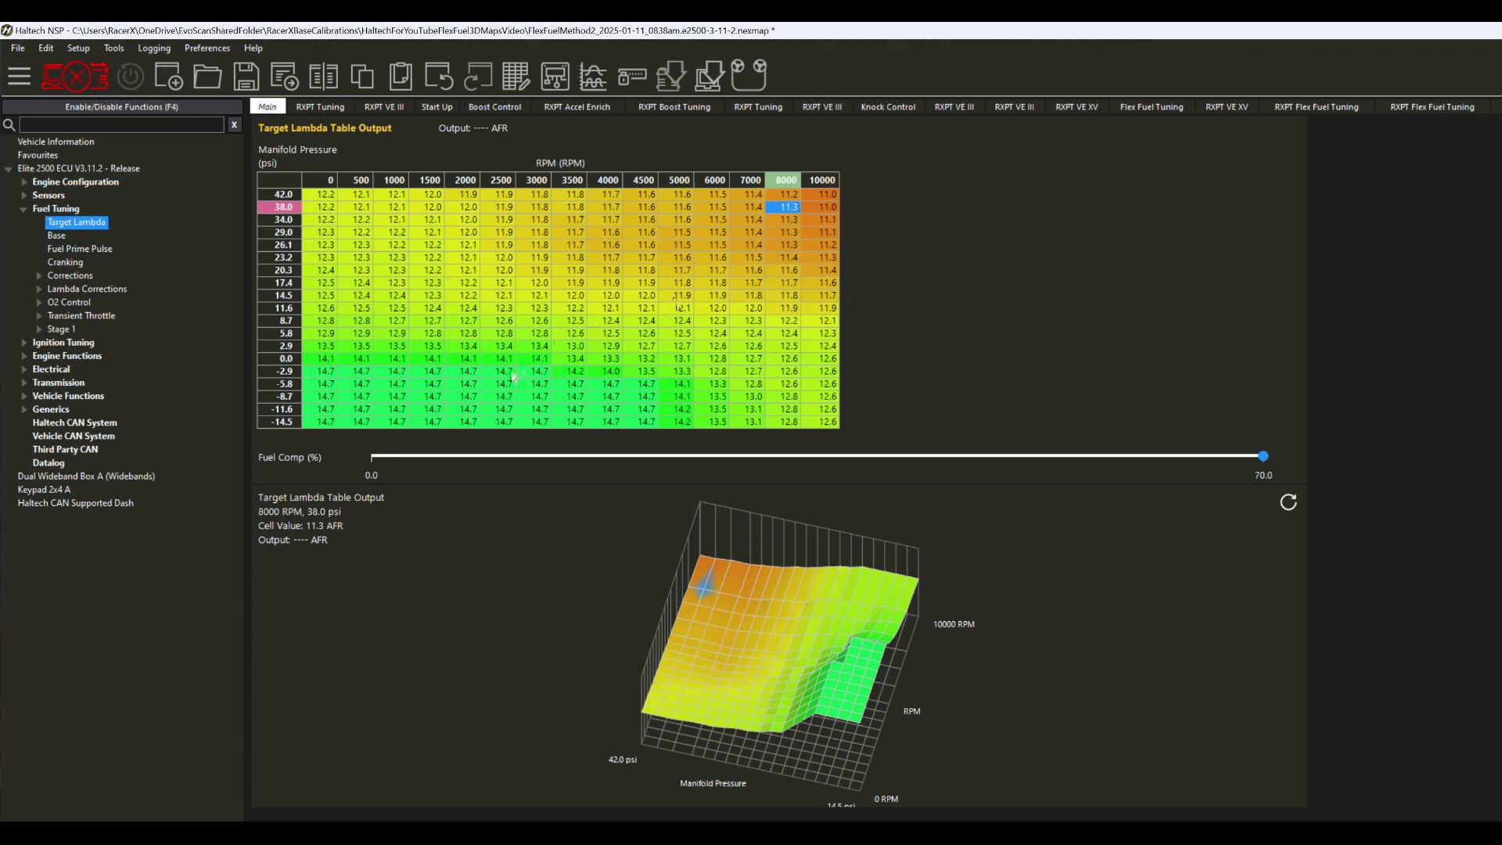
left_click(382, 453)
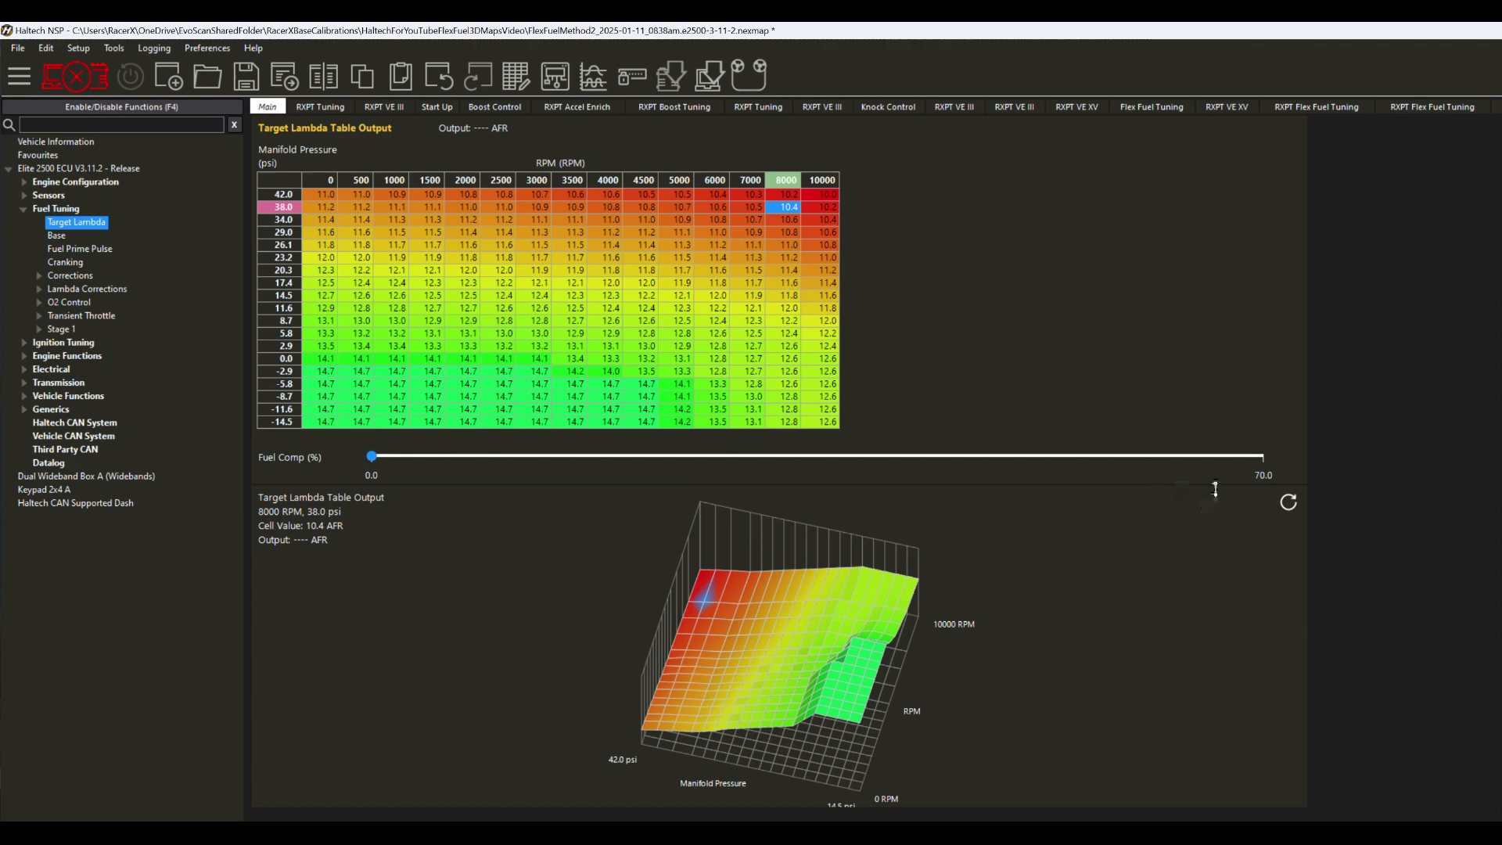
left_click(1254, 457)
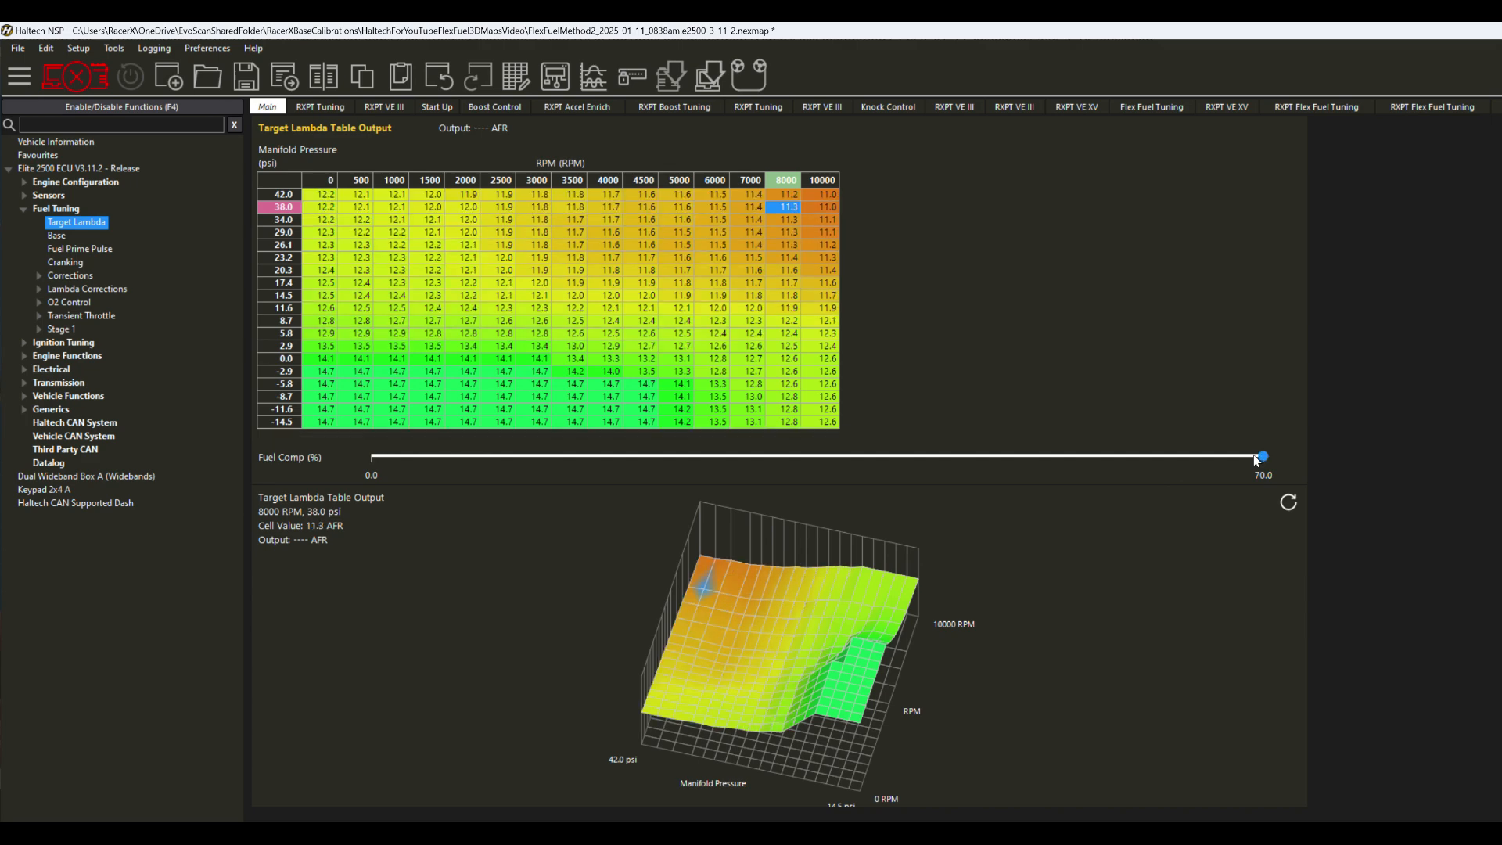
- Replace the 0% value on the Target Lambda table's Fuel Composition axis with 10%, keeping 70% as the upper point
left_click(377, 457)
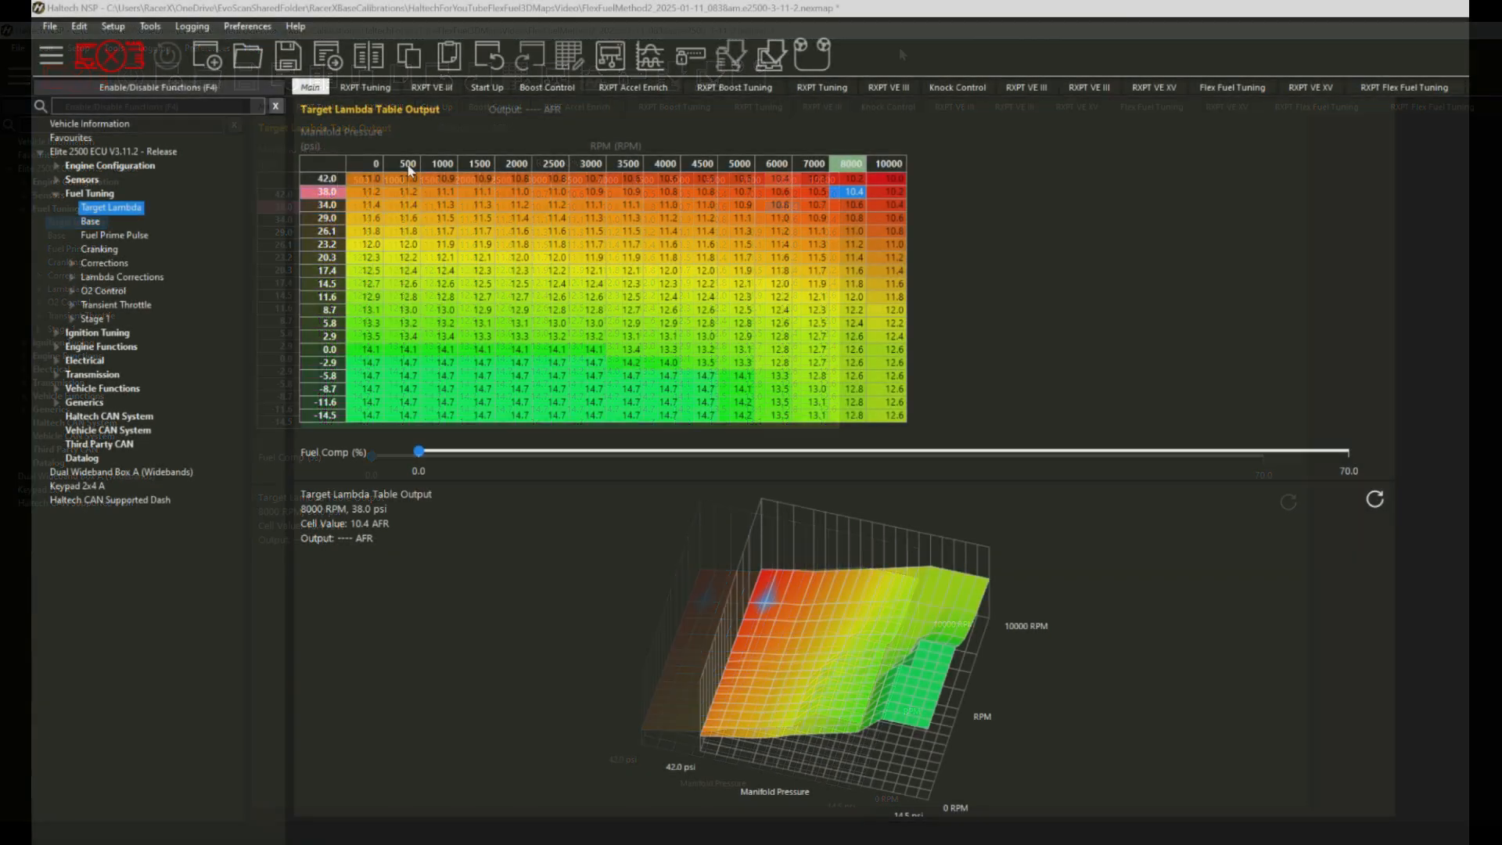
right_click(324, 134)
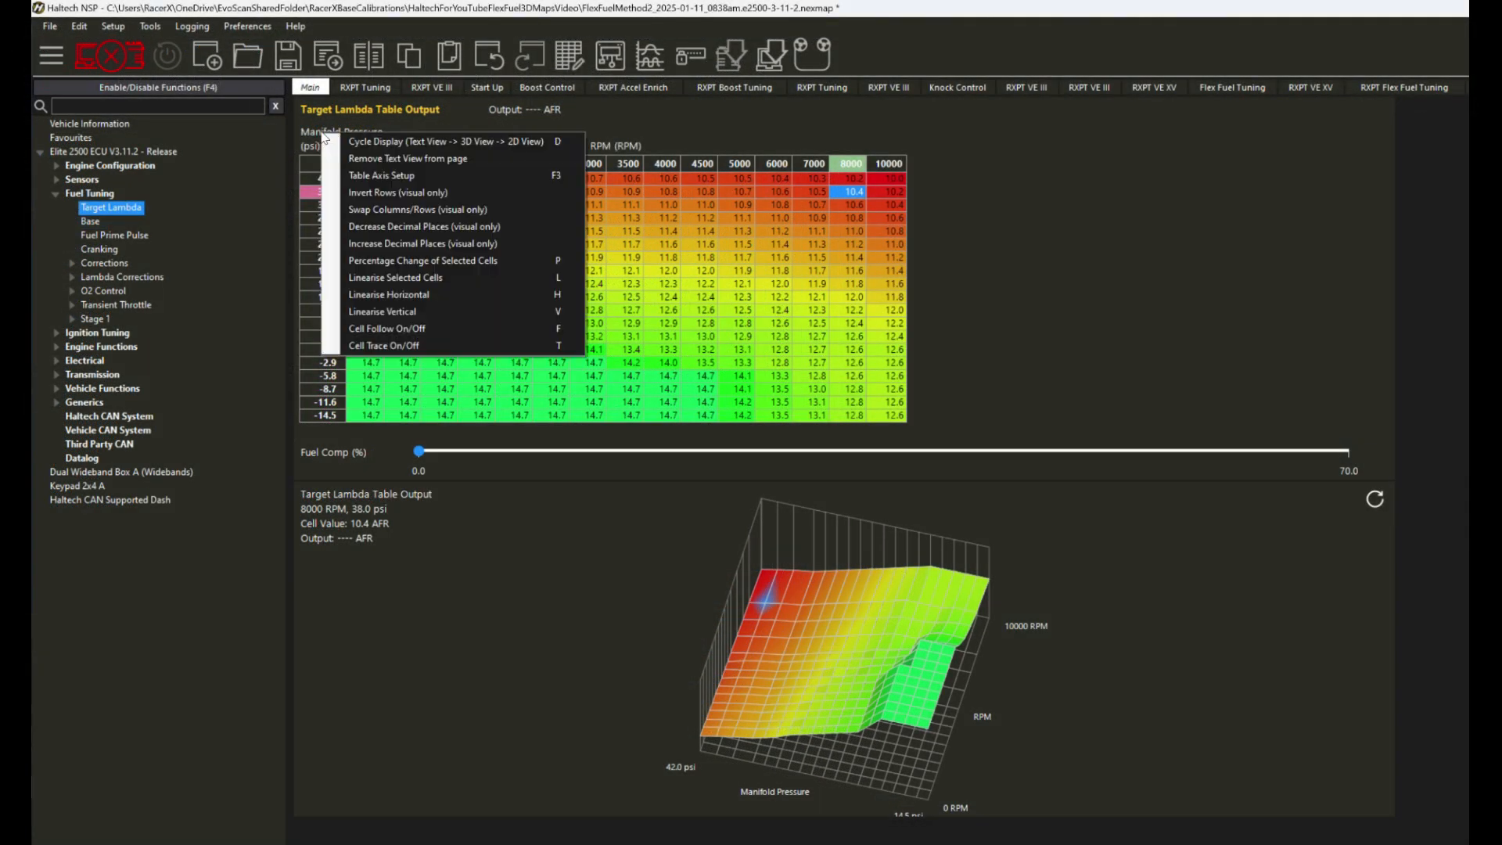
left_click(369, 176)
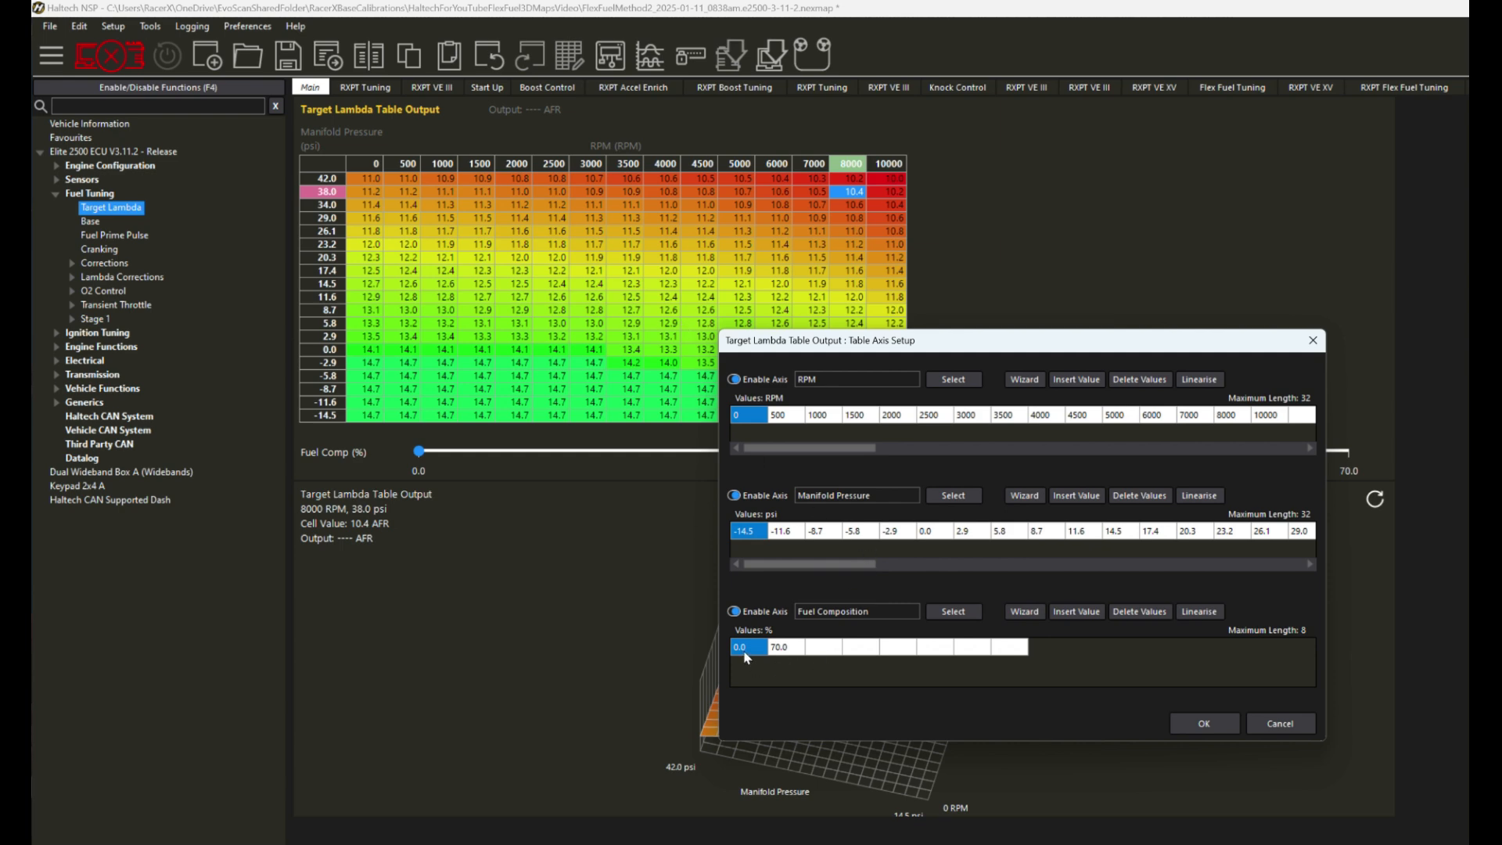
key("Insert")
type("10")
key("Return")
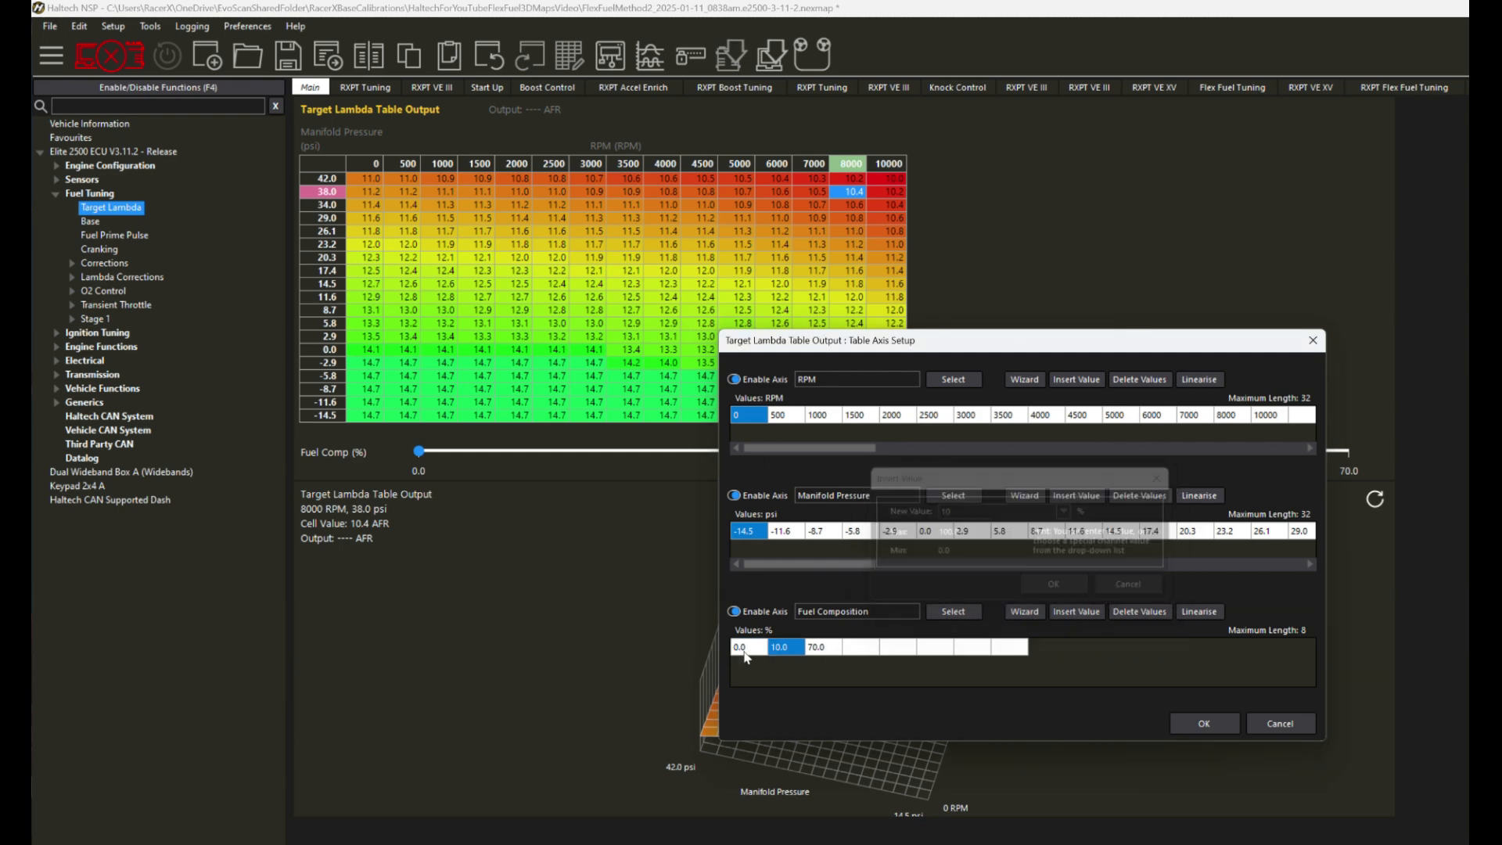
left_click(743, 648)
key("Delete")
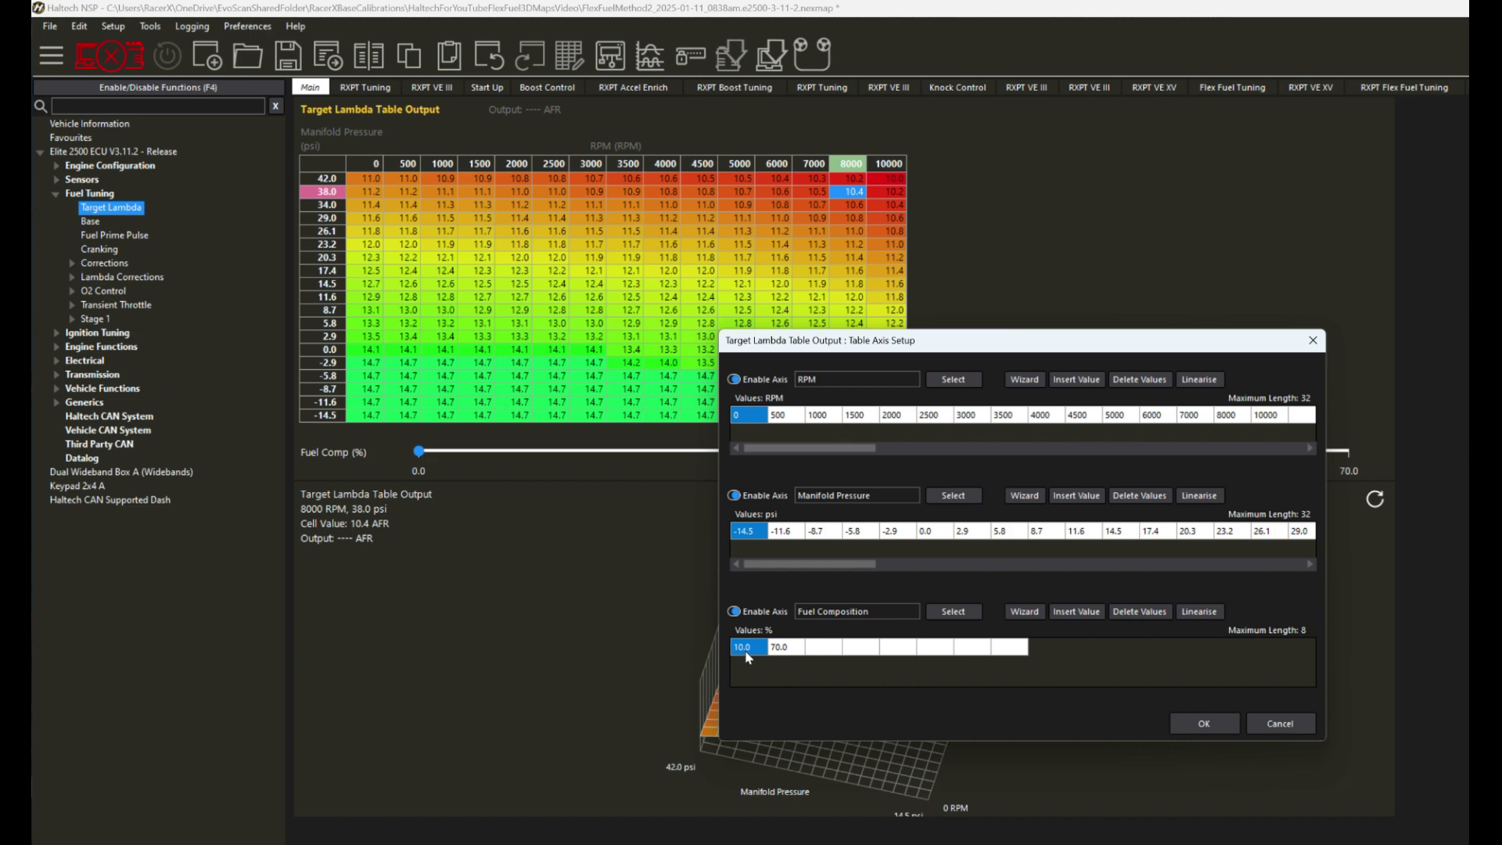
left_click(1225, 727)
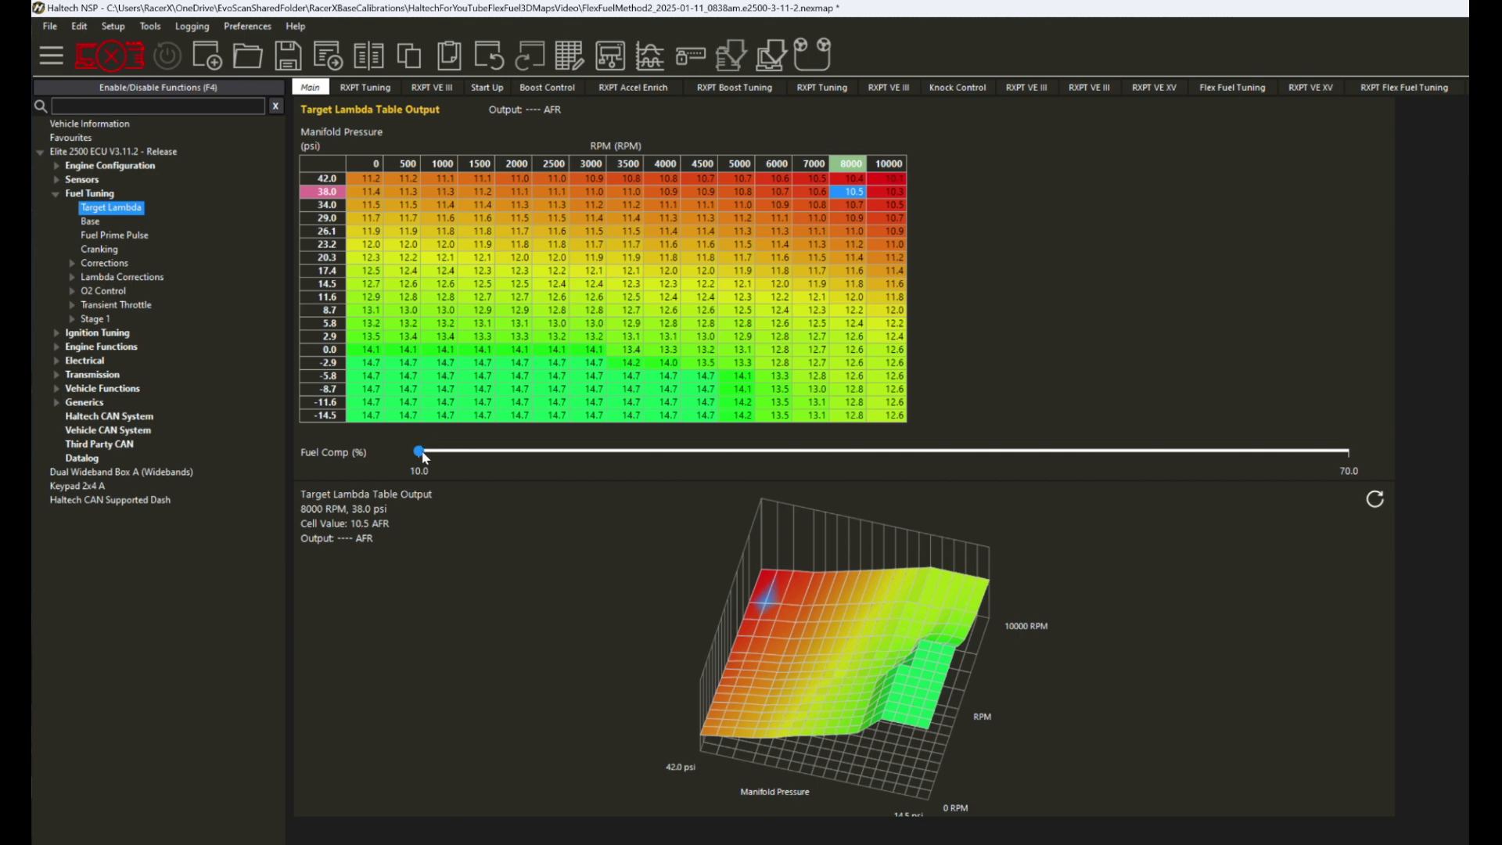
- Compare the Target Lambda cells from 0 to 8000 RPM and 5.8 to 42.0 psi between 10% and 70% fuel composition
left_click_drag(372, 179, 848, 323)
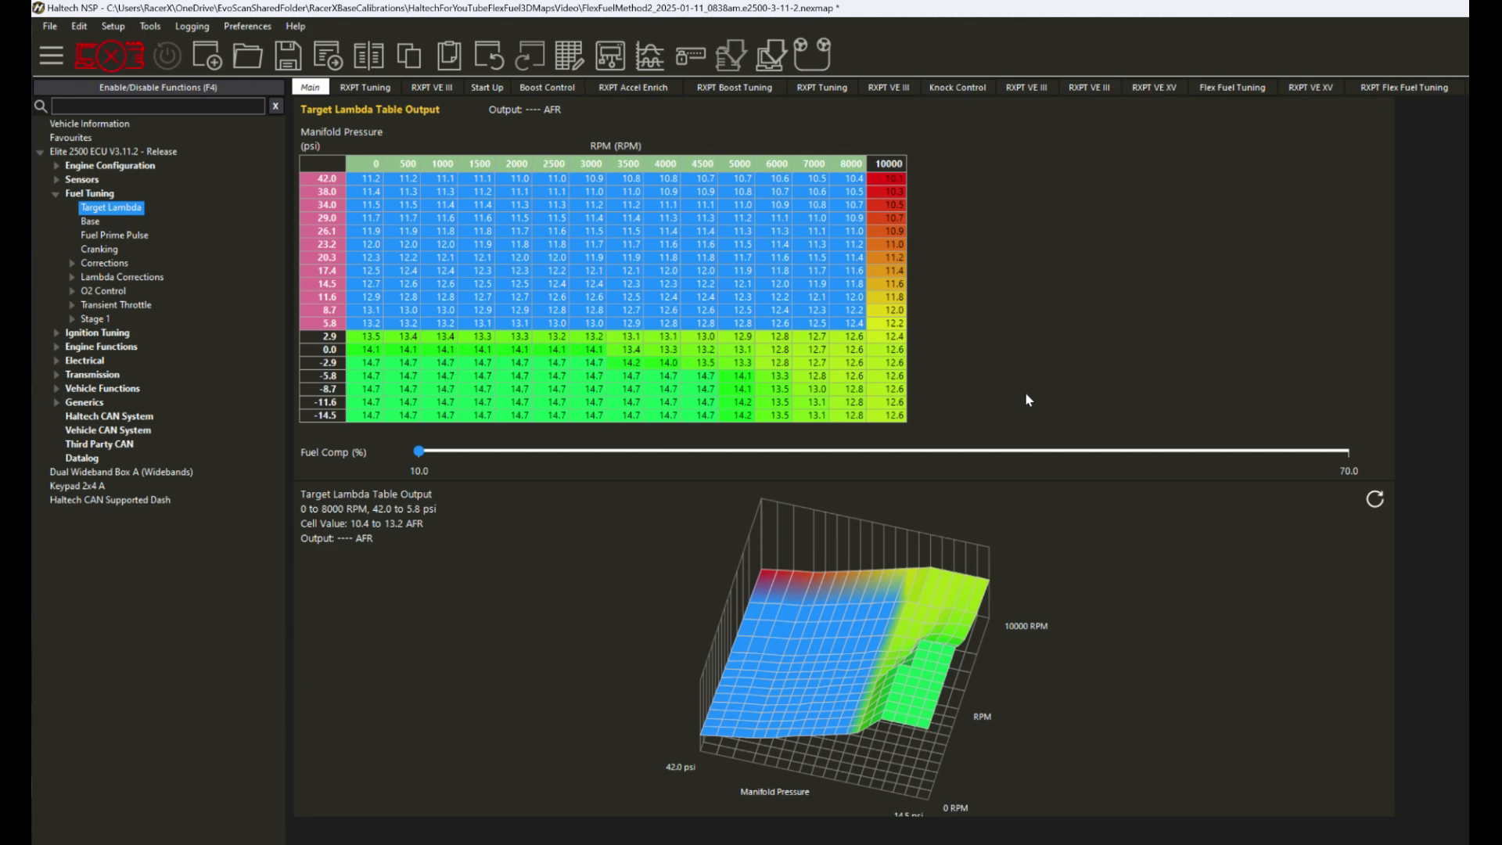
left_click(1343, 453)
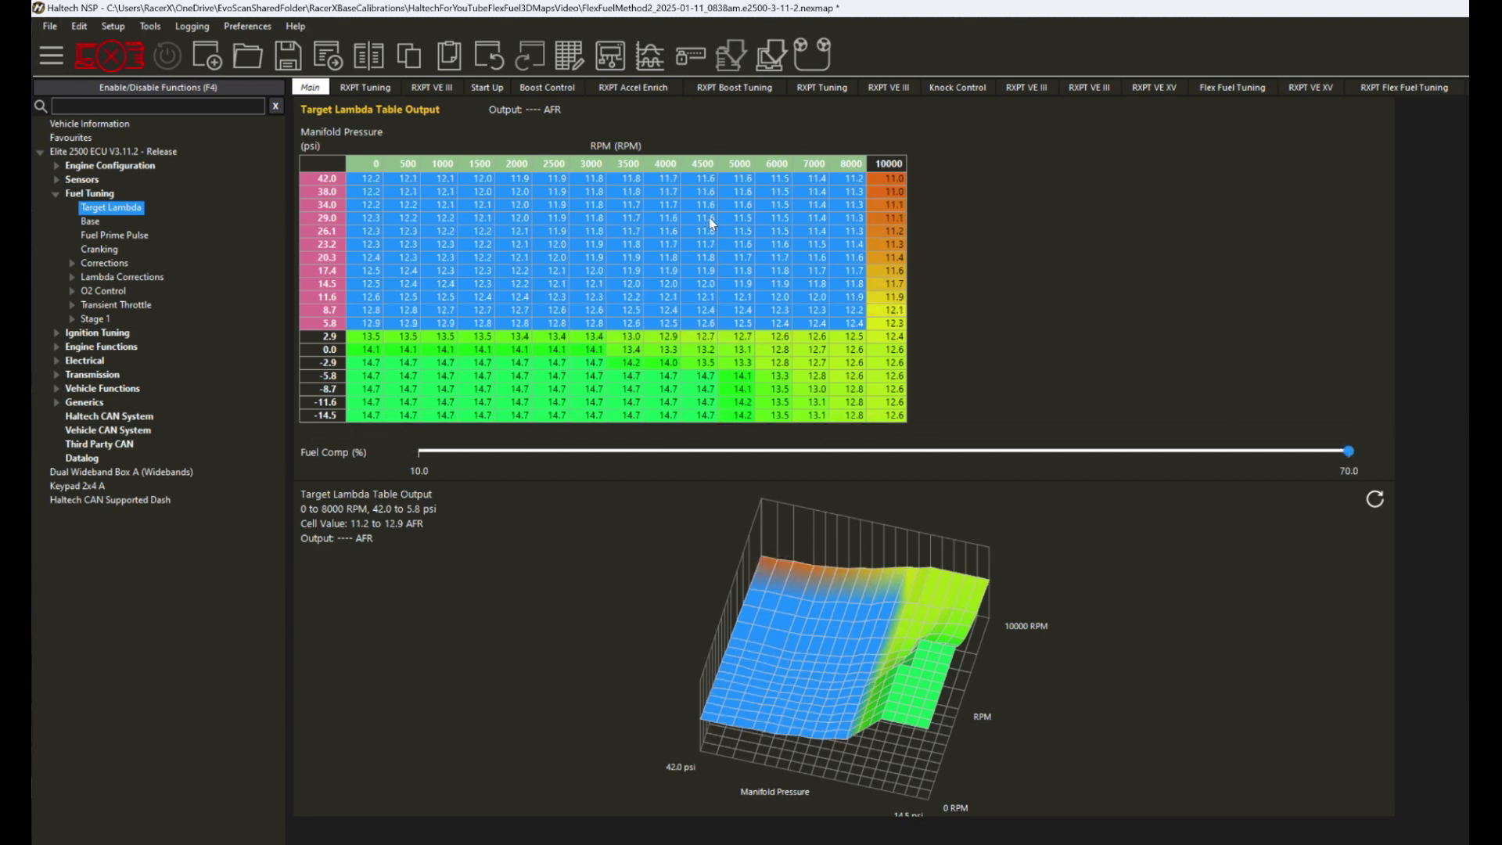
left_click(709, 219)
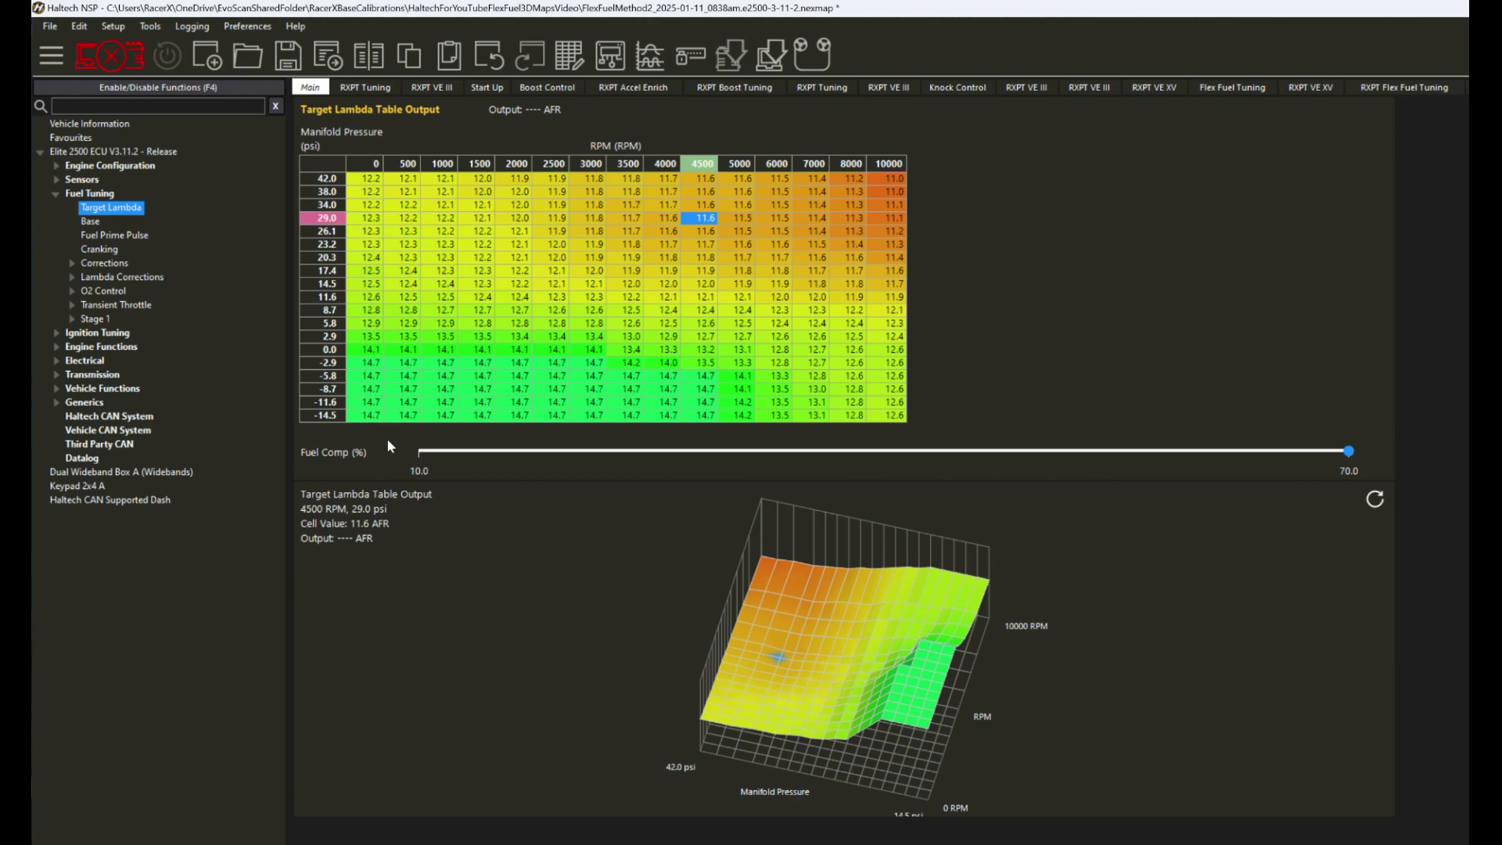
- Compare the Base Fuel Tuning table between 10% and 70% fuel composition, especially 6500 to 10000 RPM at 26.1 to 34.0 psi
left_click(91, 224)
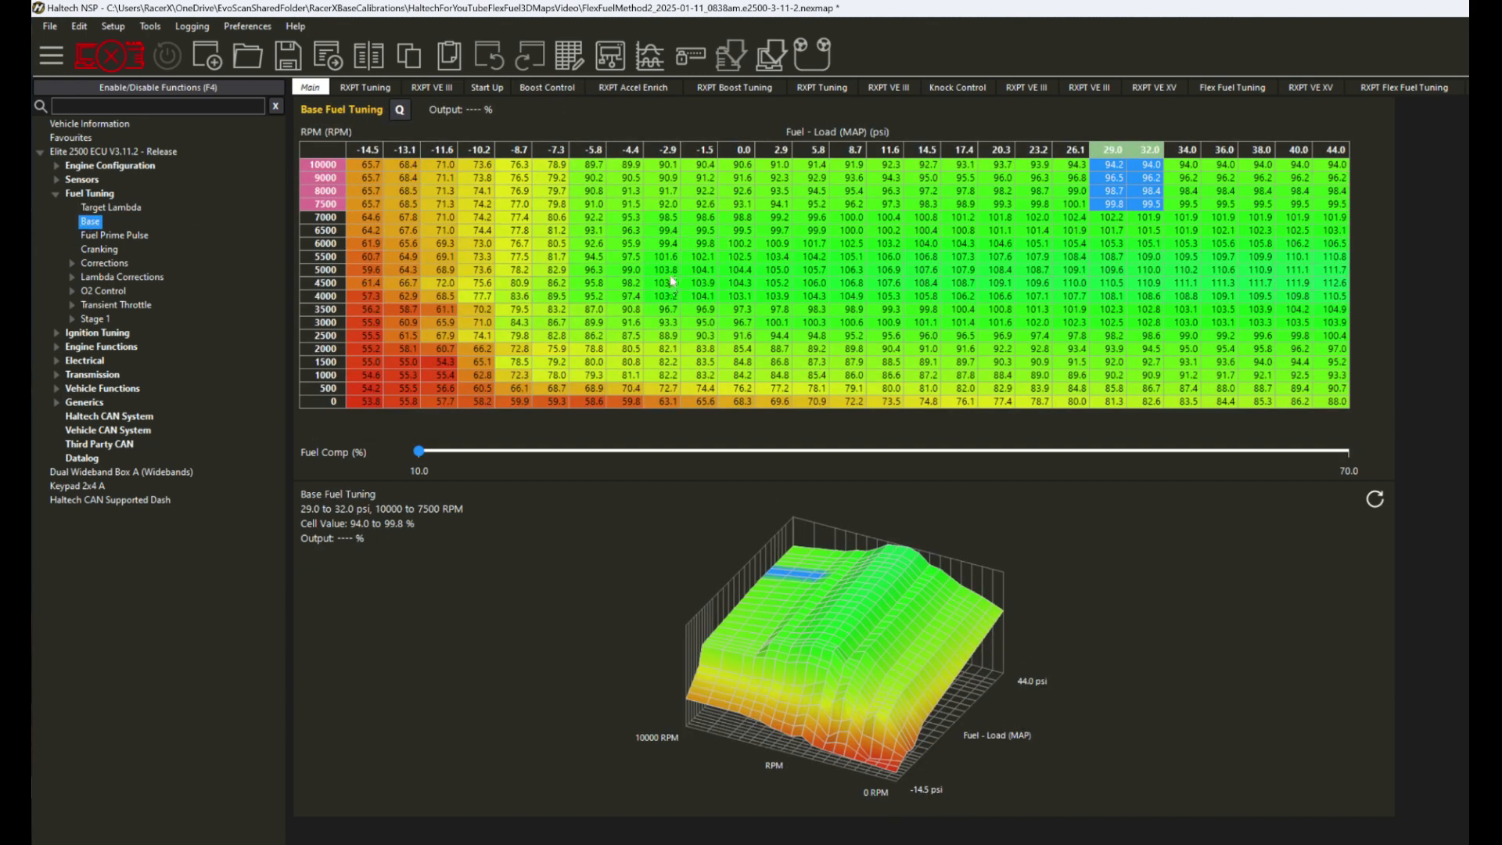
left_click(1031, 219)
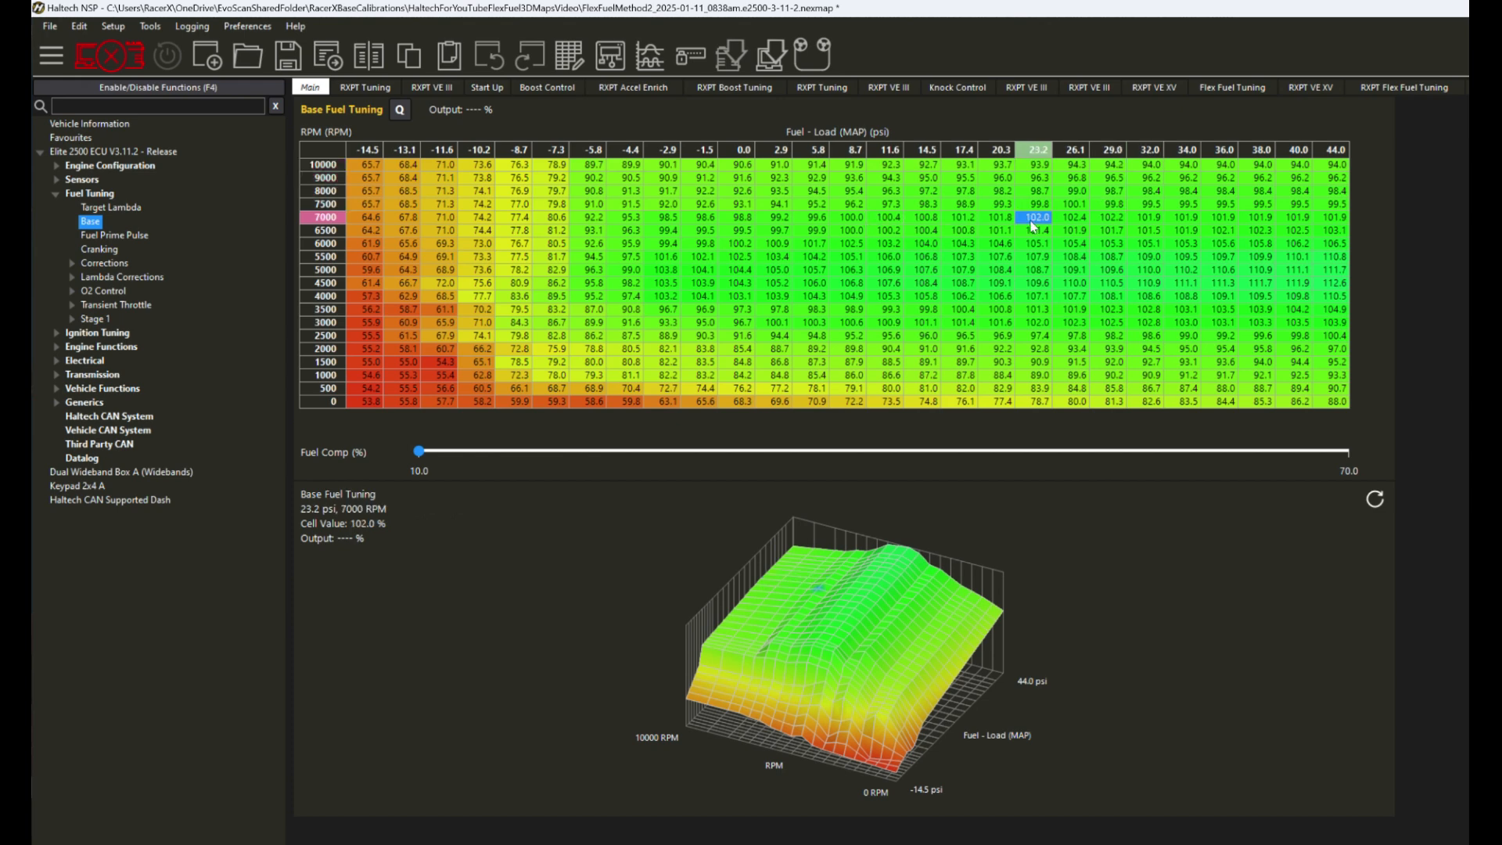
left_click(1339, 456)
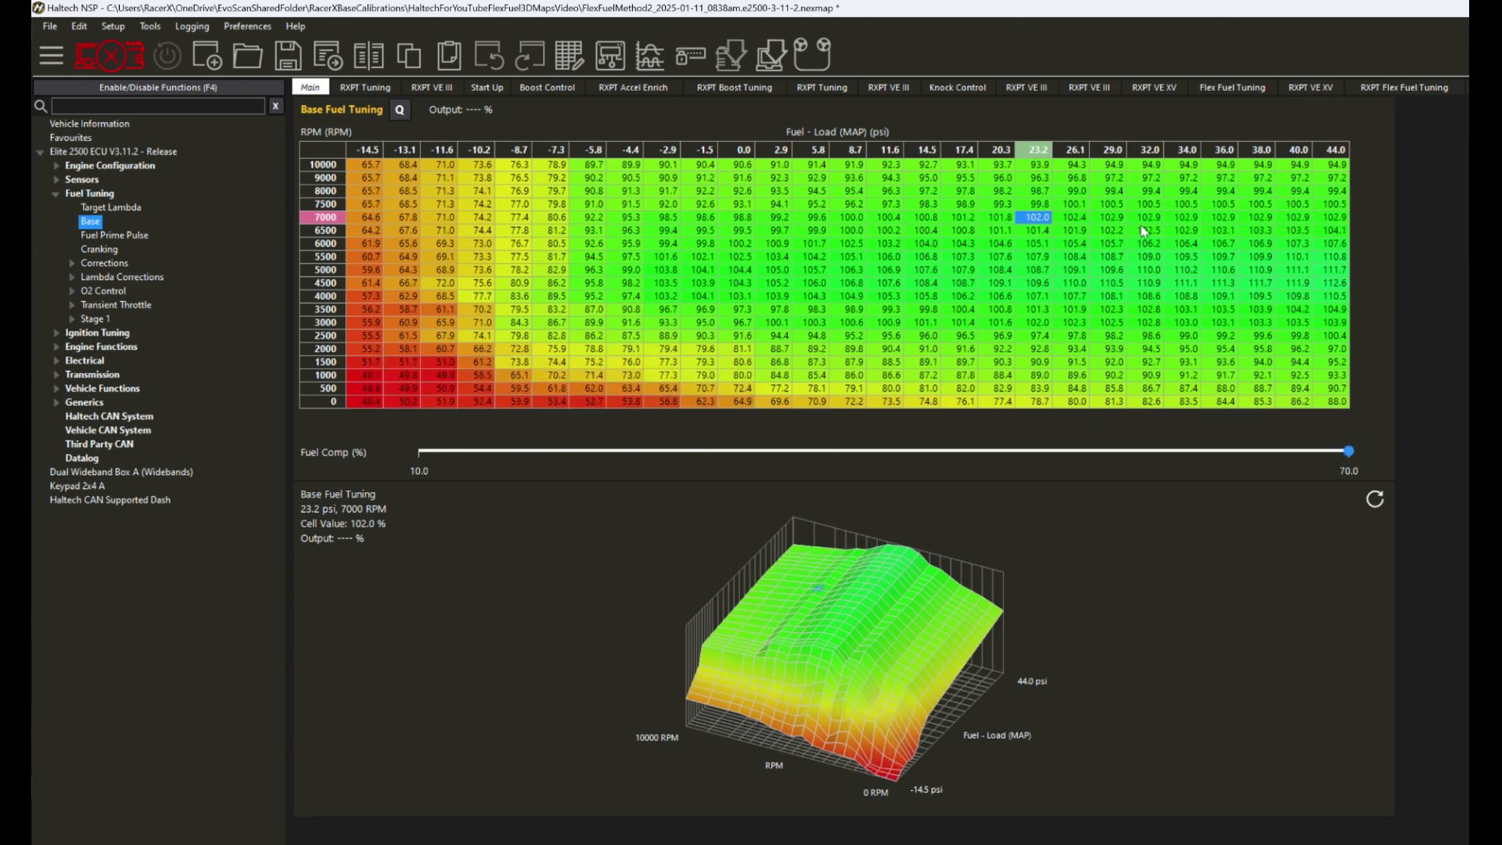
left_click_drag(1100, 190, 1177, 231)
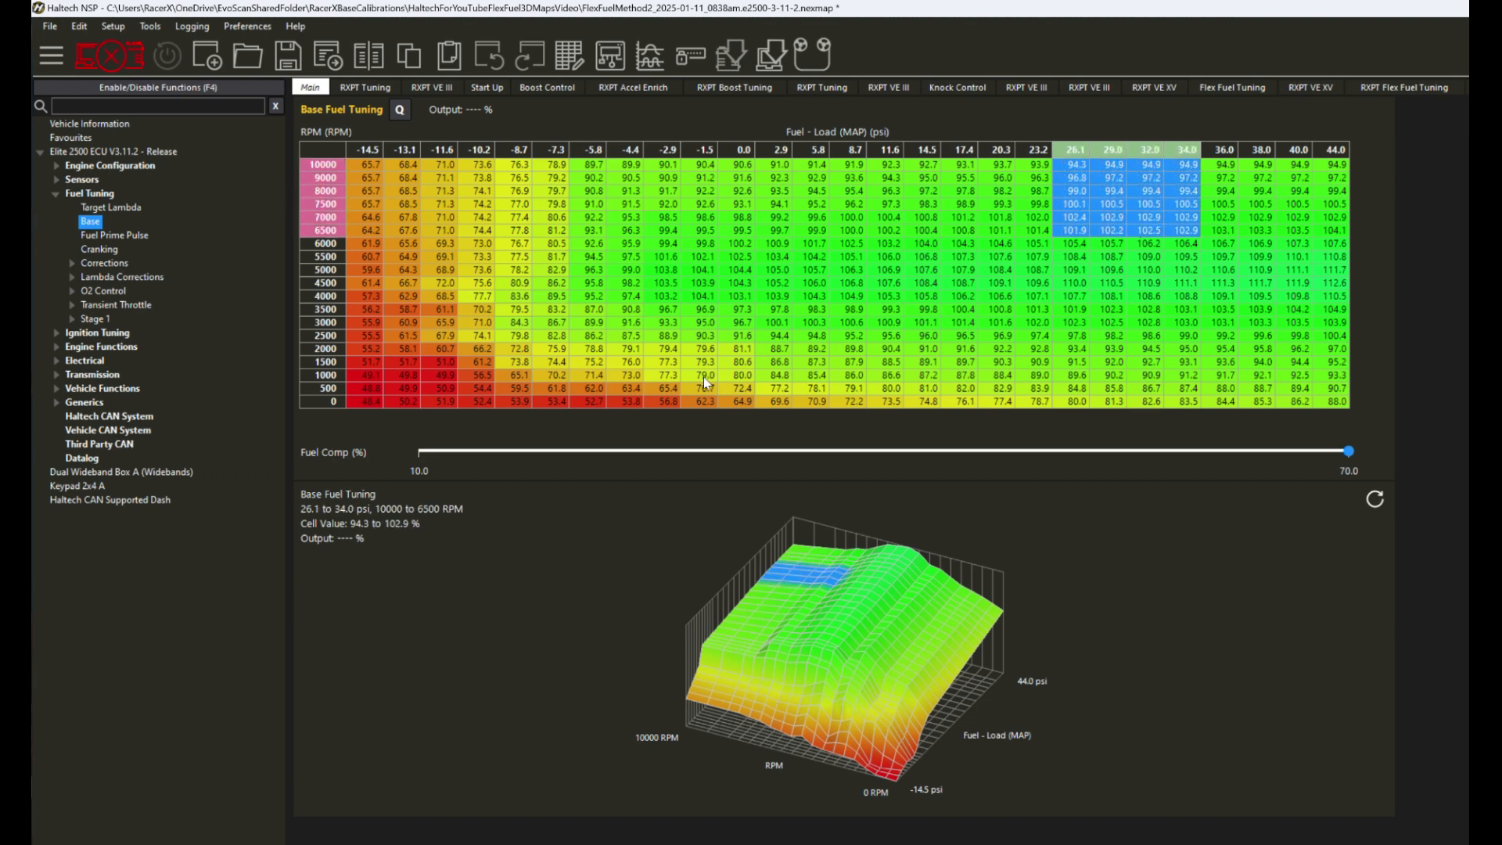
left_click(438, 453)
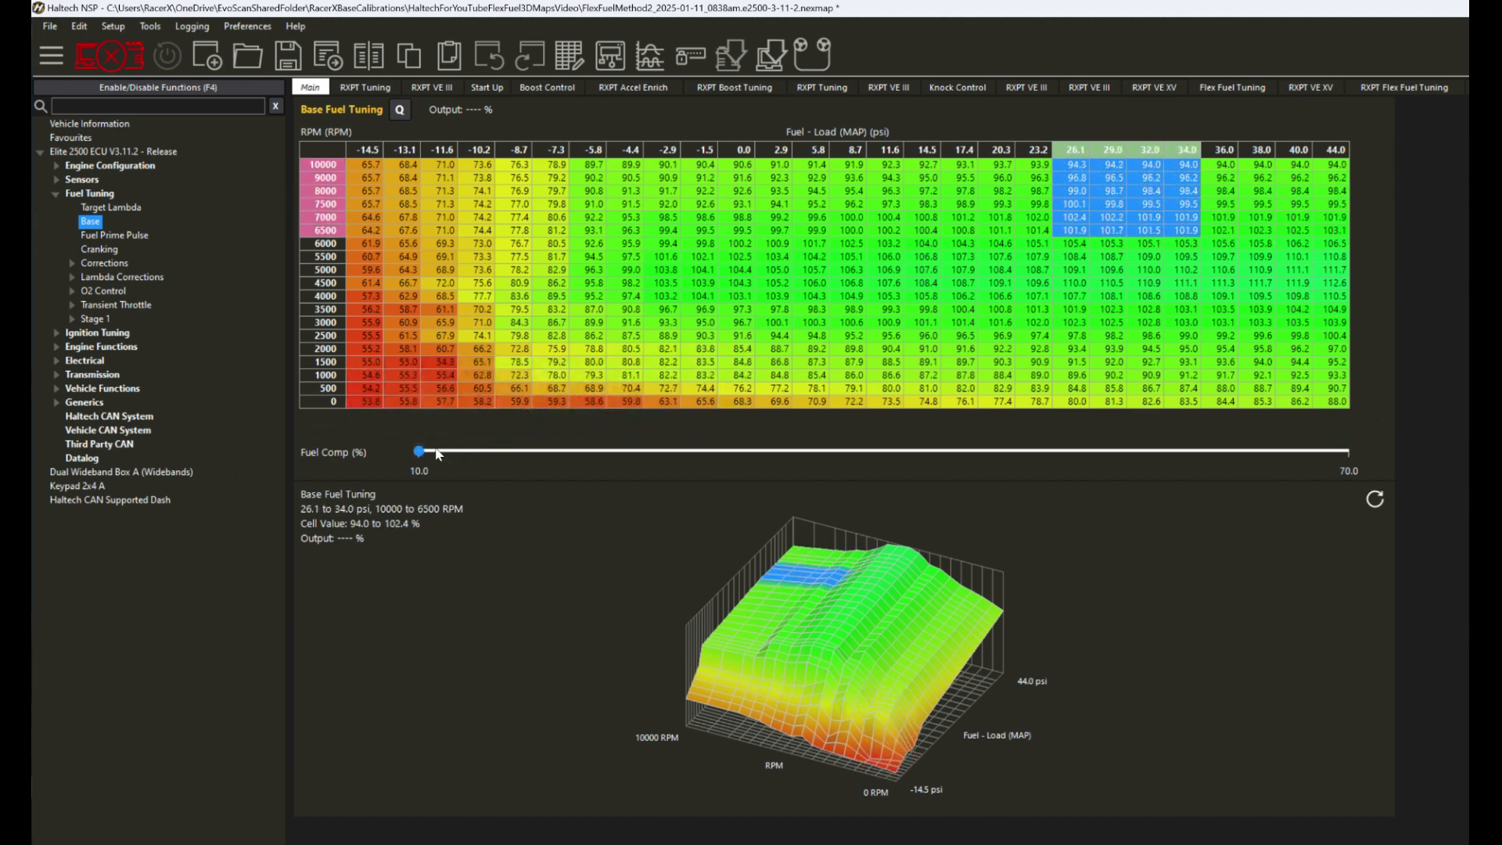
left_click(1322, 452)
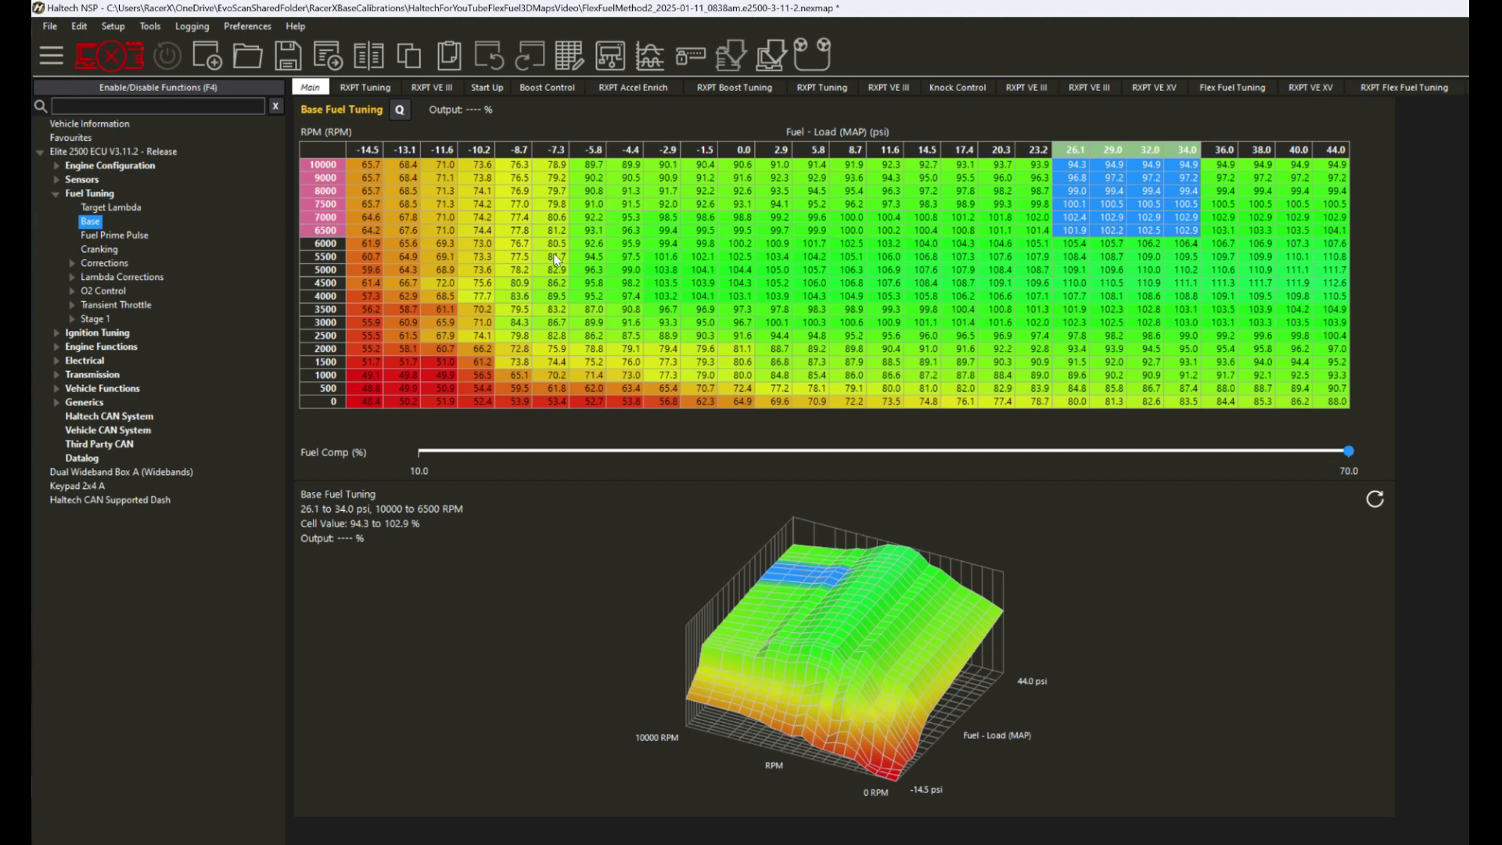
- Open the Base Ignition Angle table and review its axis setup, including the Fuel Composition axis
left_click(54, 194)
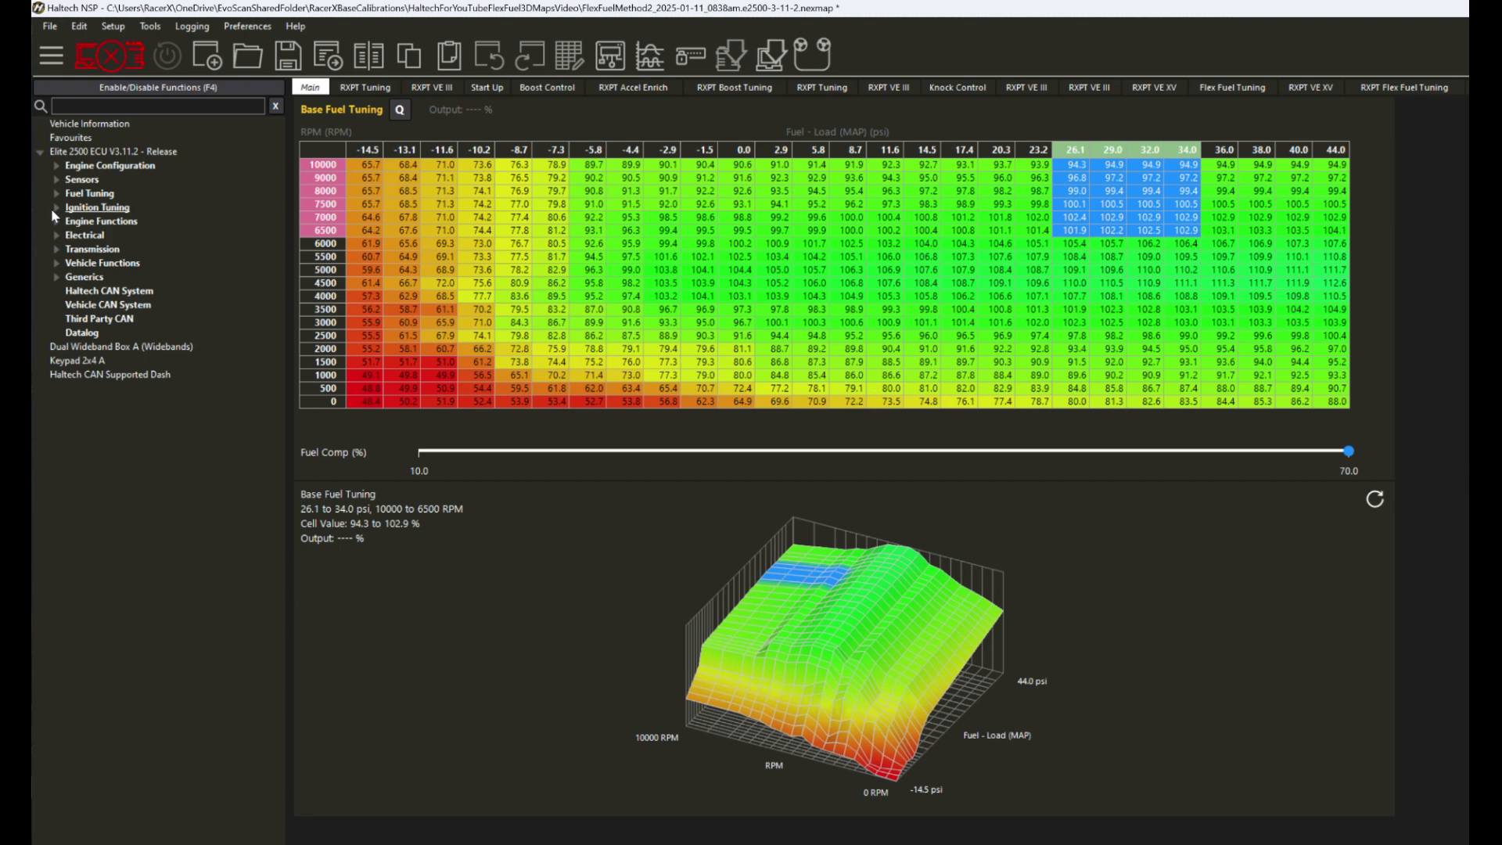
left_click(55, 208)
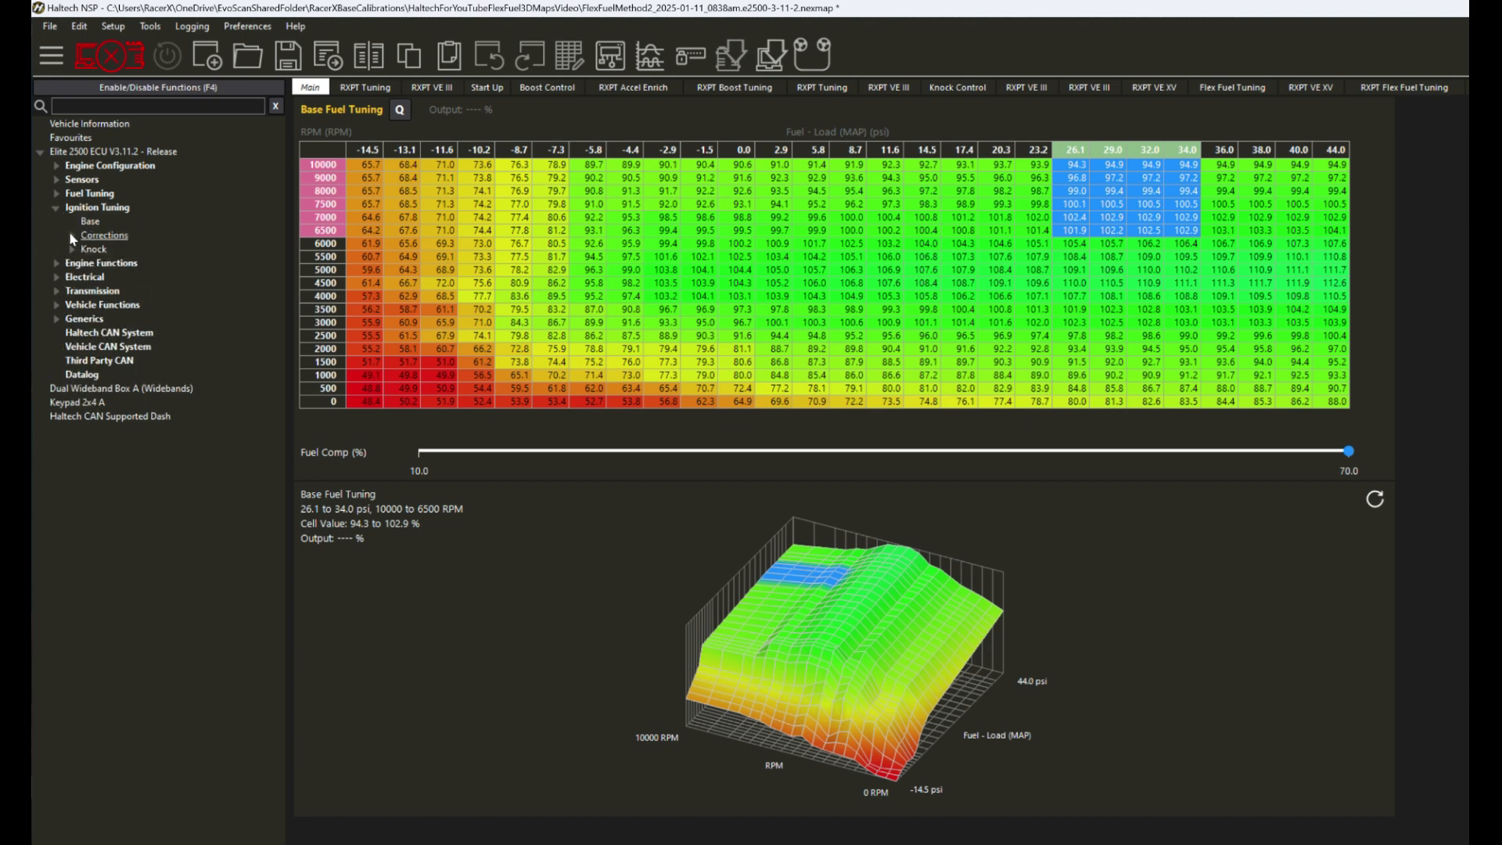
left_click(90, 222)
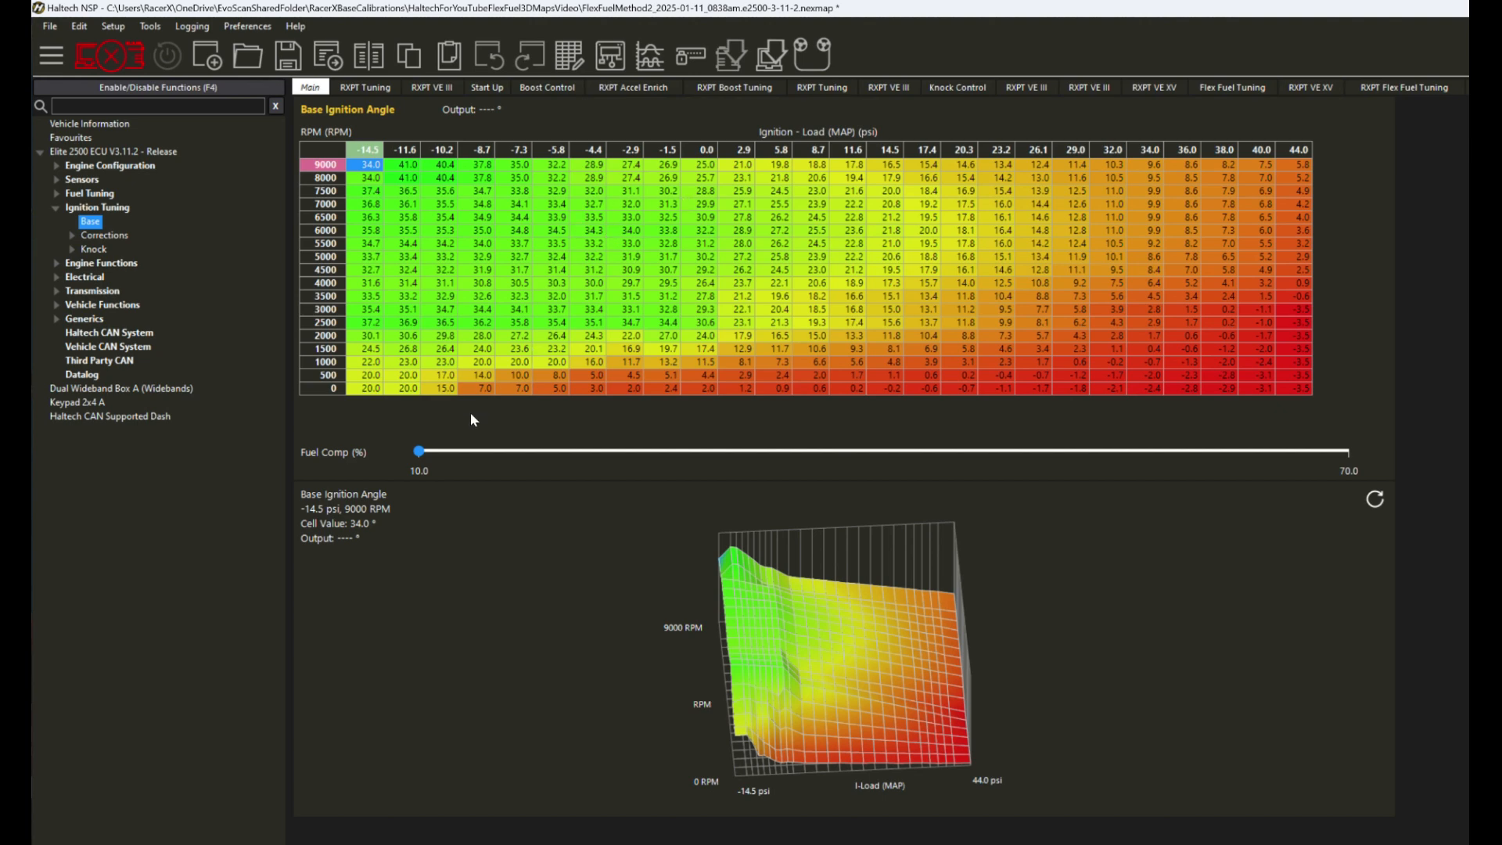
right_click(328, 139)
left_click(414, 175)
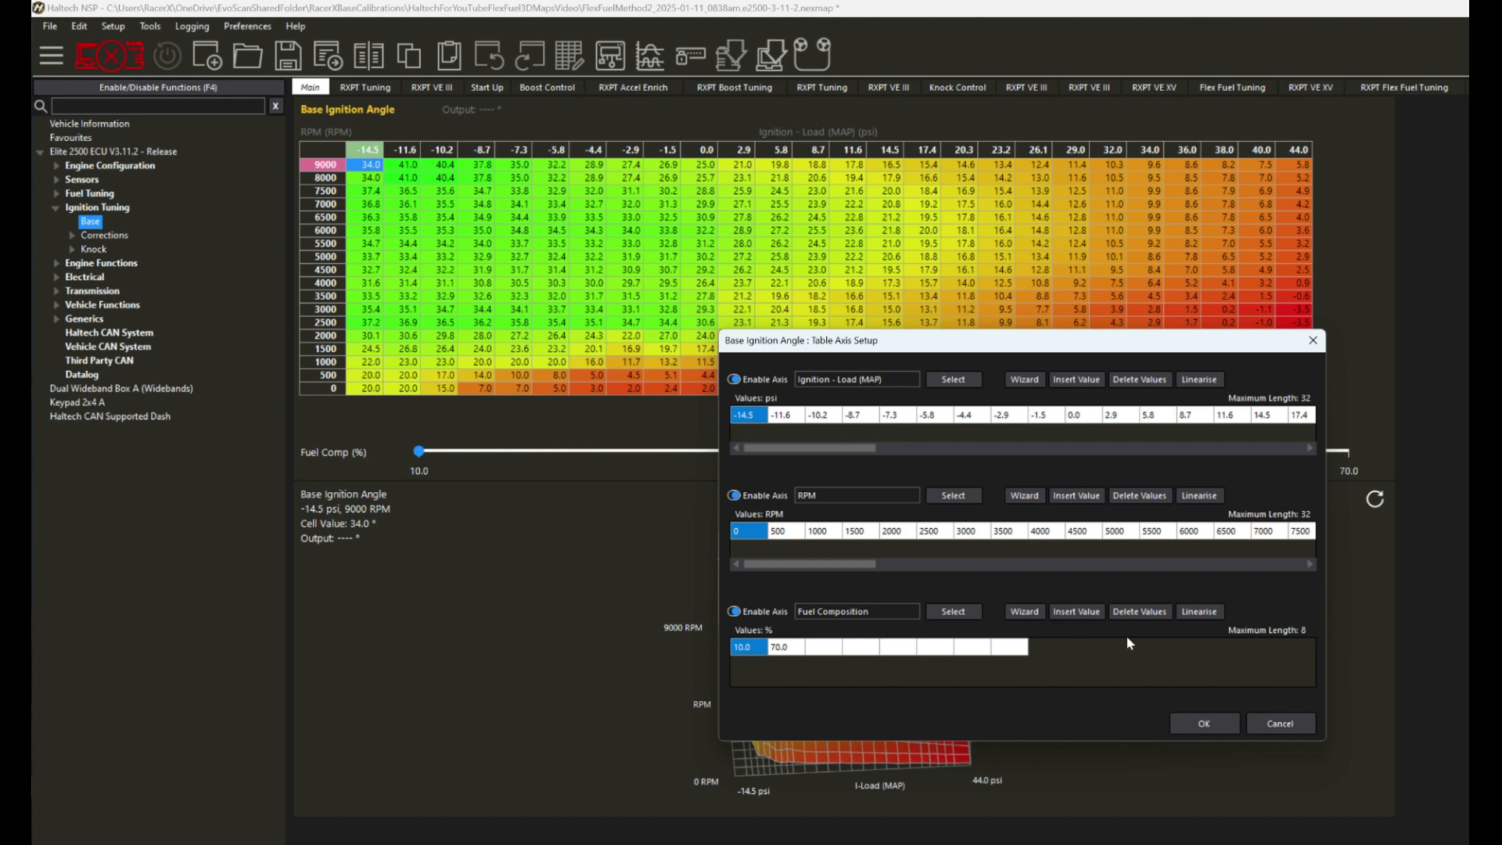
left_click(1202, 721)
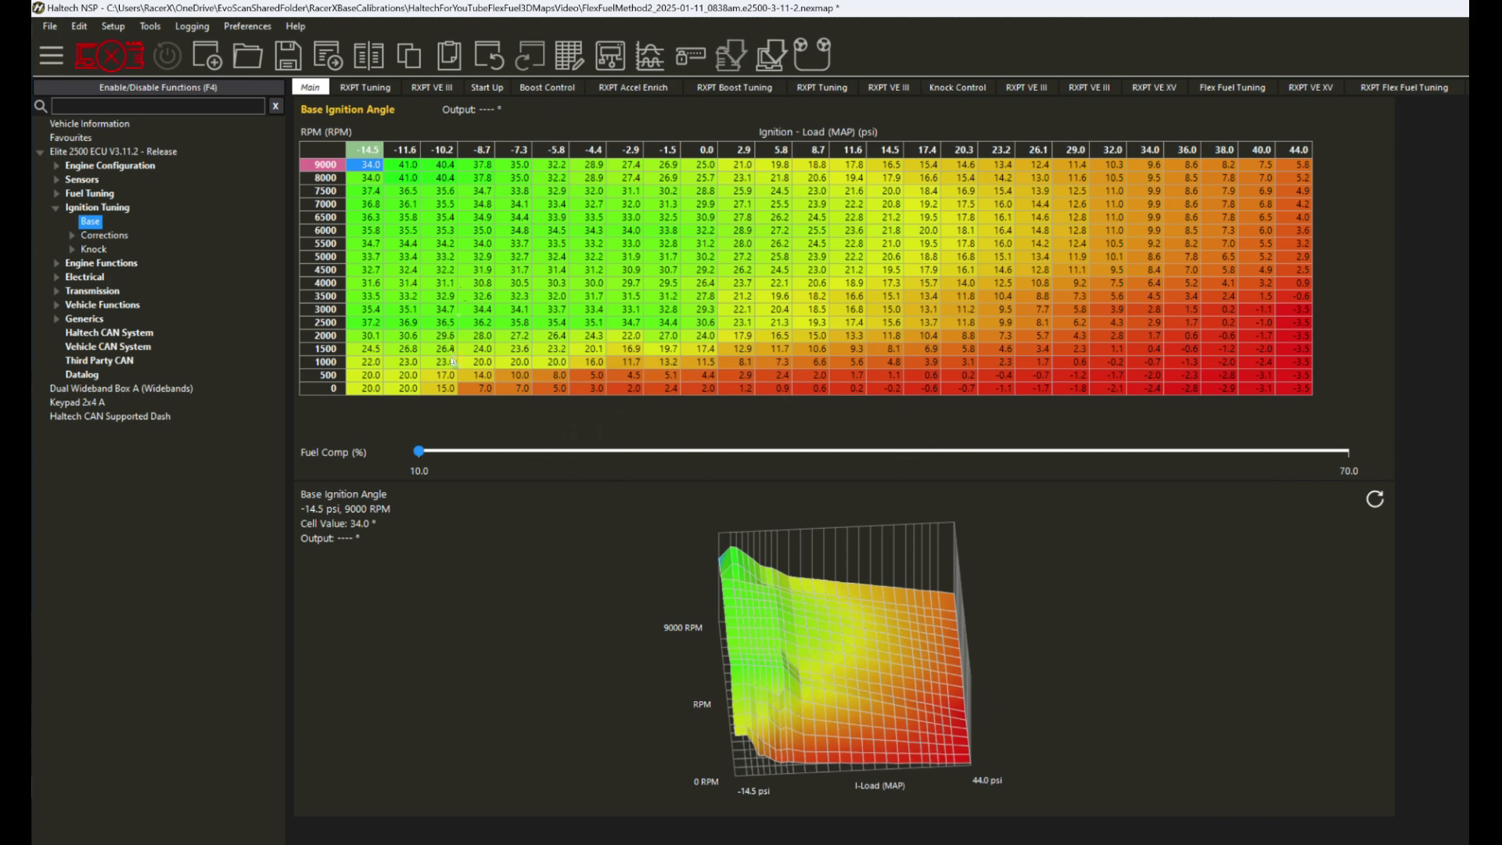
- Compare the Base Ignition Angle cells from 5500 to 7500 RPM and 11.6 to 29.0 psi between 10% and 70% fuel composition
left_click_drag(365, 149, 519, 149)
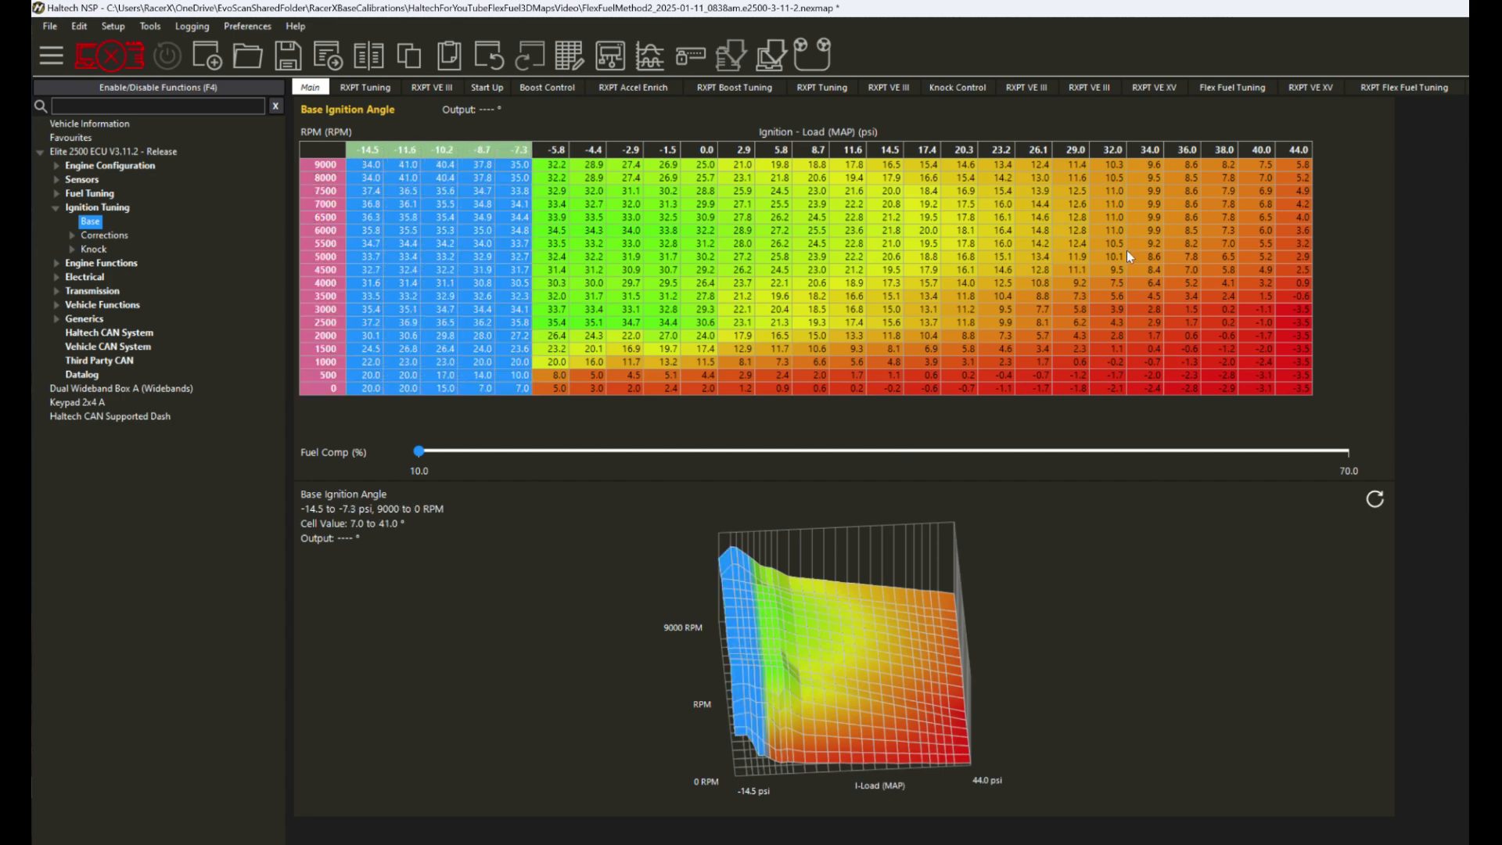
left_click_drag(1100, 242, 1236, 275)
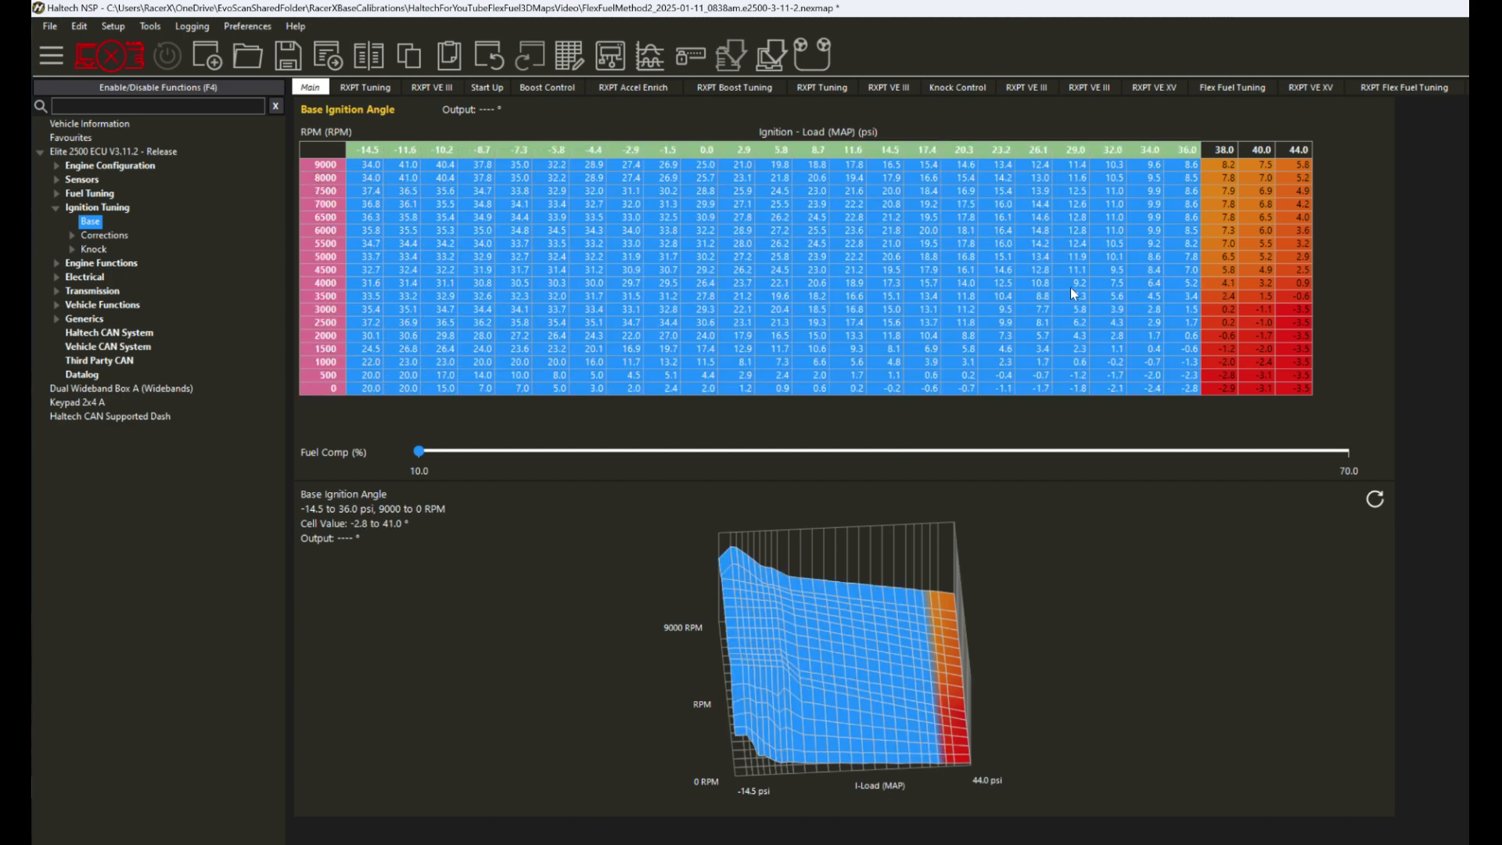
left_click(1072, 286)
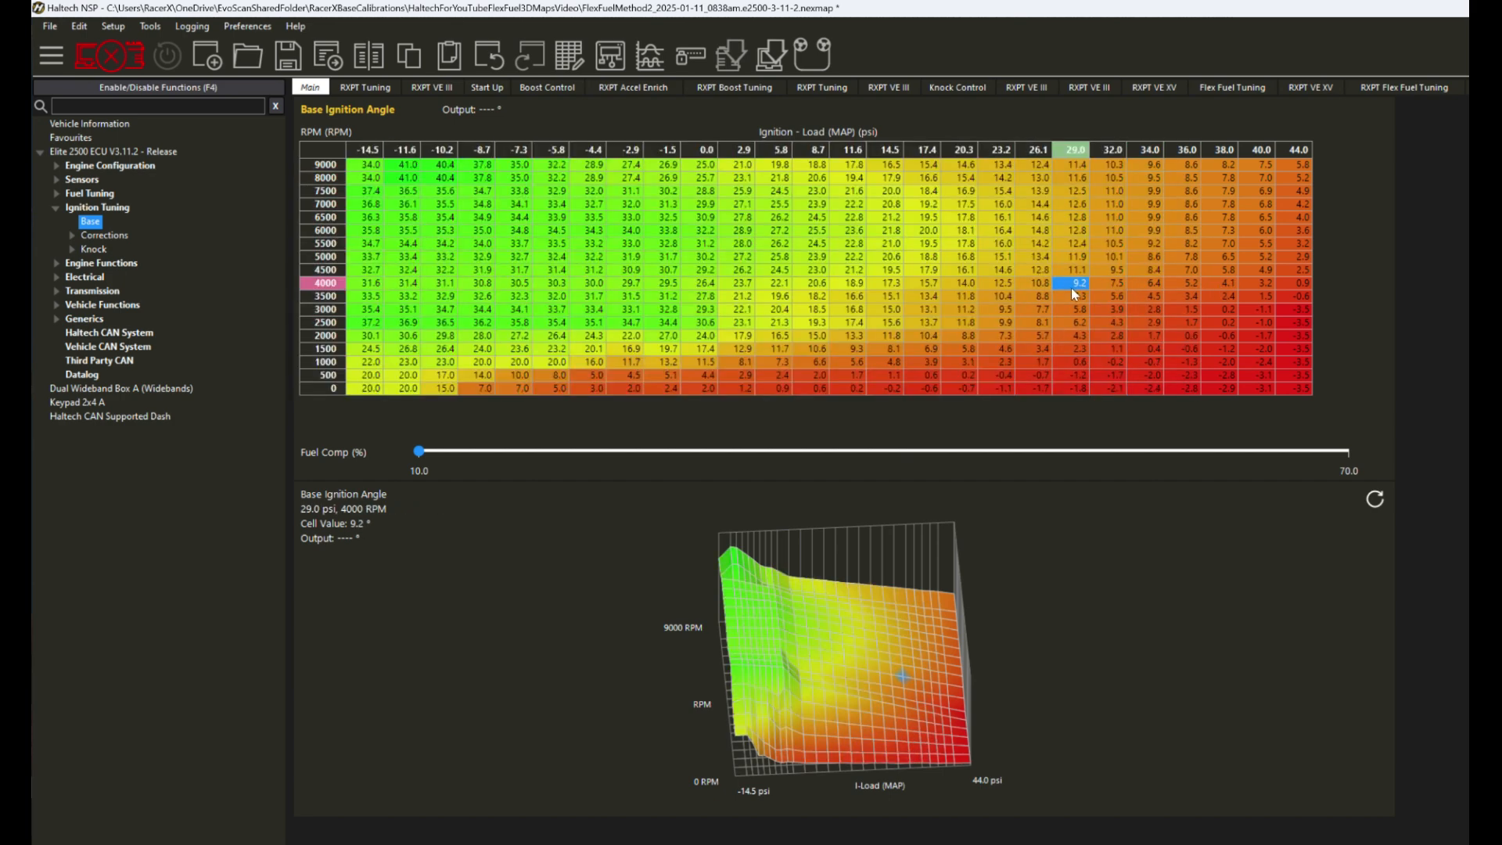
left_click(1332, 452)
left_click_drag(858, 191, 1077, 243)
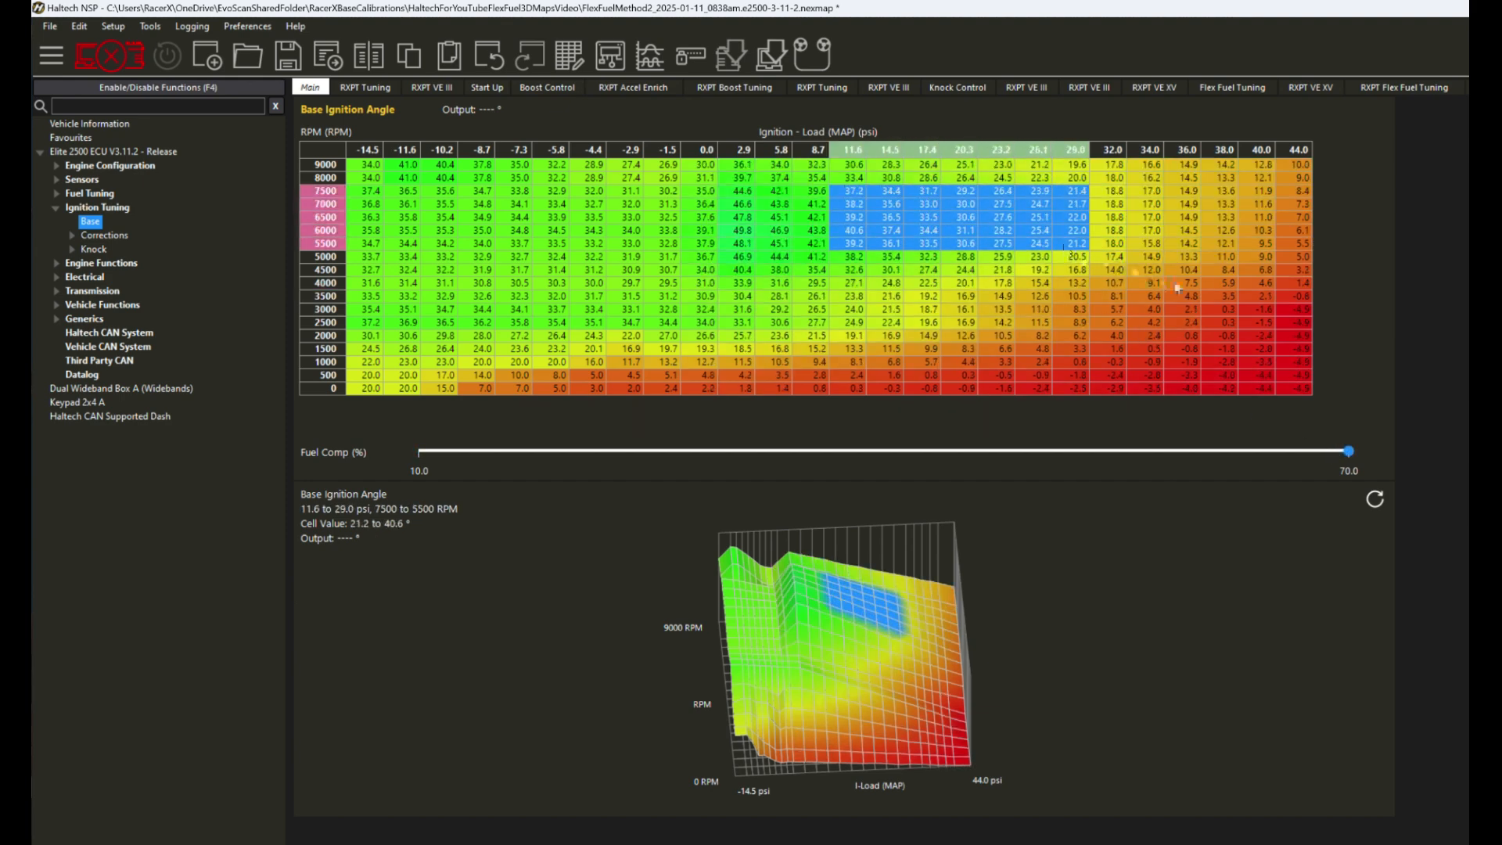
left_click(420, 451)
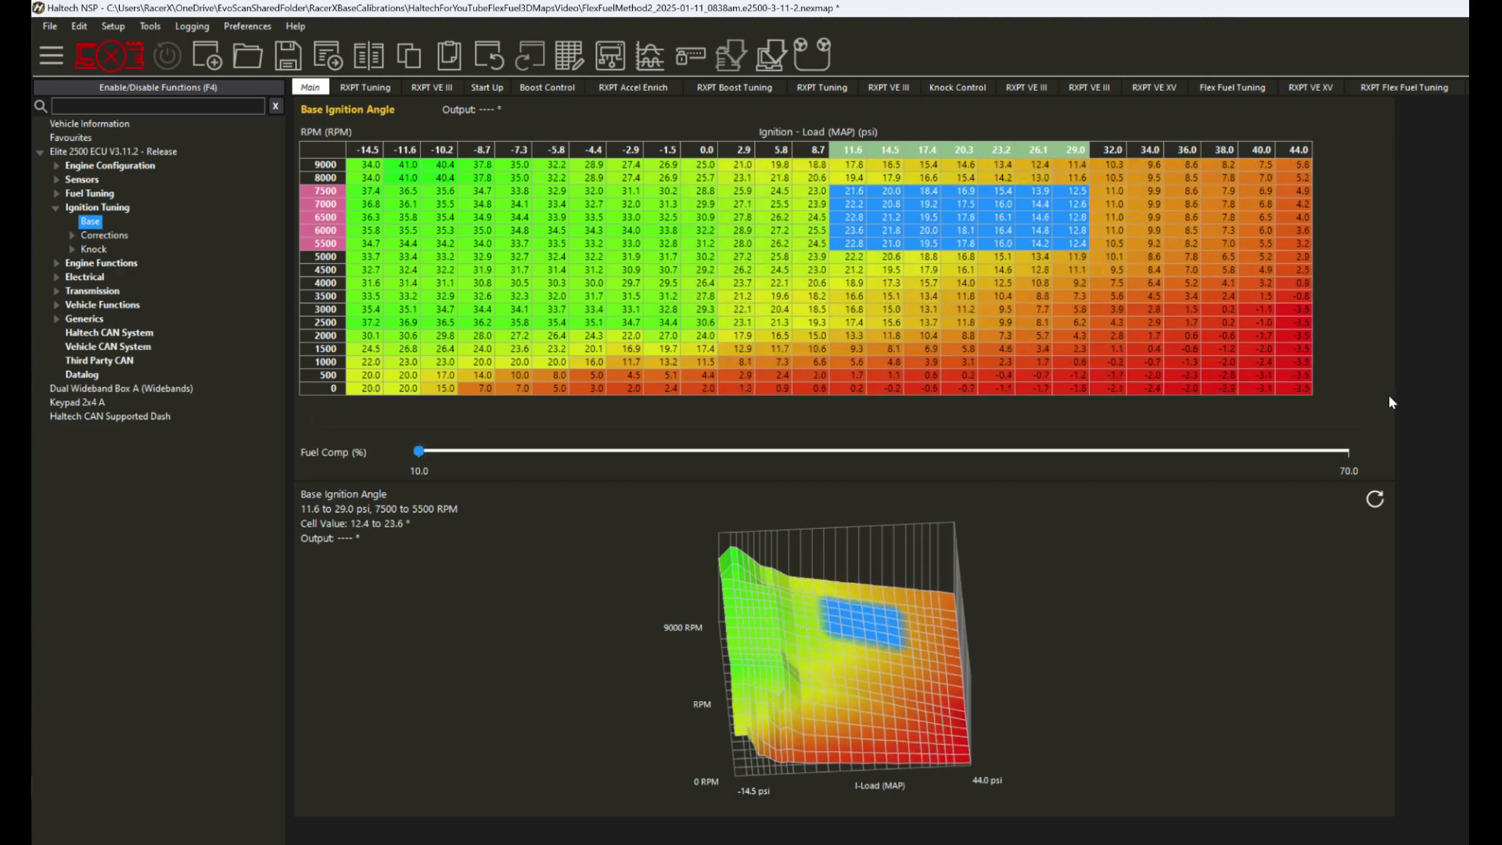
left_click(1322, 450)
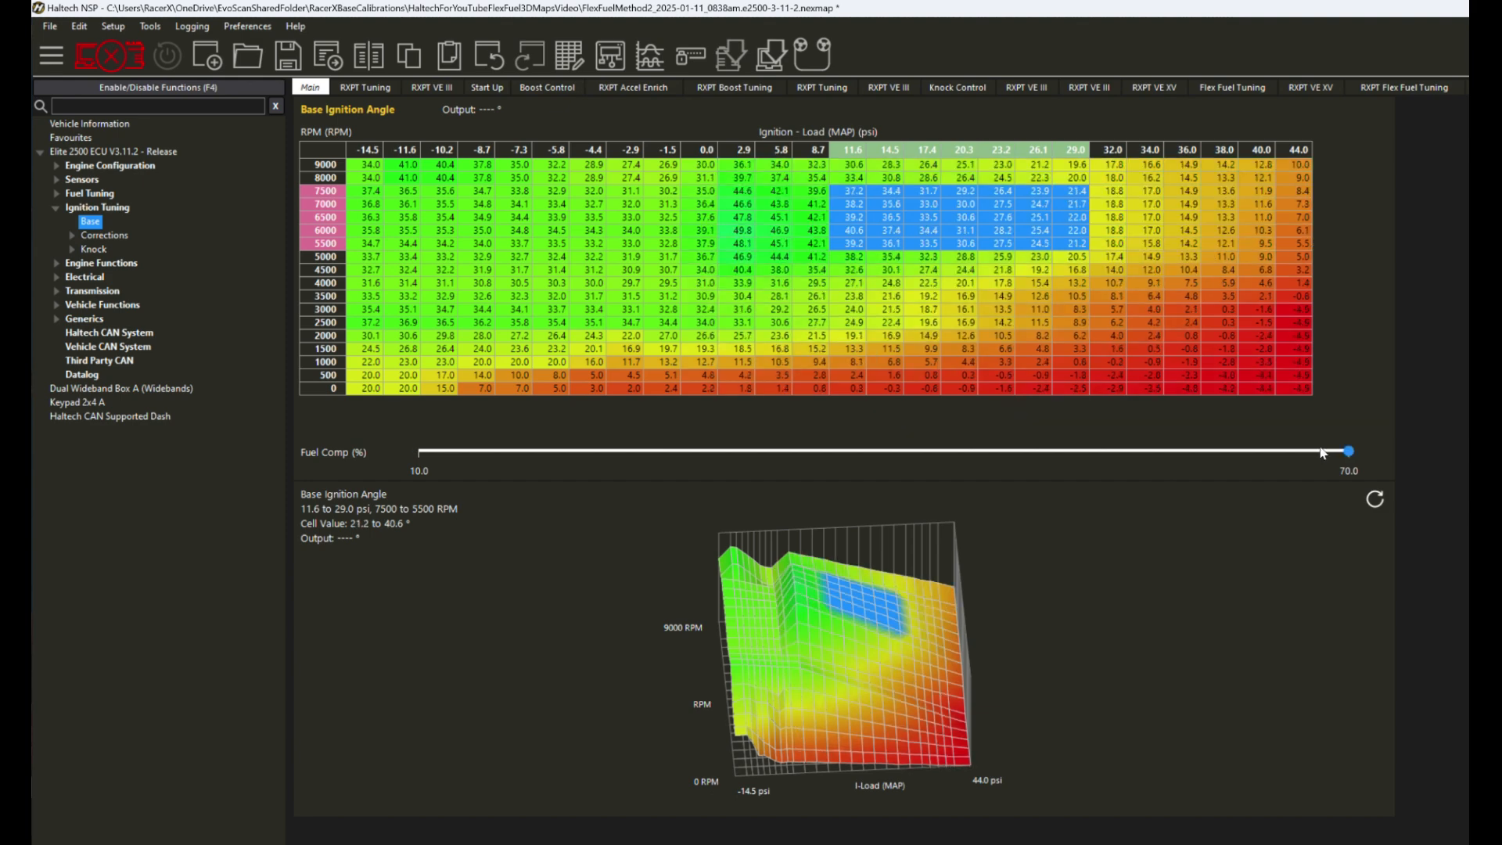
- View the Closed Loop Base Duty Cycle table in the engine's Boost Control functions
left_click(54, 208)
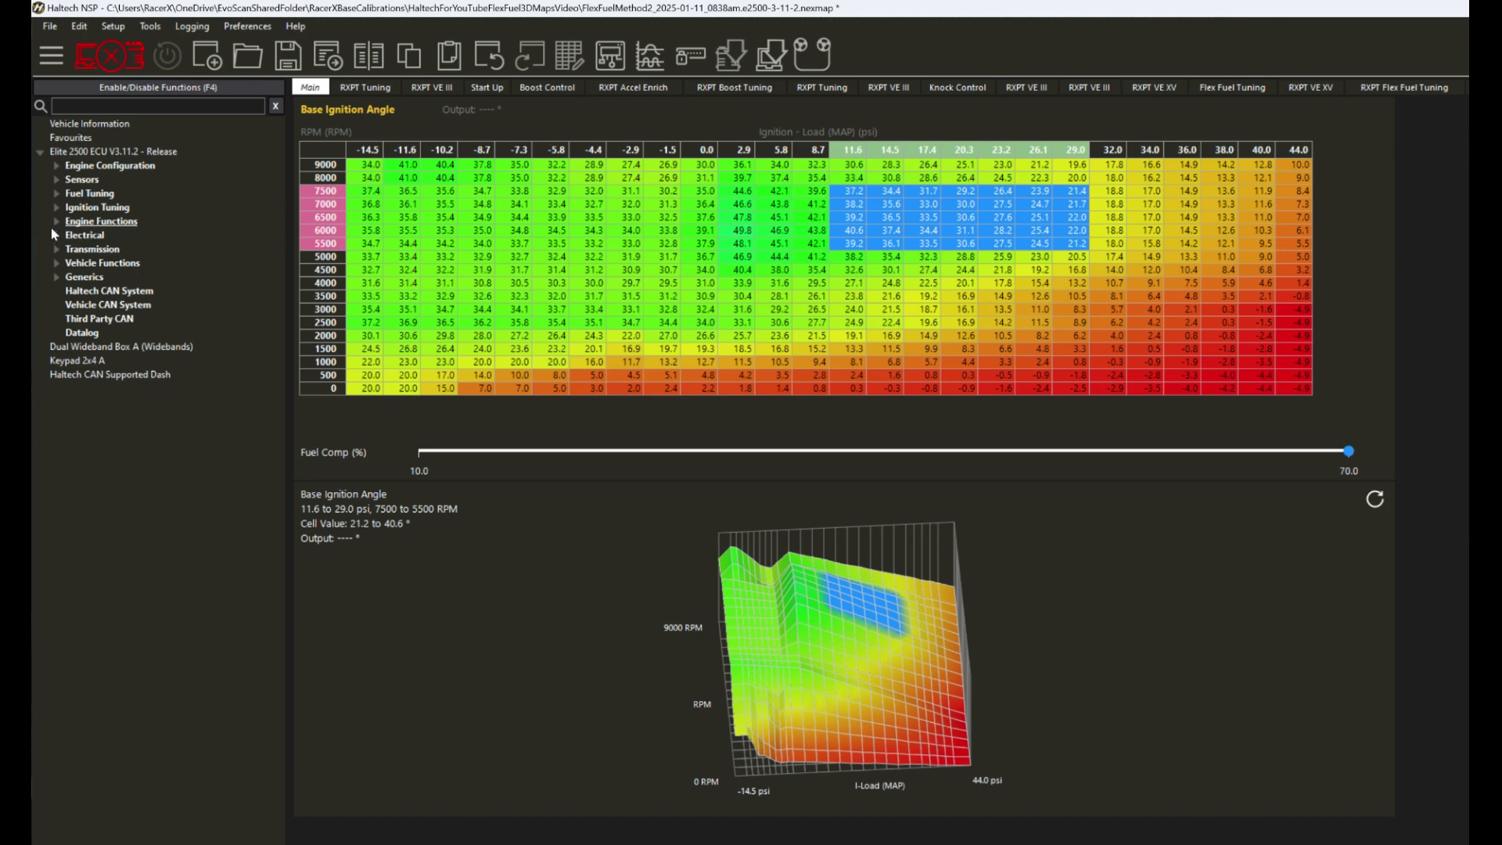
left_click(57, 222)
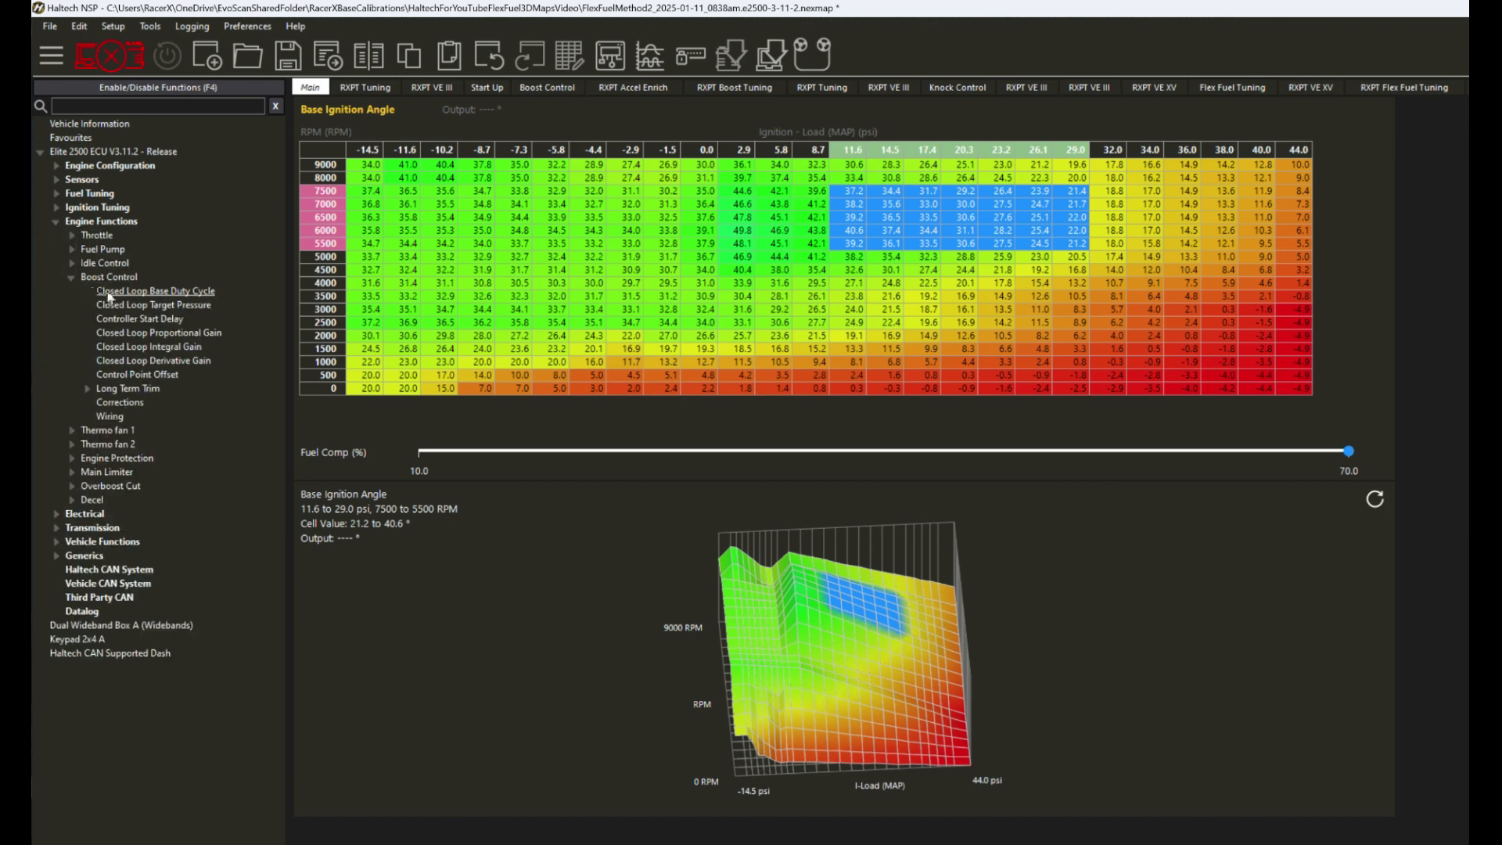
left_click(169, 293)
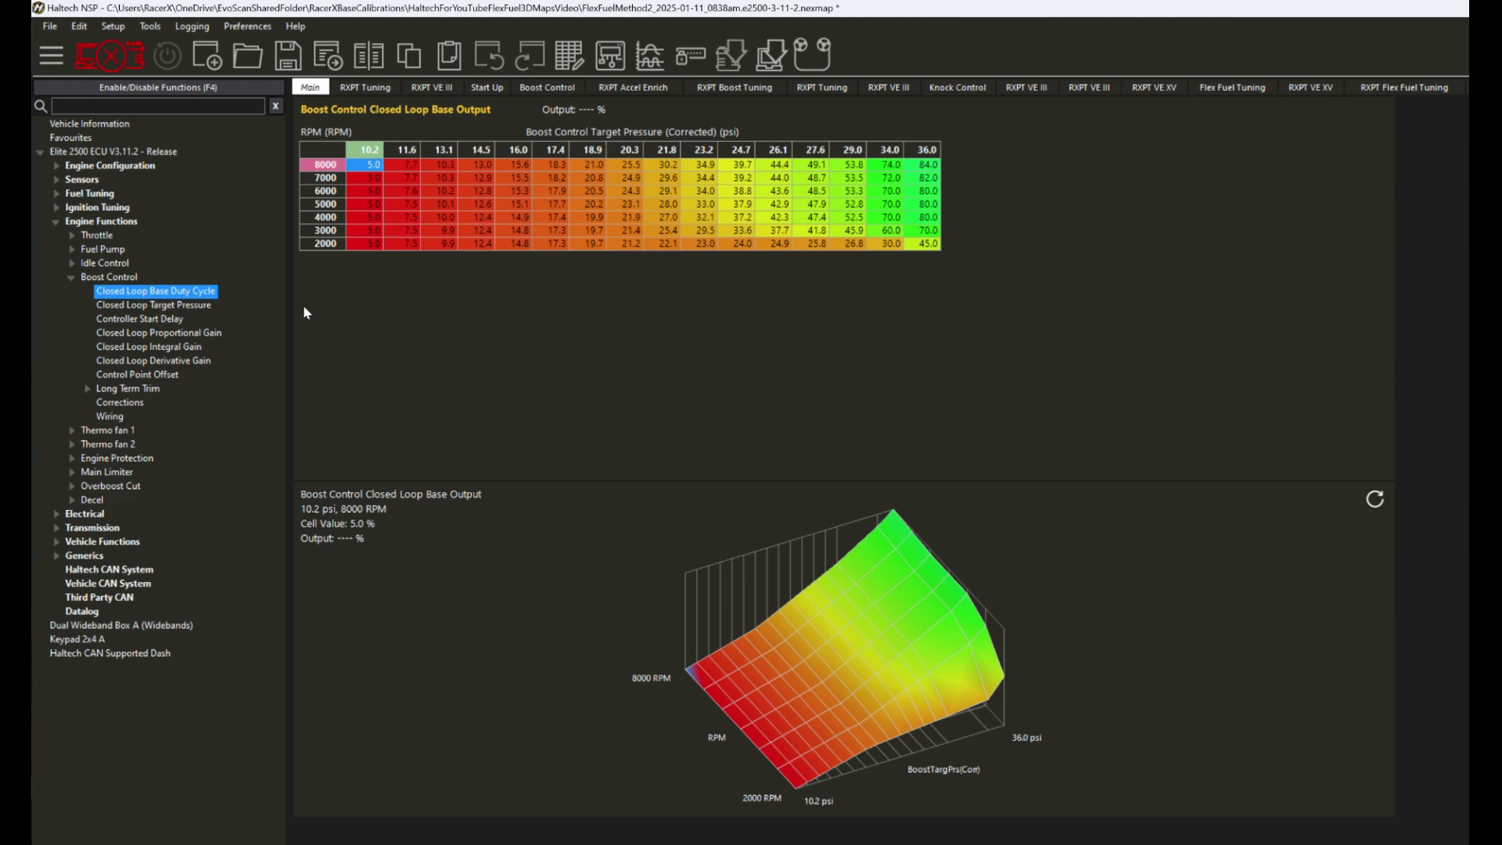
- Open the Closed Loop Target Pressure table and review its RPM, Vehicle Speed and Fuel Composition axis setup
left_click(179, 310)
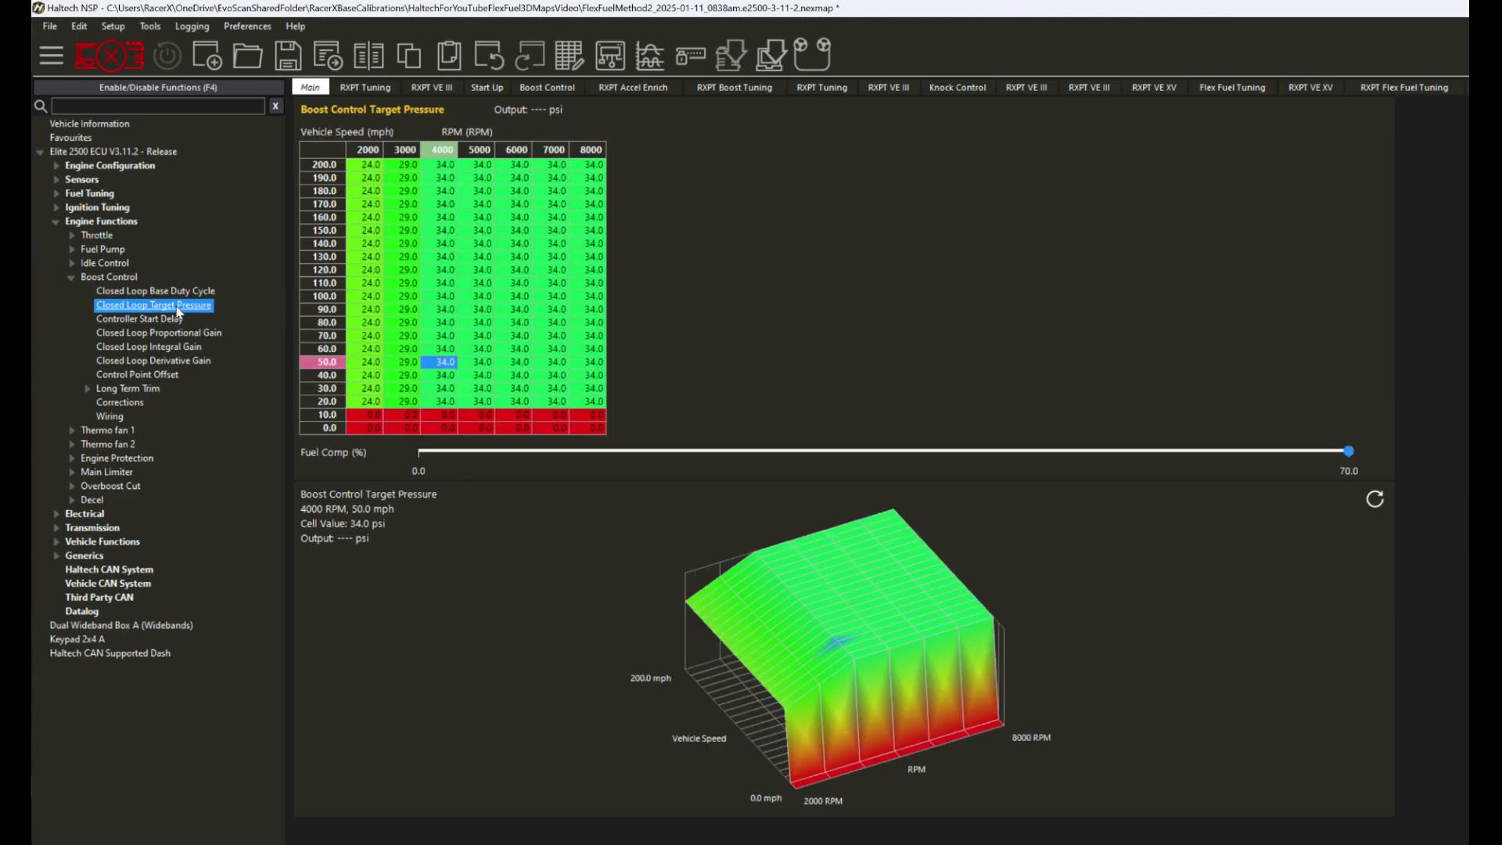
right_click(329, 148)
left_click(367, 187)
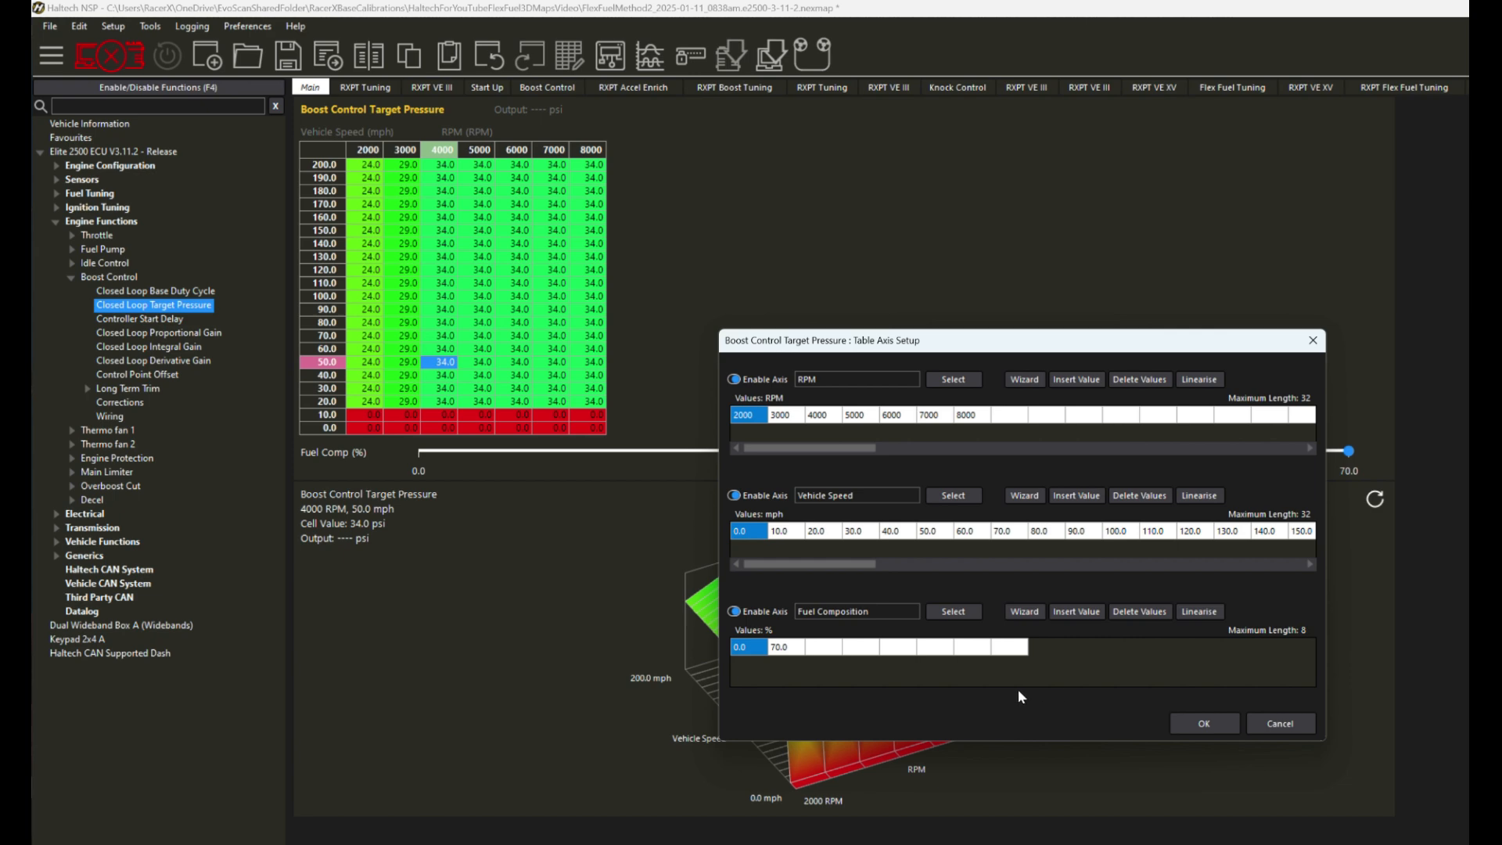
left_click(1205, 724)
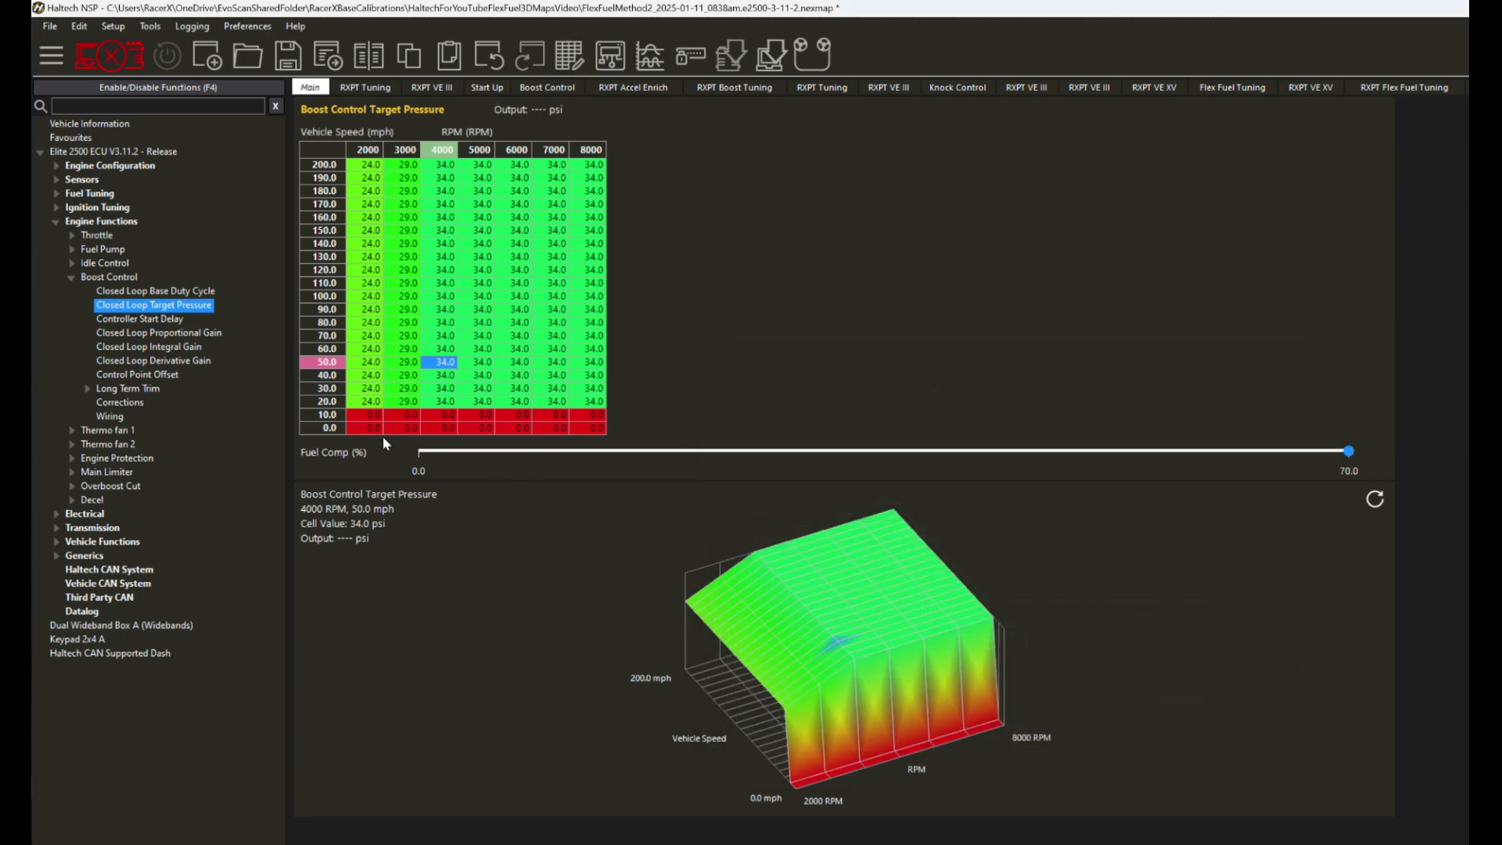
- Compare the boost target pressures from 4000 to 8000 RPM and 20 to 200 mph between 0% and 70% fuel composition
left_click(427, 452)
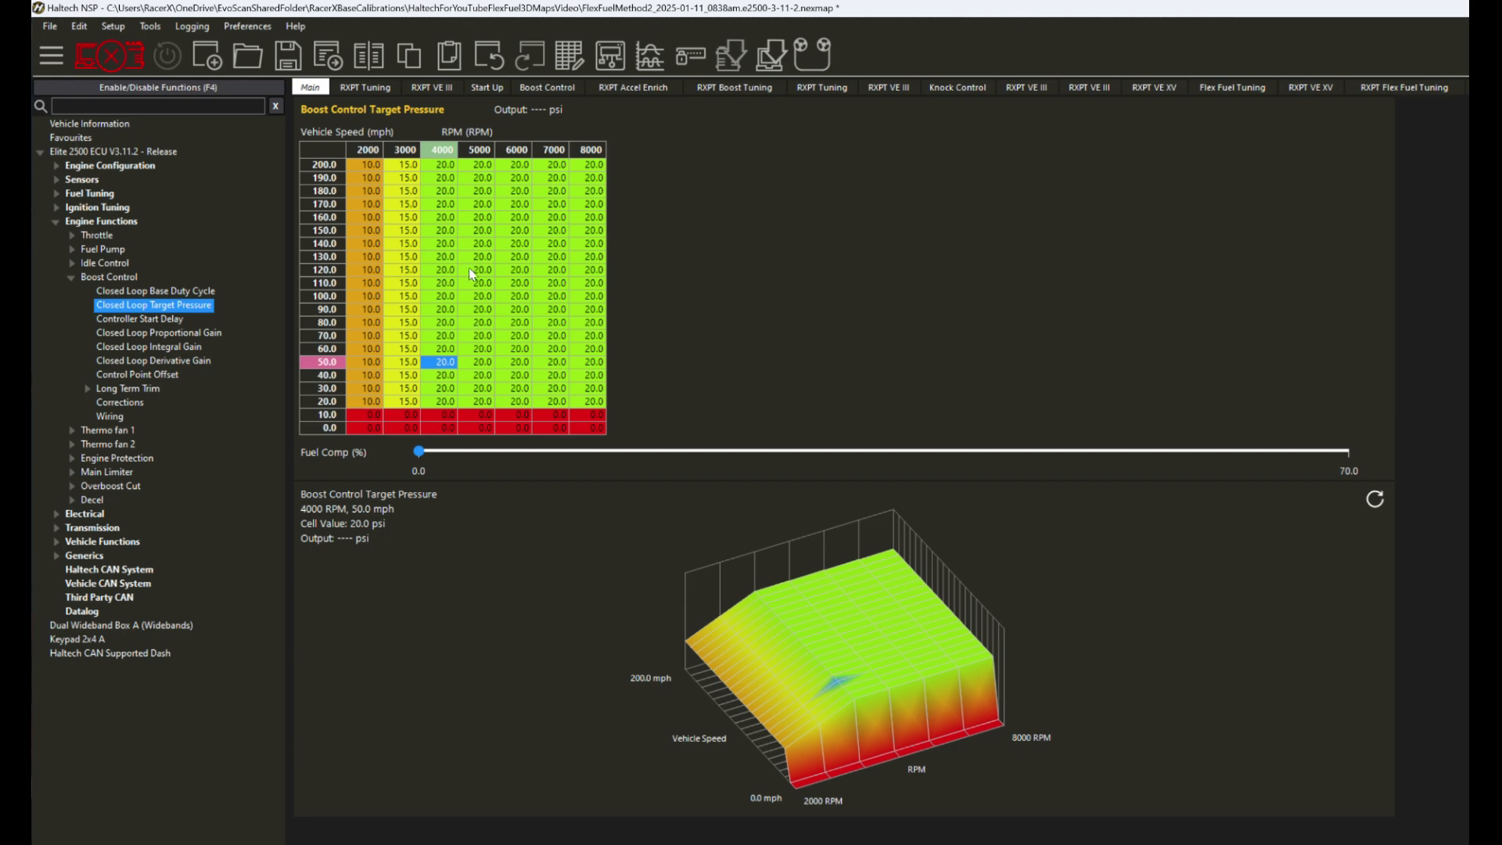
left_click_drag(443, 165, 605, 403)
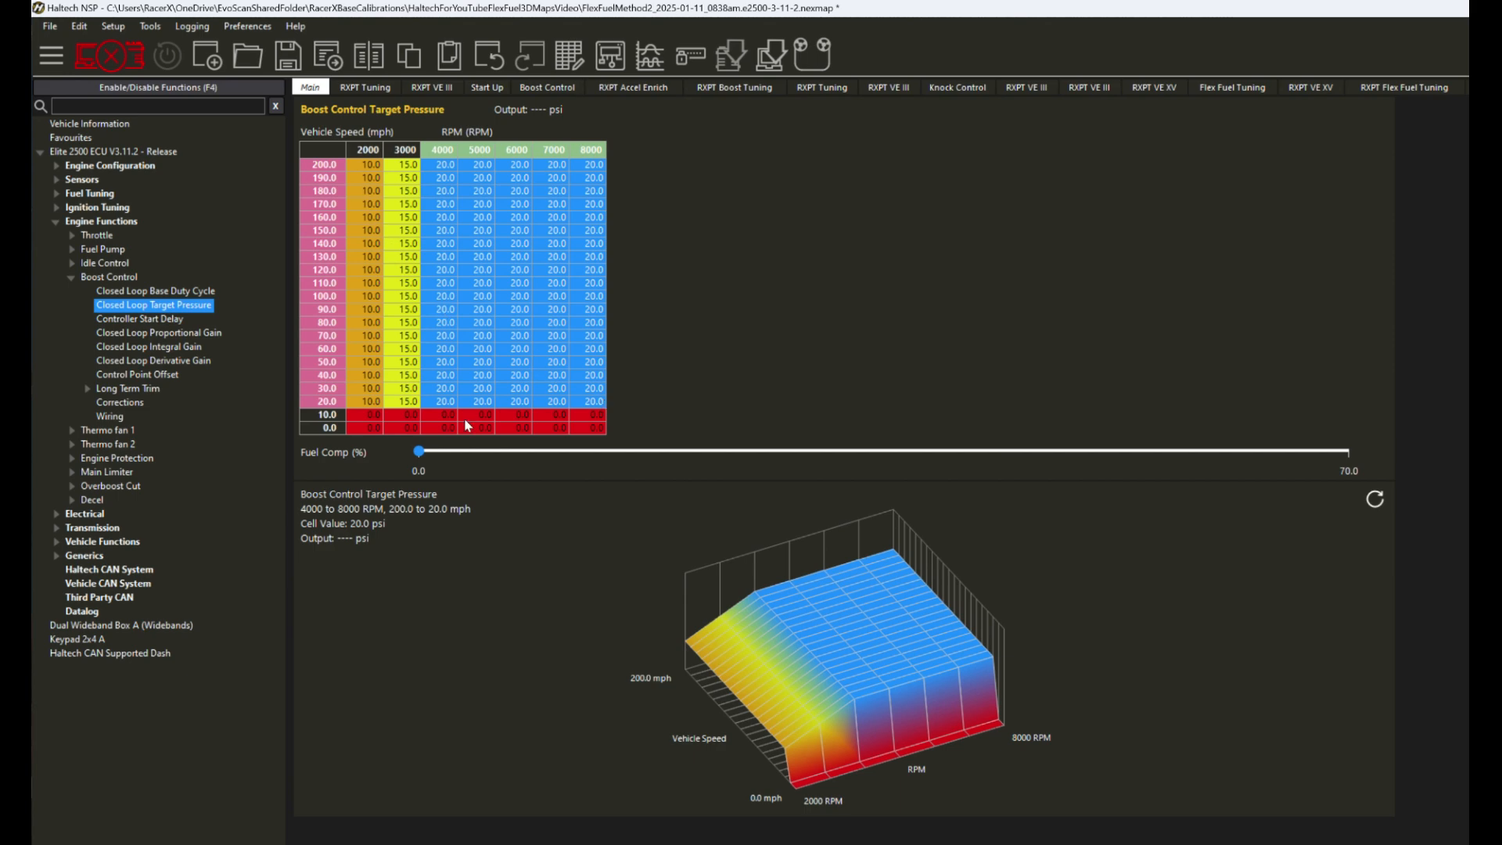
left_click(1337, 455)
left_click(445, 269)
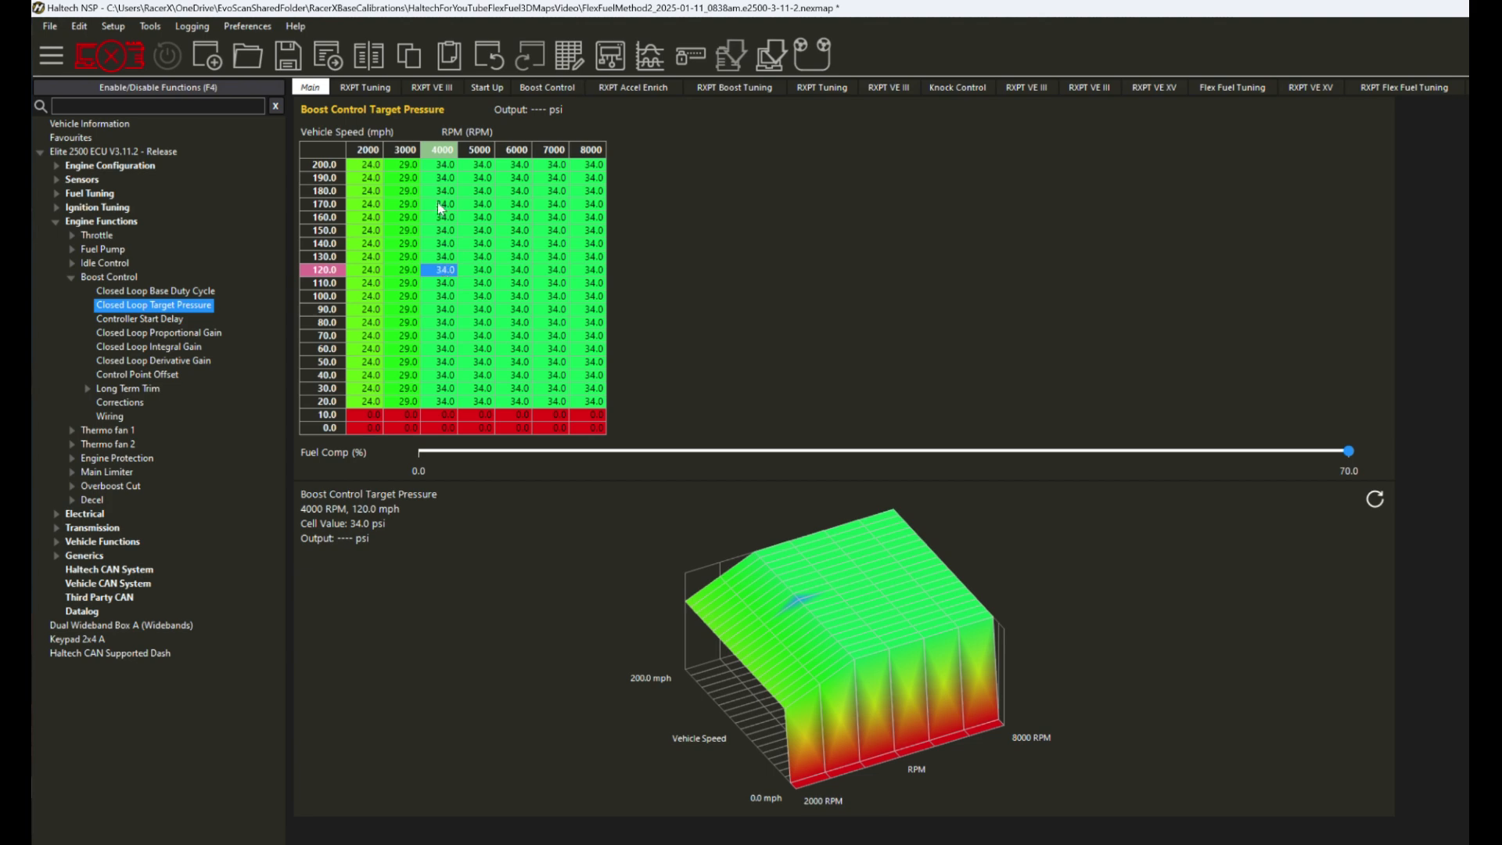
left_click_drag(445, 165, 604, 402)
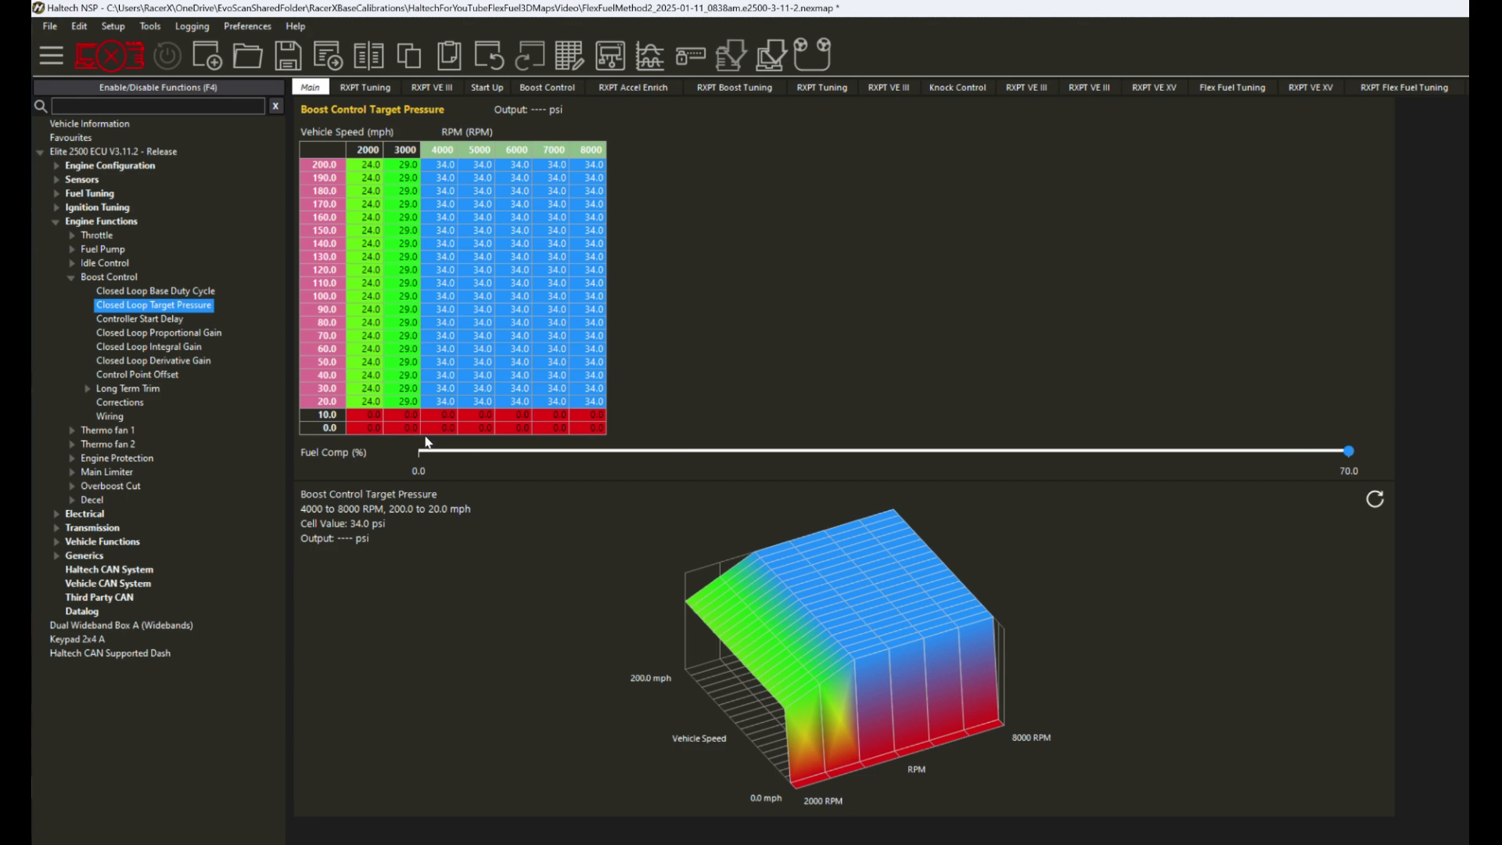
left_click(444, 450)
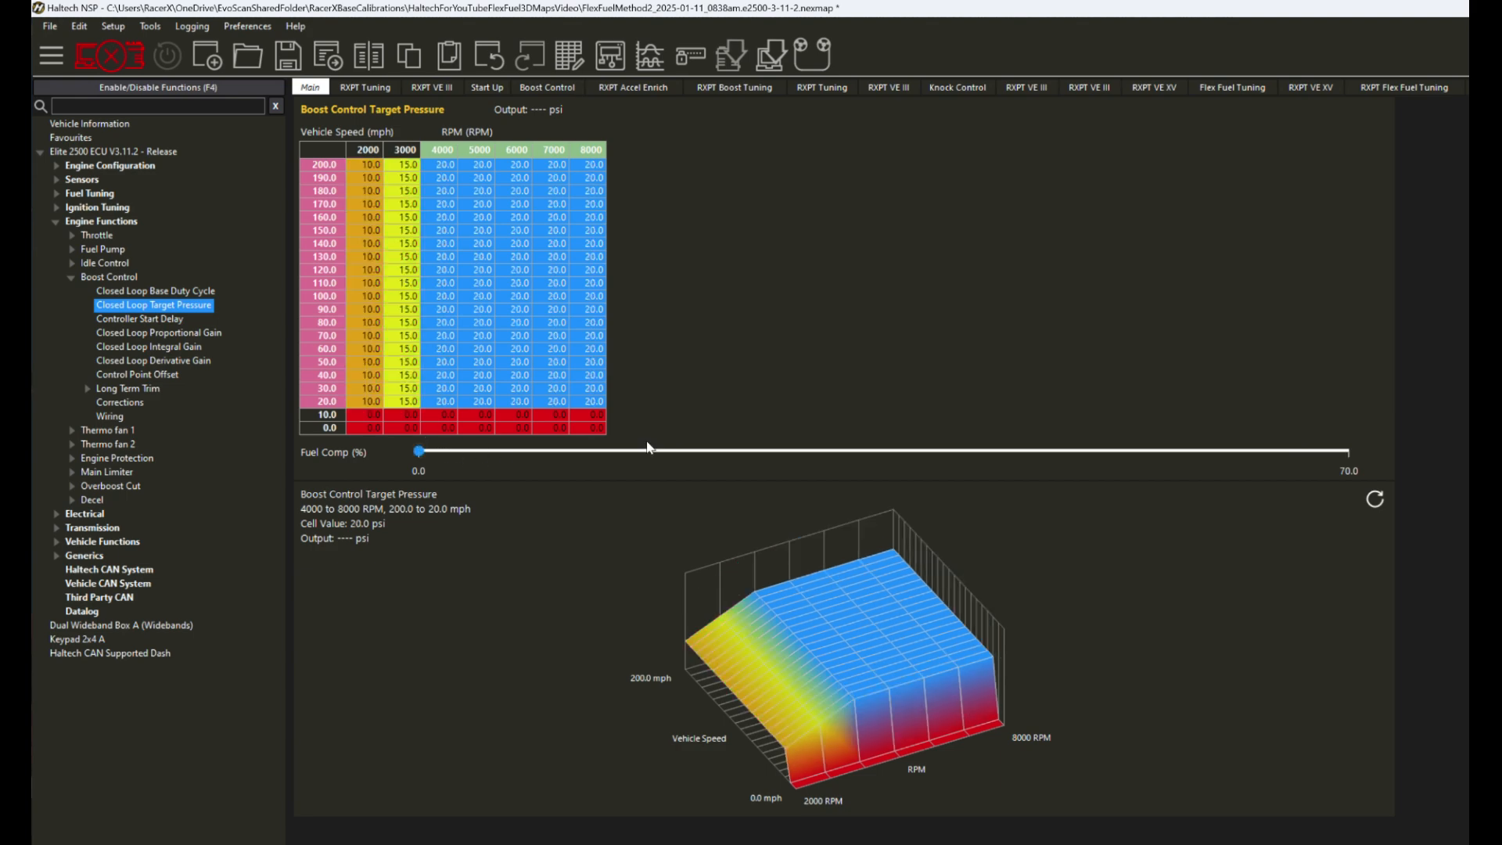